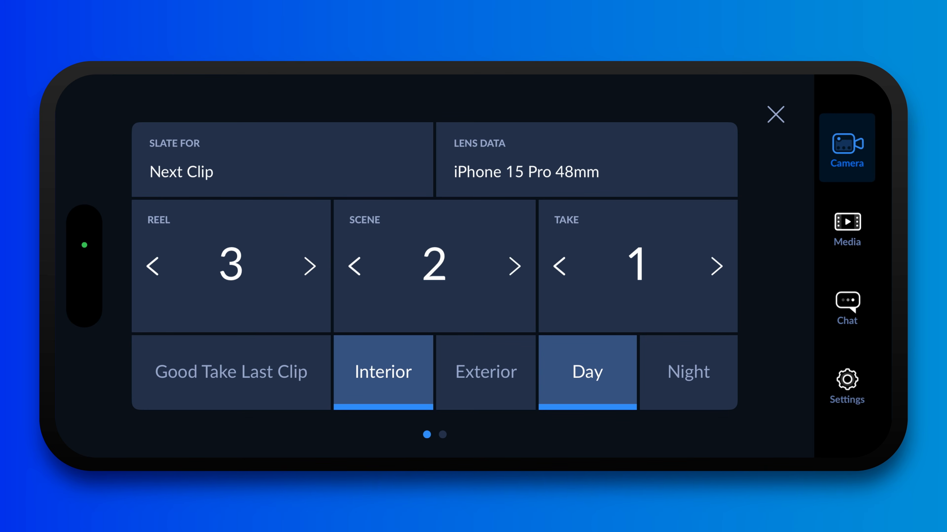
Mark the slate for the next clip as Exterior and Day, trying the Night option in between.
{"action": "left_click", "coordinate": [485, 372]}
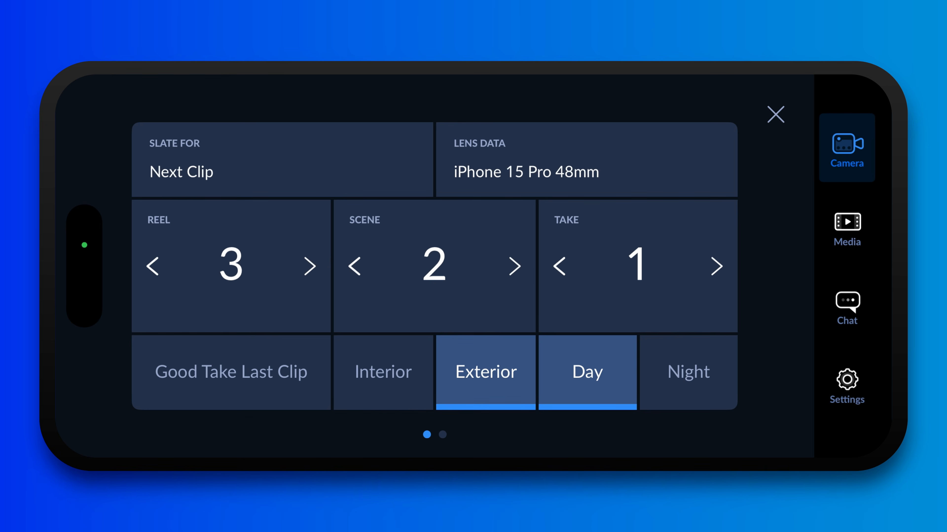
{"action": "left_click", "coordinate": [688, 373]}
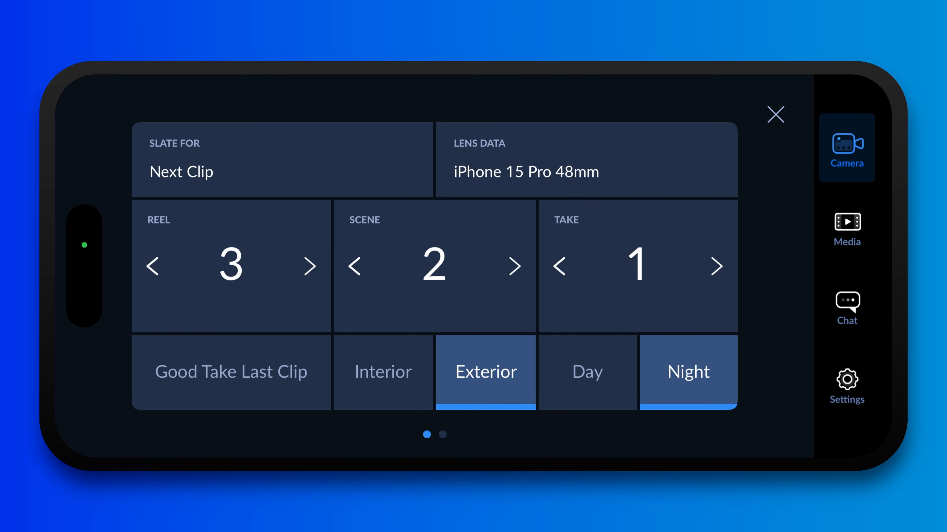
{"action": "left_click", "coordinate": [587, 373]}
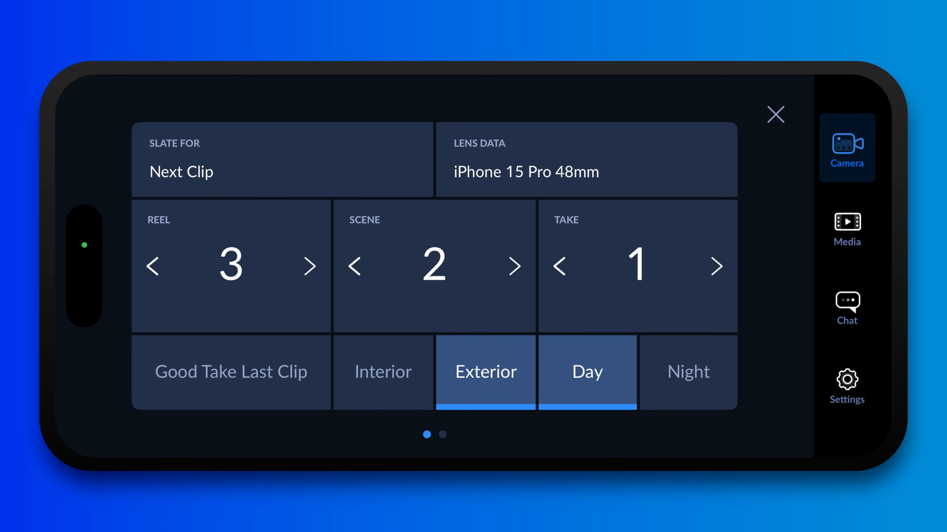
Enter "a" as the Camera on the slate's second page and close the slate.
{"action": "left_click_drag", "start_coordinate": [611, 298], "coordinate": [260, 298]}
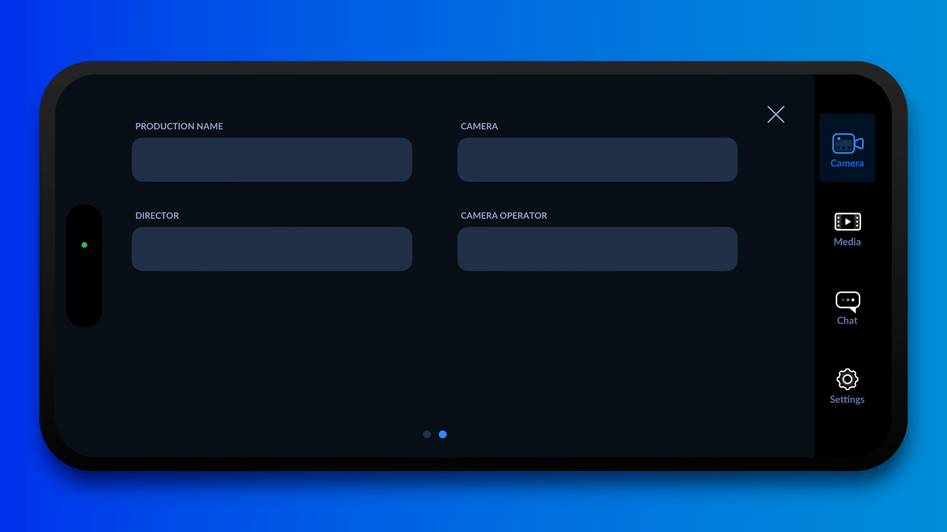
{"action": "left_click", "coordinate": [597, 160]}
{"action": "type", "text": "a"}
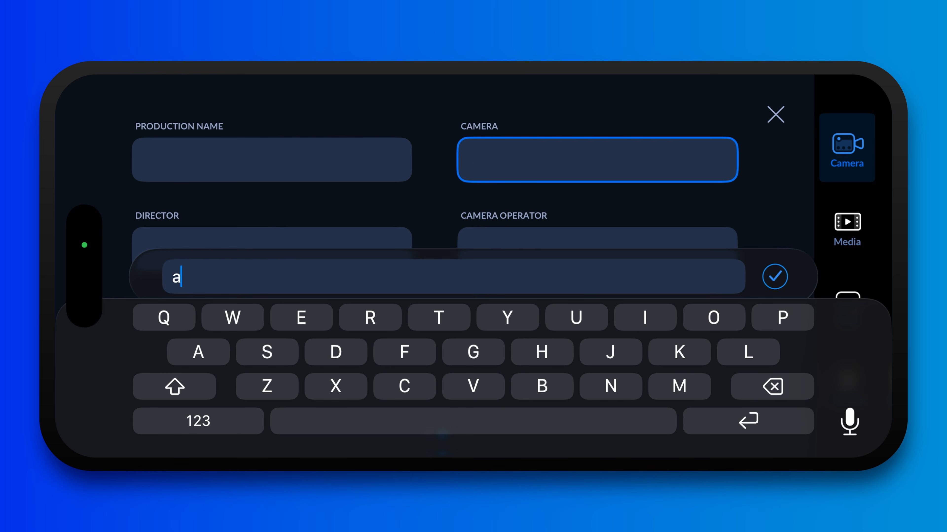
{"action": "key", "text": "Return"}
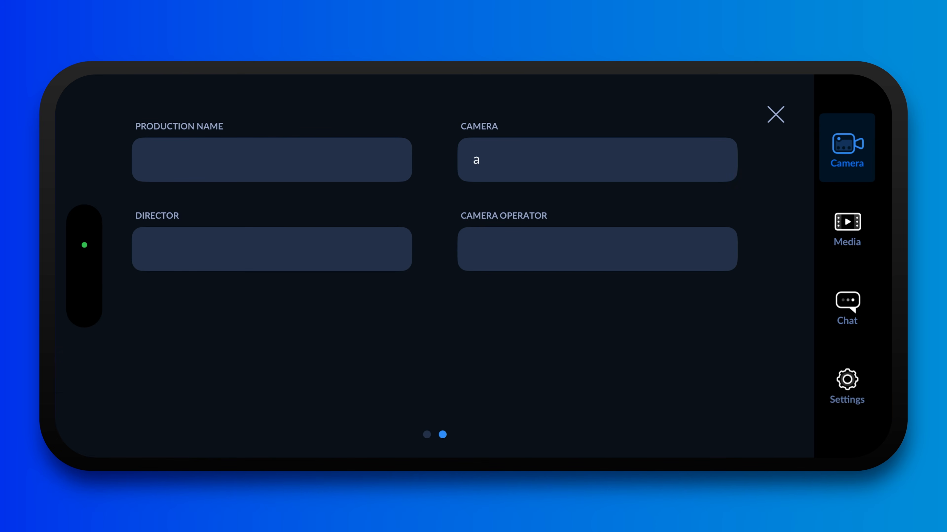
{"action": "left_click", "coordinate": [776, 115]}
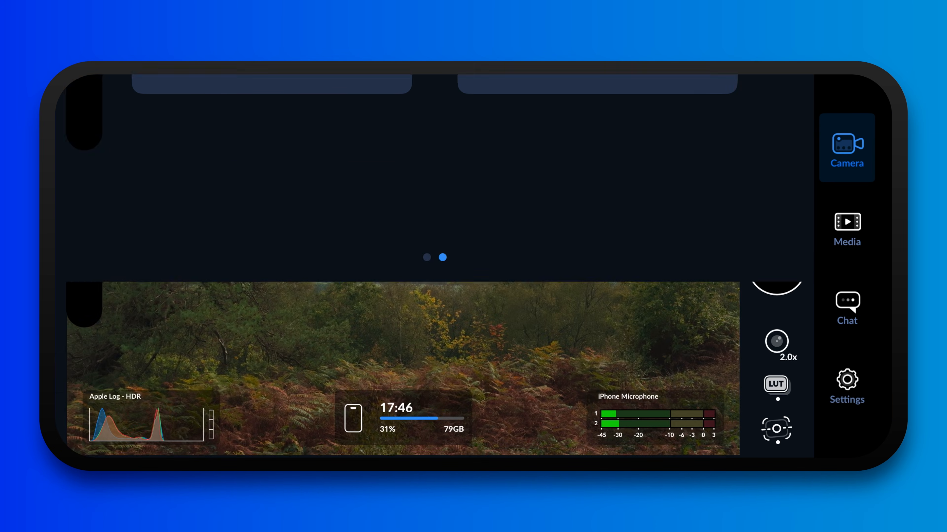
Record a short clip and flag it on the slate as Good Take Last Clip.
{"action": "left_click", "coordinate": [777, 267]}
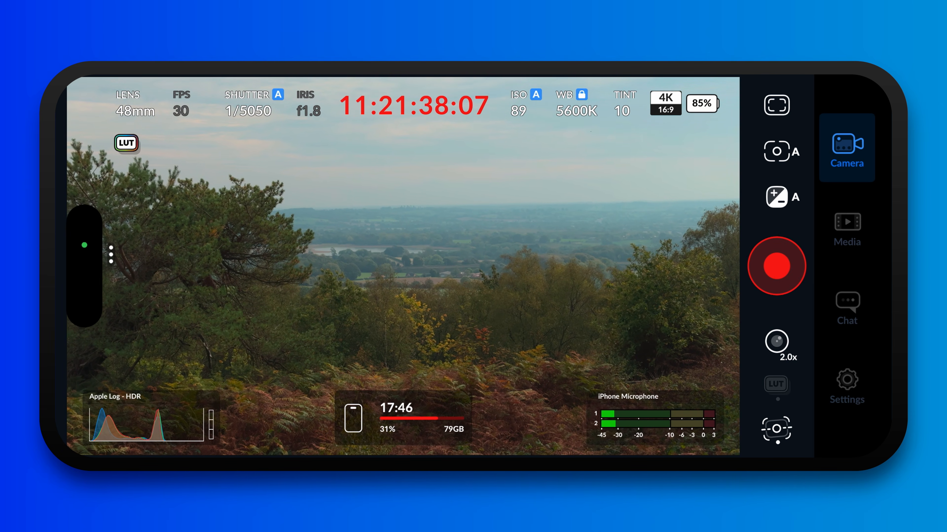
{"action": "left_click", "coordinate": [777, 267]}
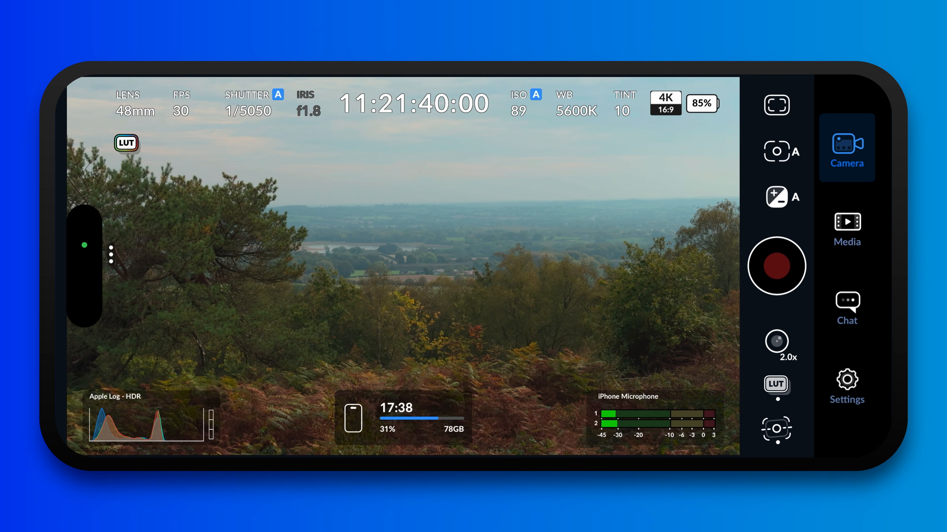
{"action": "left_click", "coordinate": [112, 255]}
{"action": "left_click", "coordinate": [133, 254]}
{"action": "left_click_drag", "start_coordinate": [298, 317], "coordinate": [596, 317]}
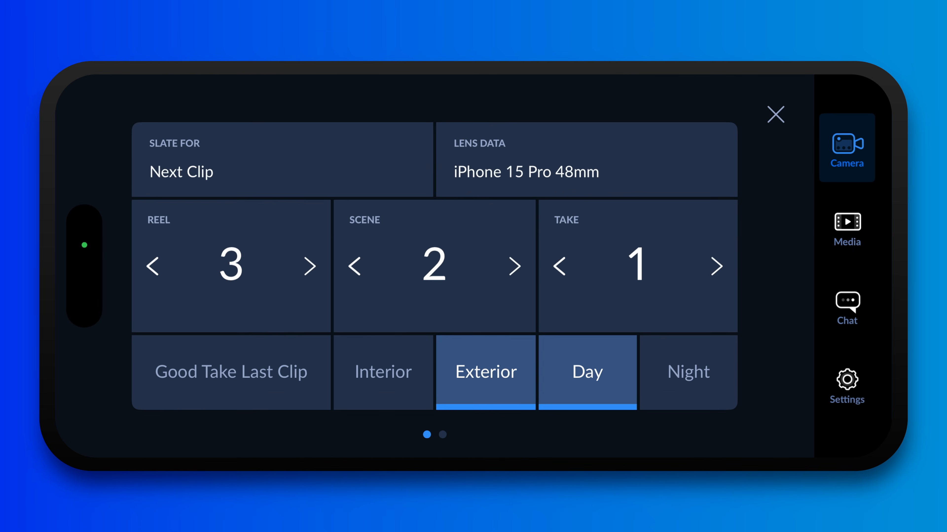
{"action": "left_click", "coordinate": [231, 372]}
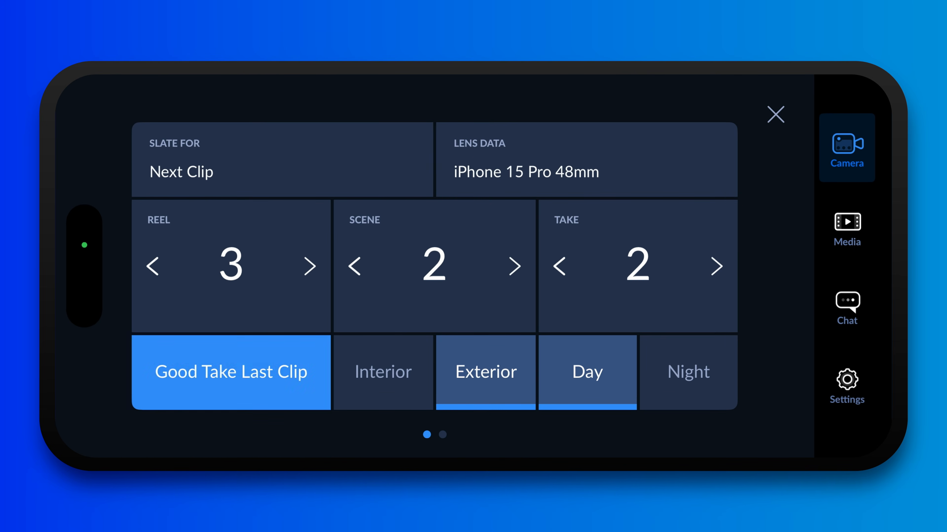
{"action": "left_click", "coordinate": [775, 114]}
{"action": "left_click", "coordinate": [776, 266]}
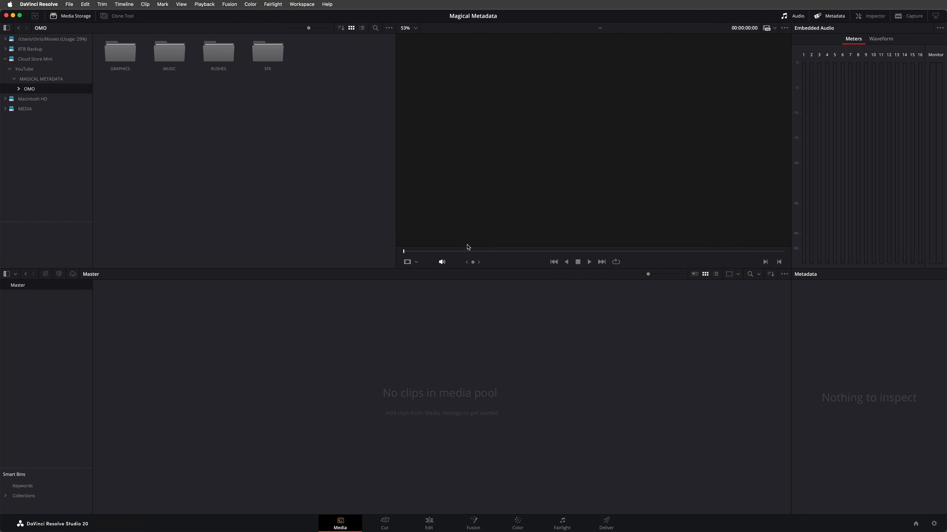
In DaVinci Resolve, open the CARD04 folder inside RUSHES and examine its clips as large thumbnails and as a metadata list.
{"action": "double_click", "coordinate": [224, 62]}
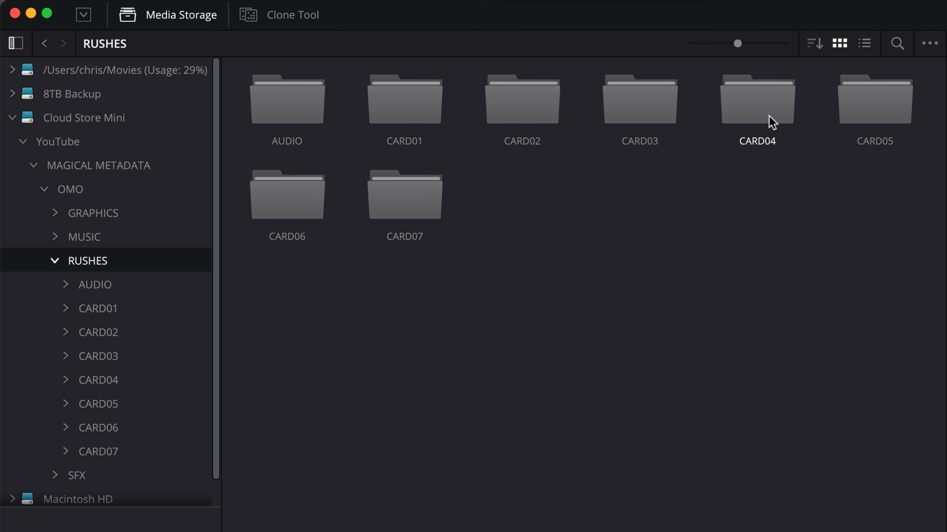
{"action": "double_click", "coordinate": [768, 115]}
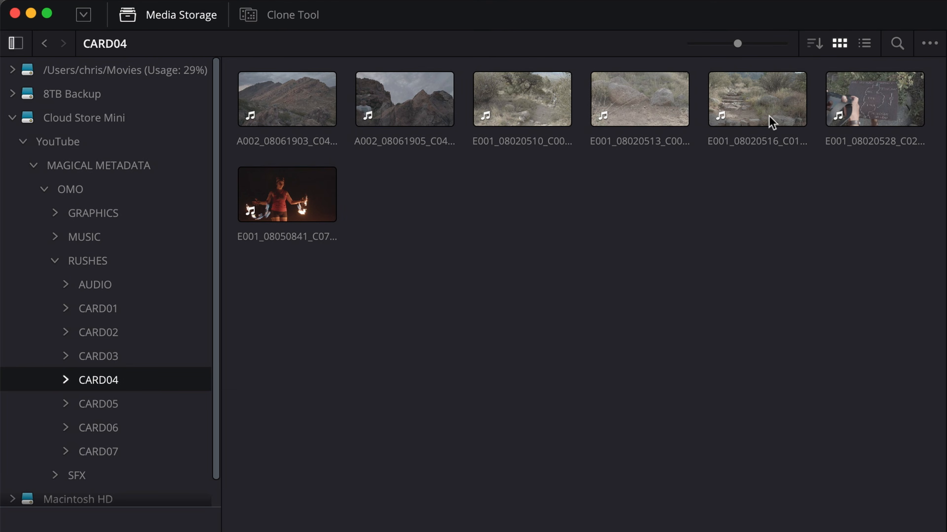
{"action": "left_click_drag", "start_coordinate": [736, 43], "coordinate": [780, 43]}
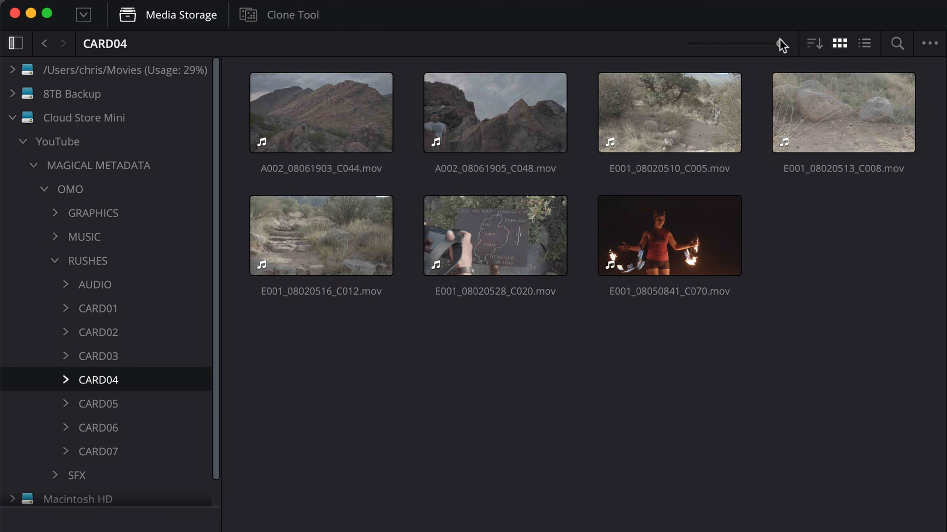
{"action": "left_click", "coordinate": [863, 44]}
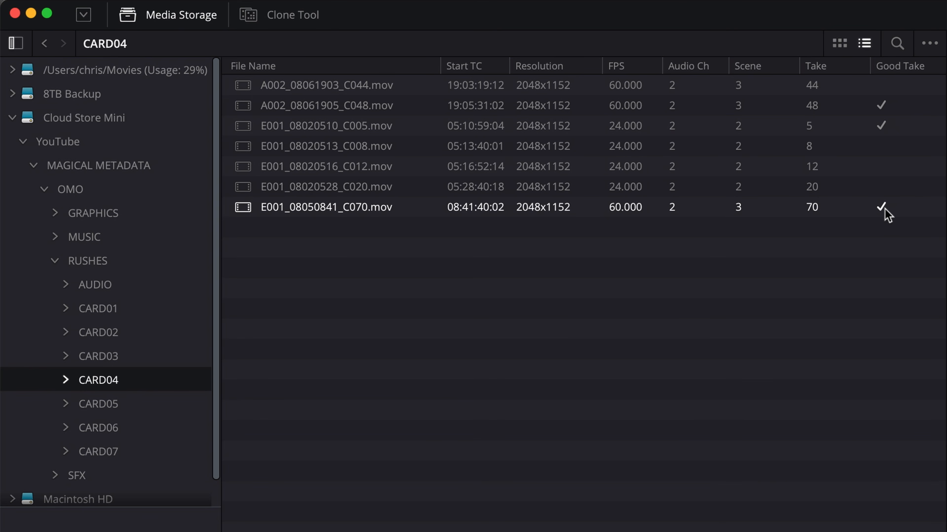
{"action": "left_click", "coordinate": [839, 43]}
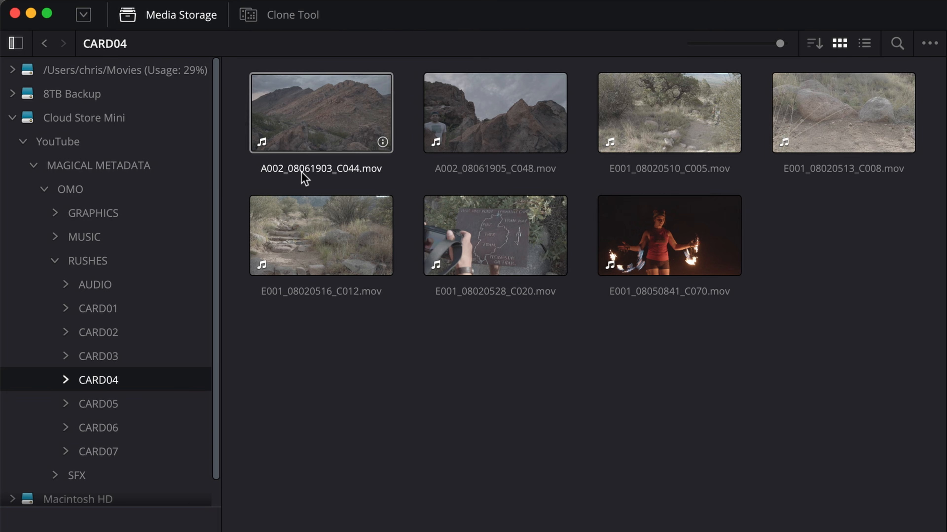
Import the GRAPHICS, MUSIC, RUSHES and SFX folders from OMO into the media pool as bins.
{"action": "left_click", "coordinate": [166, 190]}
{"action": "left_click_drag", "start_coordinate": [279, 189], "coordinate": [827, 105]}
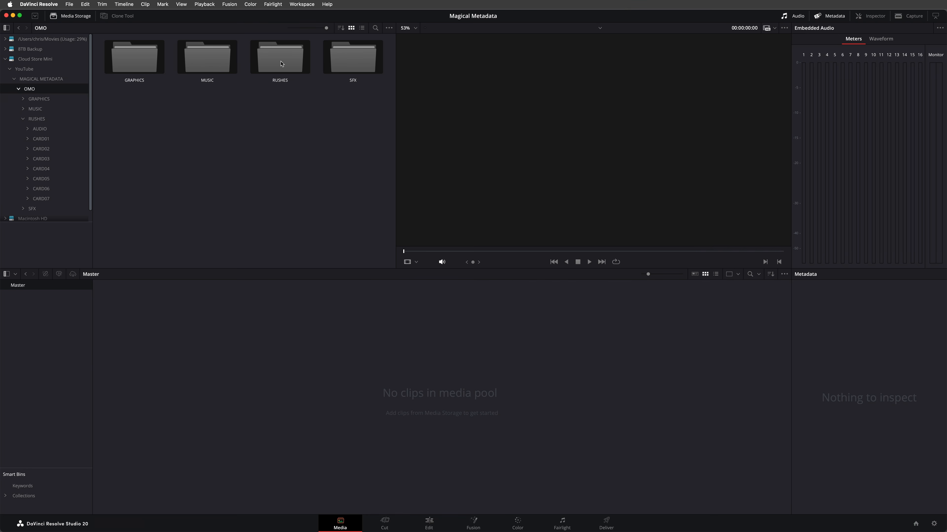
{"action": "left_click_drag", "start_coordinate": [662, 125], "coordinate": [61, 339]}
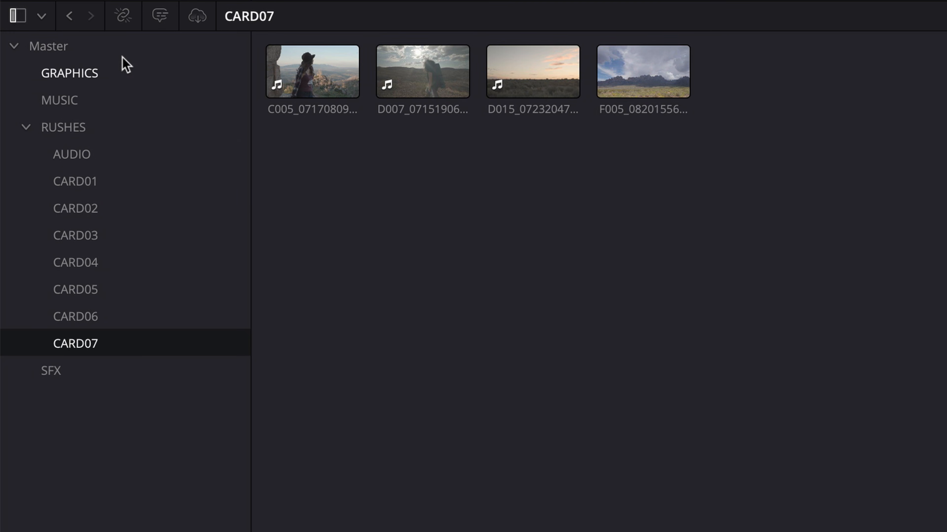
Select all bins from GRAPHICS to SFX to show their clips together, and enlarge the thumbnails.
{"action": "left_click", "coordinate": [123, 68]}
{"action": "left_click", "coordinate": [90, 368], "text": "shift"}
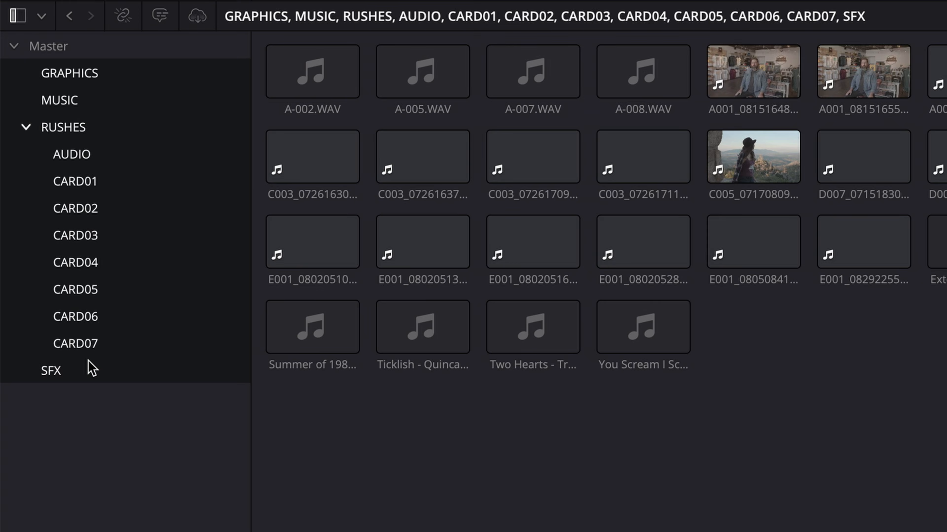
{"action": "left_click_drag", "start_coordinate": [645, 275], "coordinate": [659, 274]}
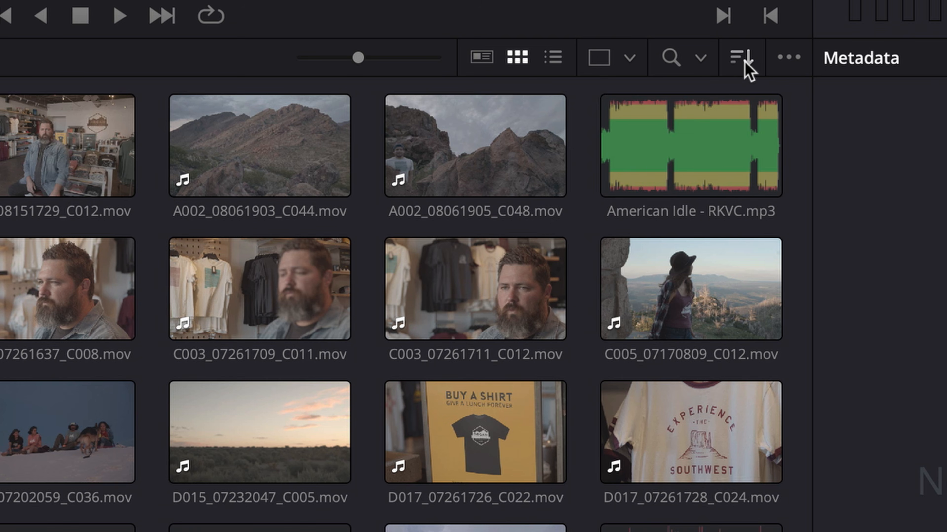
Sort the media pool clips by Scene, followed by Start TC.
{"action": "left_click", "coordinate": [771, 277]}
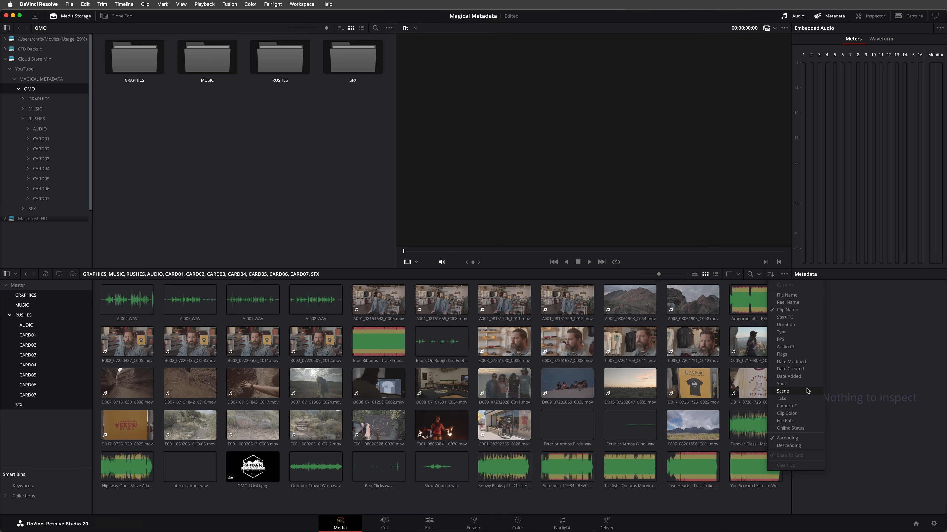
{"action": "left_click", "coordinate": [782, 391]}
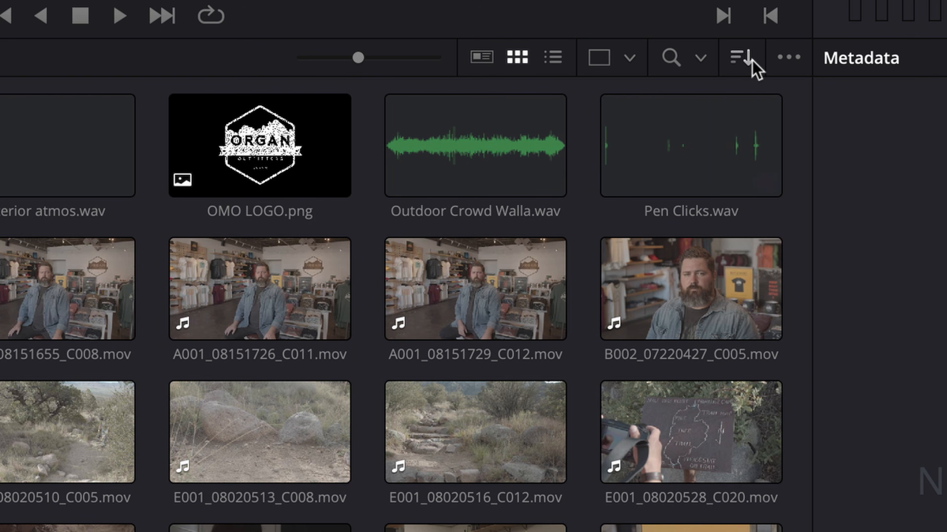
{"action": "left_click", "coordinate": [774, 277]}
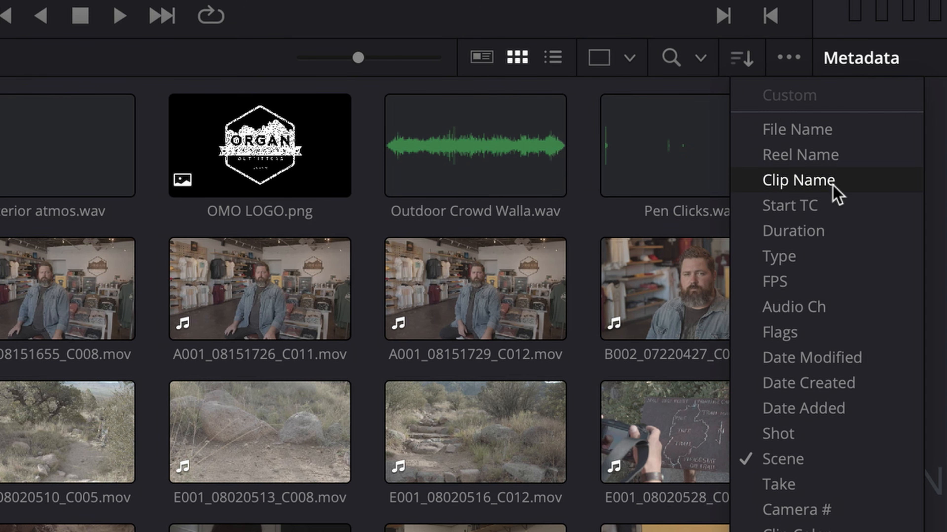
{"action": "left_click", "coordinate": [850, 207]}
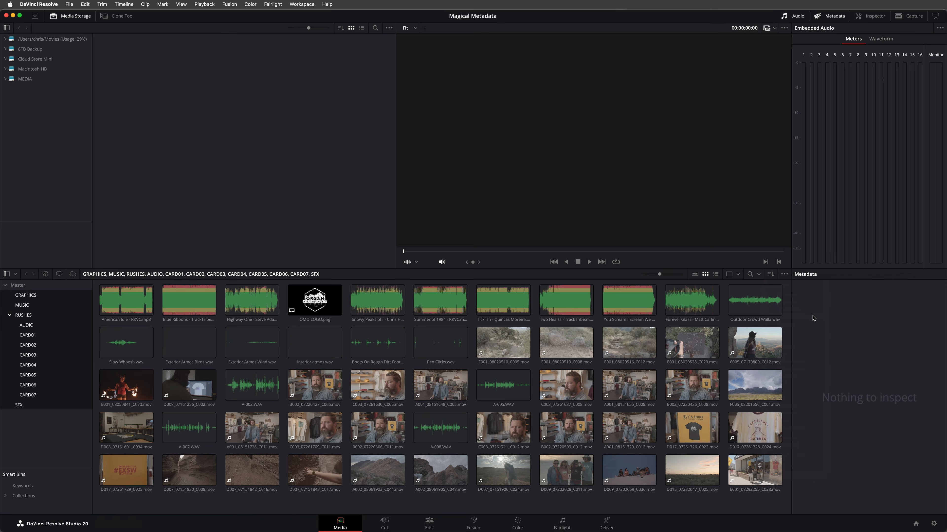
Show the media pool clips as a list and sort them by Clip Name.
{"action": "left_click", "coordinate": [716, 275]}
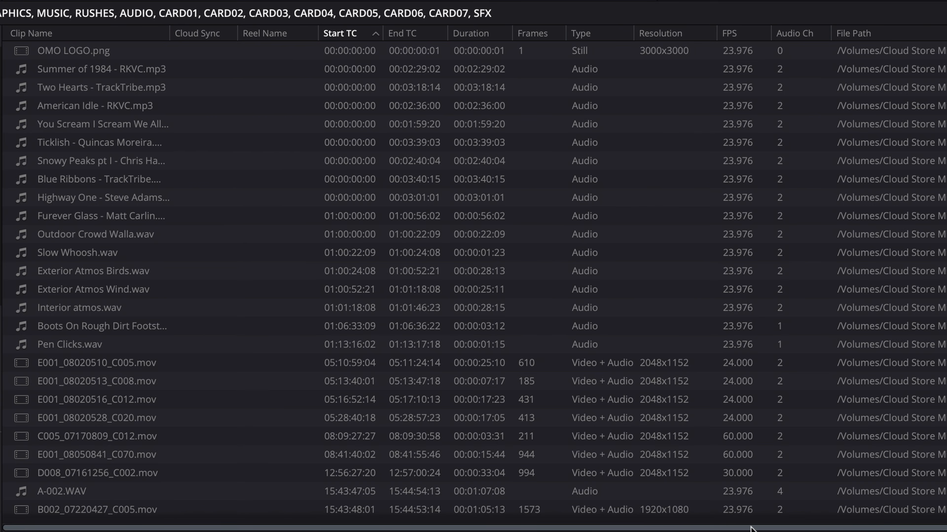
{"action": "left_click_drag", "start_coordinate": [796, 527], "coordinate": [569, 530]}
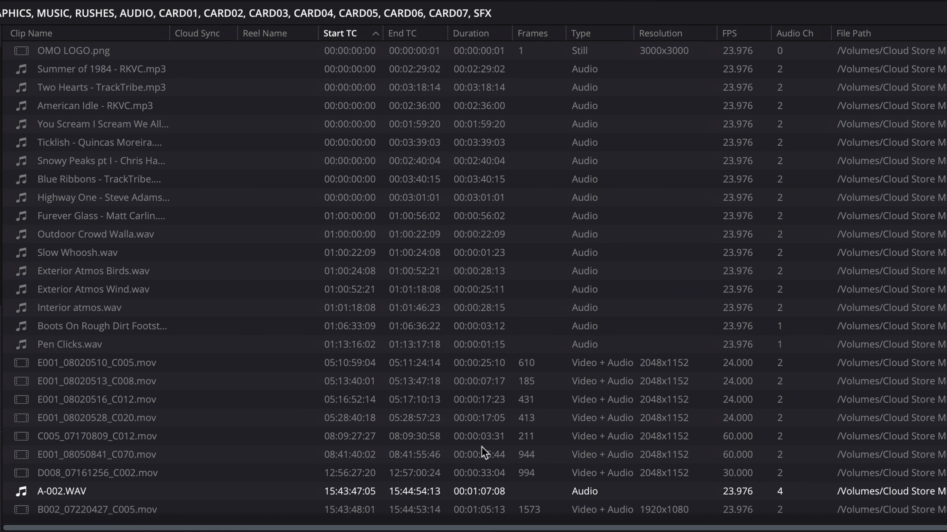
{"action": "left_click", "coordinate": [148, 34]}
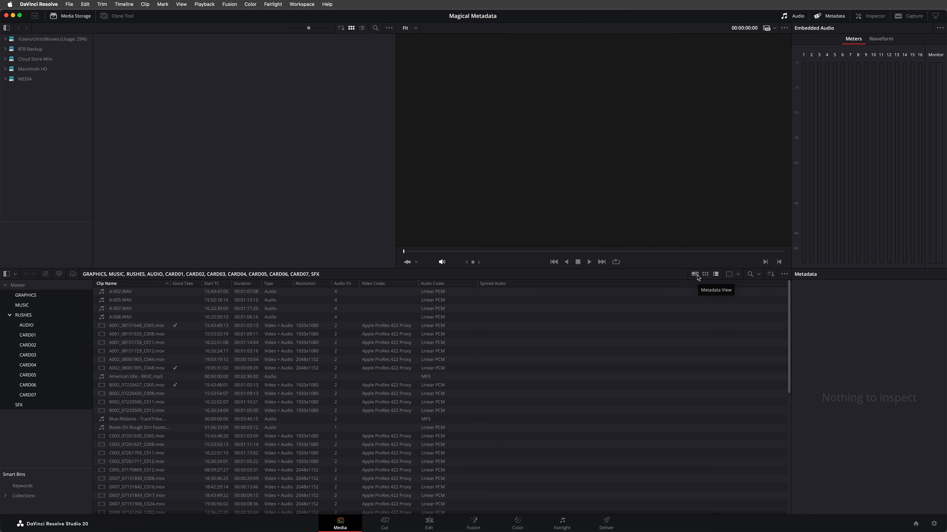
Switch the media pool to Metadata View and look through the clips' scene, take and camera details.
{"action": "left_click", "coordinate": [238, 191]}
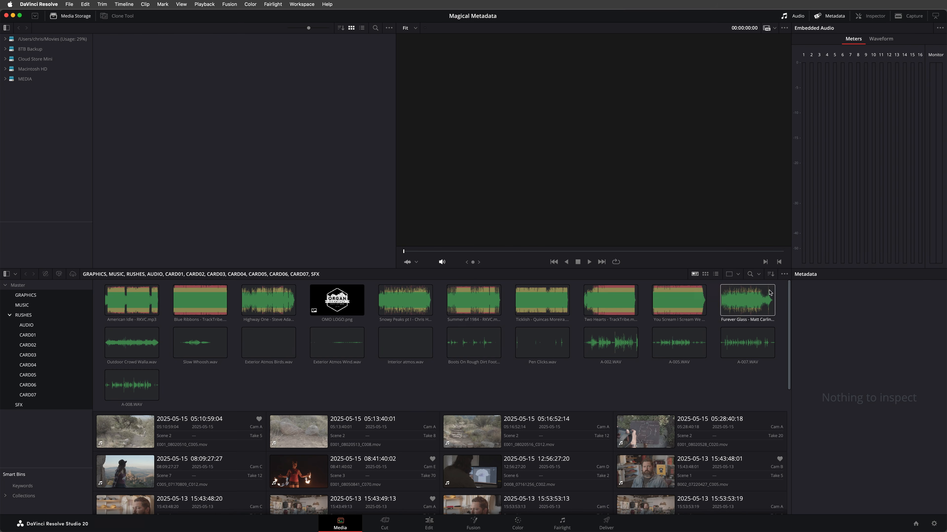
{"action": "left_click_drag", "start_coordinate": [786, 308], "coordinate": [793, 366]}
{"action": "left_click", "coordinate": [422, 407]}
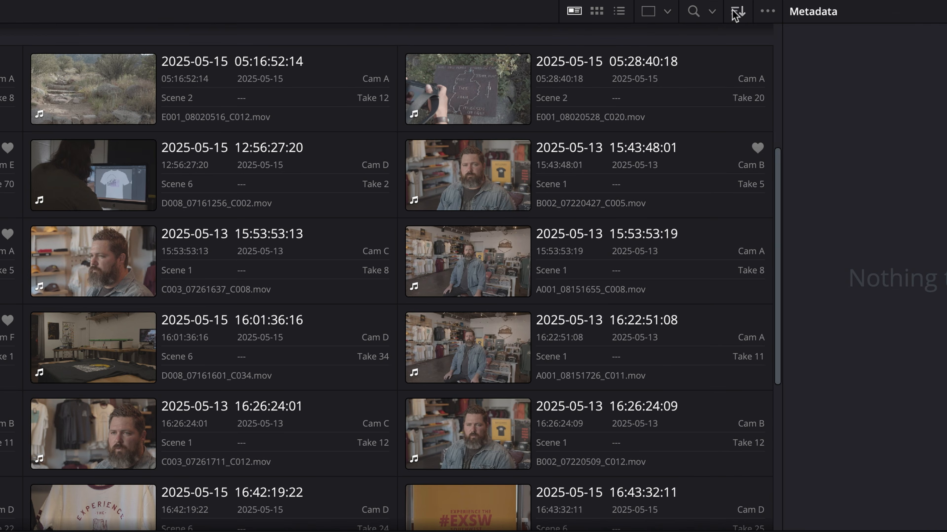
Sort the clips in Metadata View by Clip Name, followed by Scene, Shot.
{"action": "left_click", "coordinate": [735, 15]}
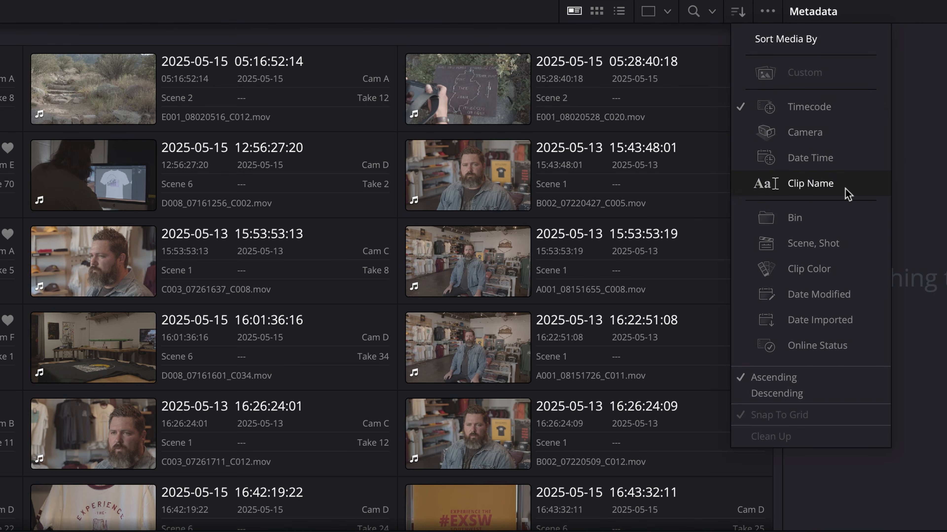
{"action": "left_click", "coordinate": [845, 190]}
{"action": "left_click", "coordinate": [740, 13]}
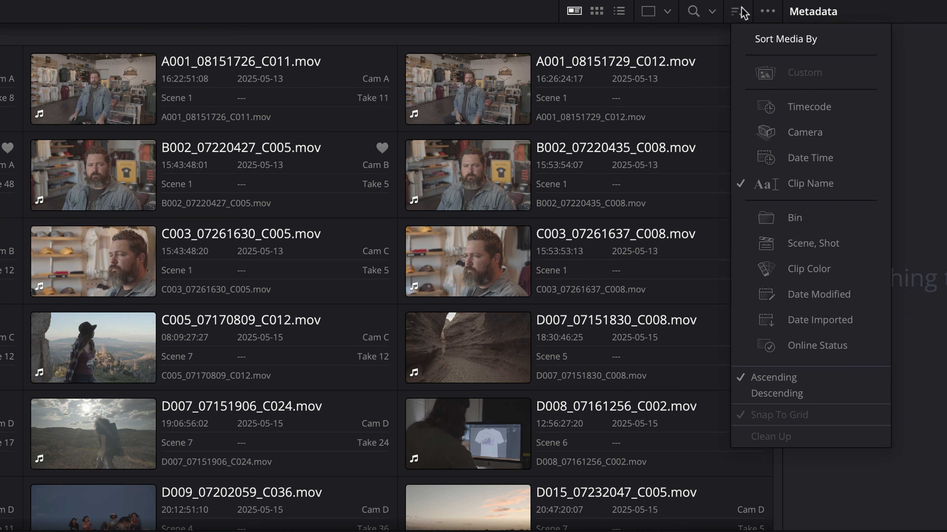
{"action": "left_click", "coordinate": [867, 247]}
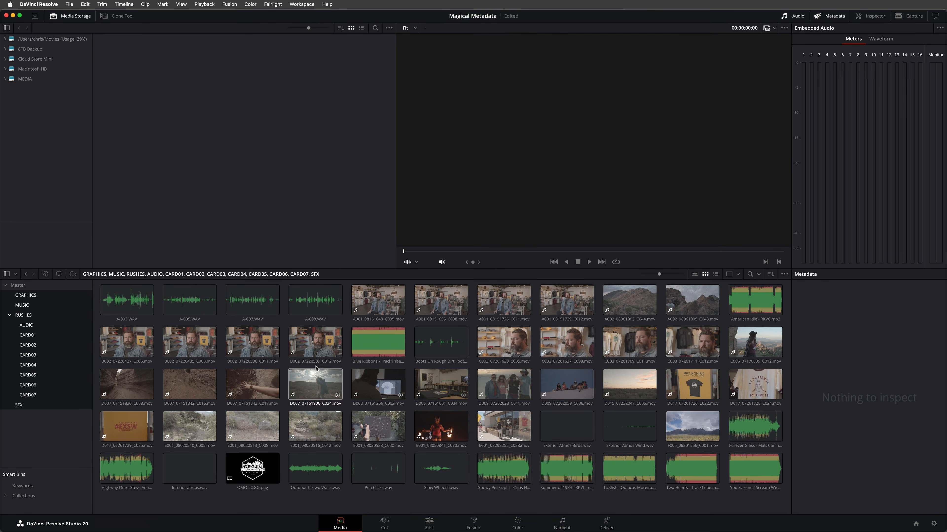
Extend the media pool search to All Bins from the Master bin and search file names for "atmos".
{"action": "left_click", "coordinate": [37, 286]}
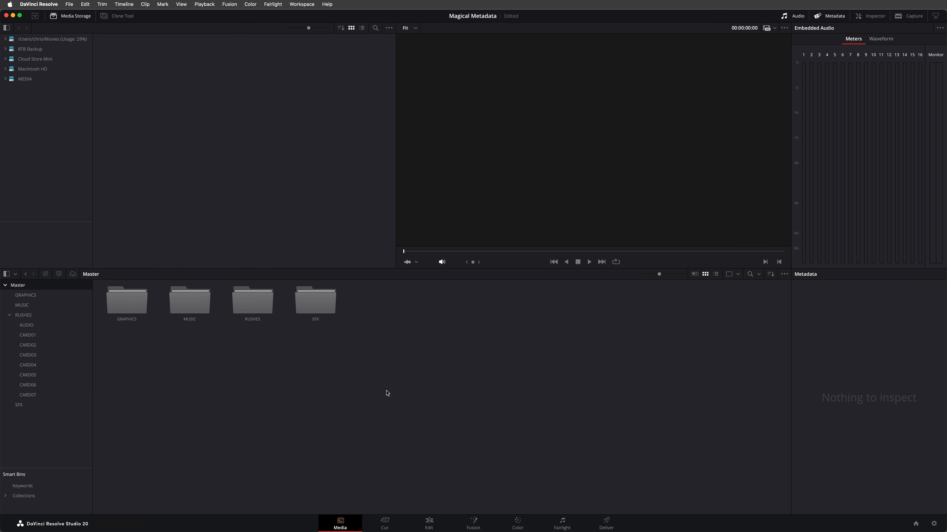
{"action": "left_click", "coordinate": [758, 274]}
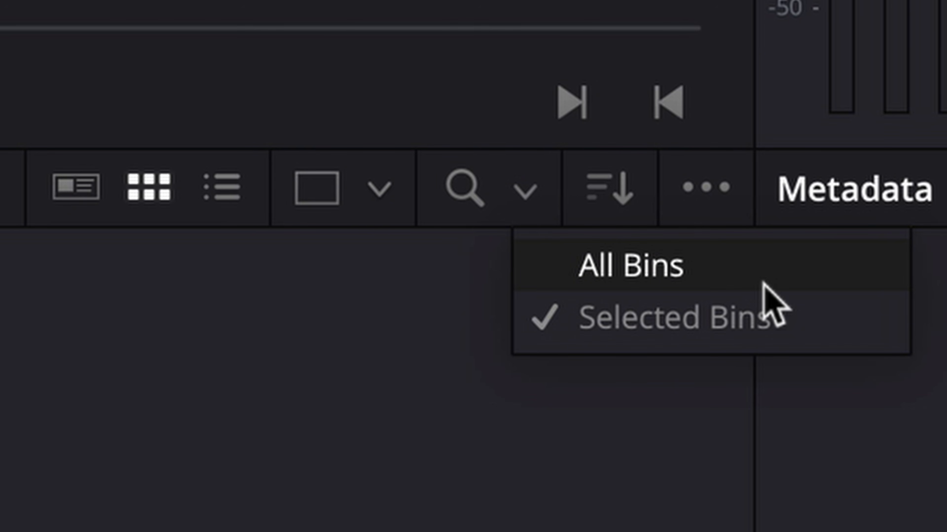
{"action": "left_click", "coordinate": [762, 282]}
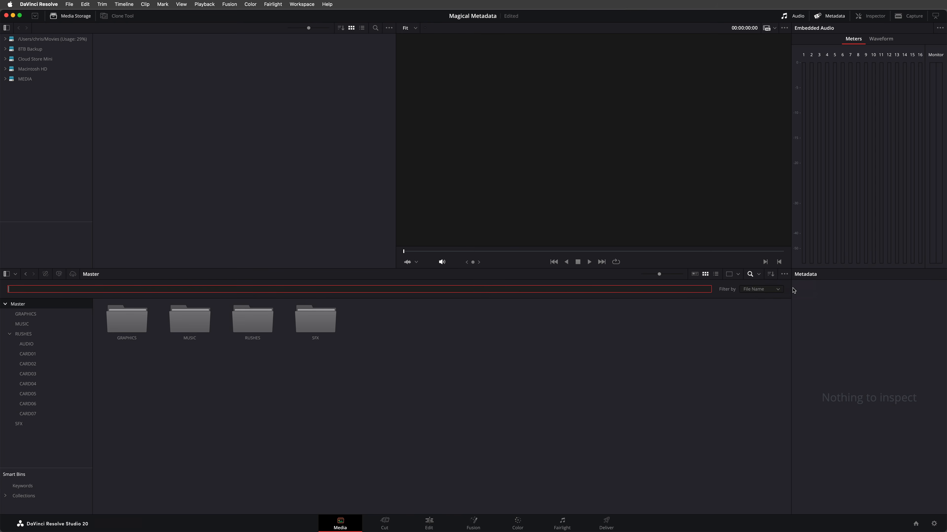
{"action": "type", "text": "atm"}
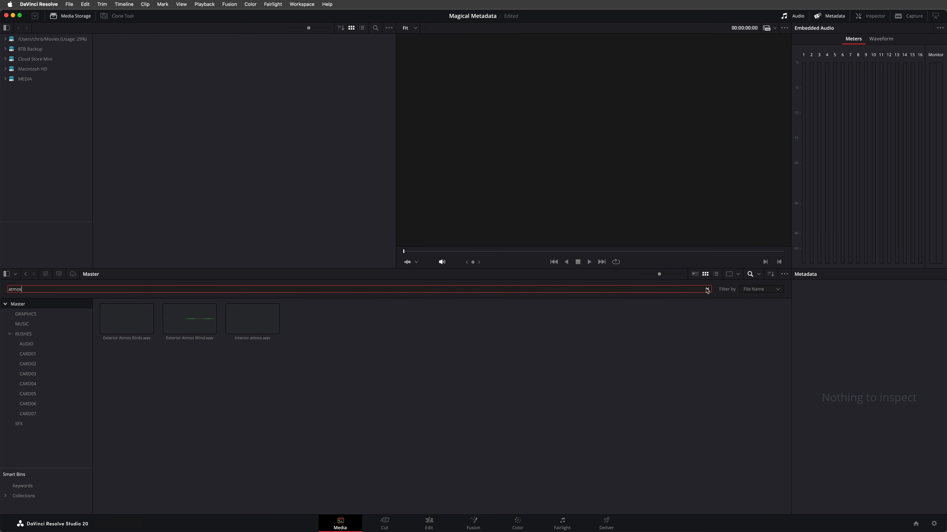
Filter the media pool search by Scene and search for scene 1.
{"action": "left_click", "coordinate": [775, 289]}
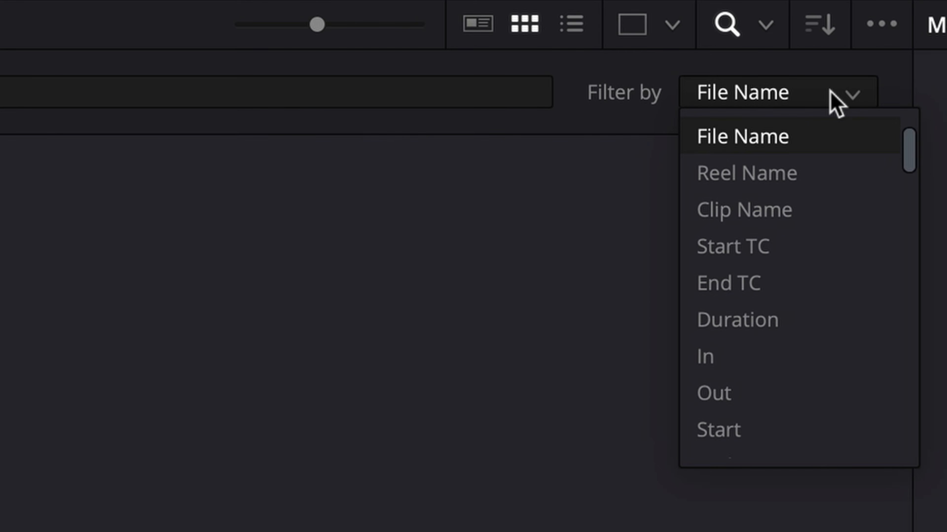
{"action": "key", "text": "Down"}
{"action": "key", "text": "Down"}
{"action": "key", "text": "Down"}
{"action": "key", "text": "Down"}
{"action": "key", "text": "Down"}
{"action": "key", "text": "Down"}
{"action": "key", "text": "Down"}
{"action": "key", "text": "Down"}
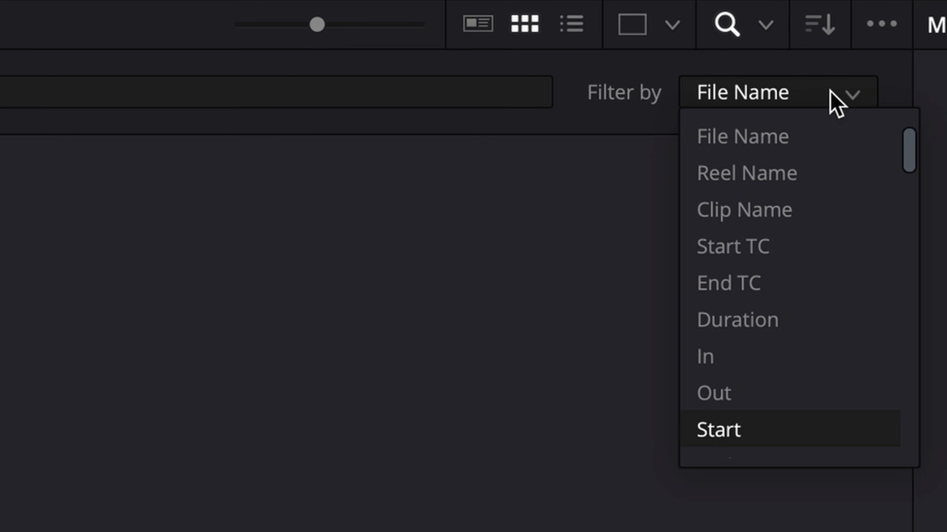
{"action": "key", "text": "Down"}
{"action": "key", "text": "Down"}
{"action": "key", "text": "Down"}
{"action": "key", "text": "Down"}
{"action": "key", "text": "Down"}
{"action": "key", "text": "Down"}
{"action": "key", "text": "Down"}
{"action": "key", "text": "Down"}
{"action": "key", "text": "Down"}
{"action": "key", "text": "Down"}
{"action": "key", "text": "Down"}
{"action": "key", "text": "Down"}
{"action": "key", "text": "Down"}
{"action": "key", "text": "Down"}
{"action": "key", "text": "Down"}
{"action": "key", "text": "Down"}
{"action": "key", "text": "Down"}
{"action": "key", "text": "Down"}
{"action": "key", "text": "Down"}
{"action": "key", "text": "Down"}
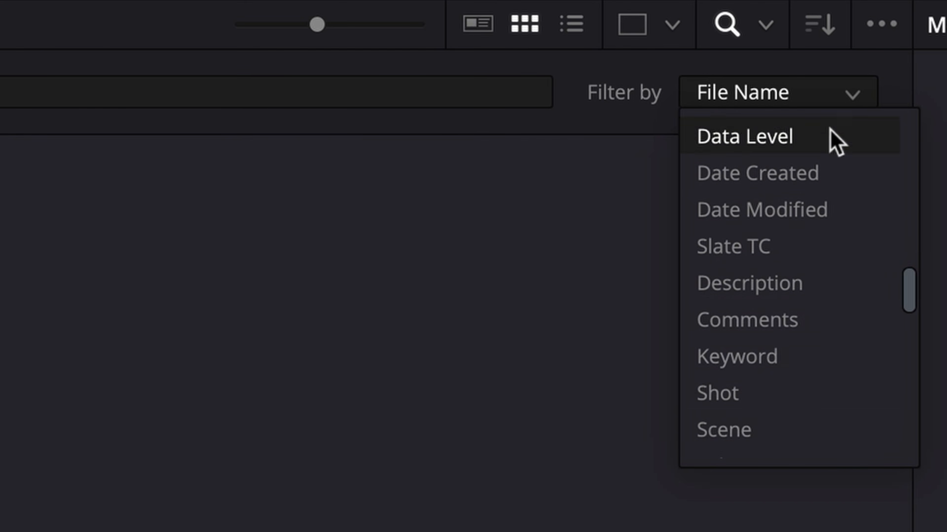
{"action": "left_click", "coordinate": [819, 432]}
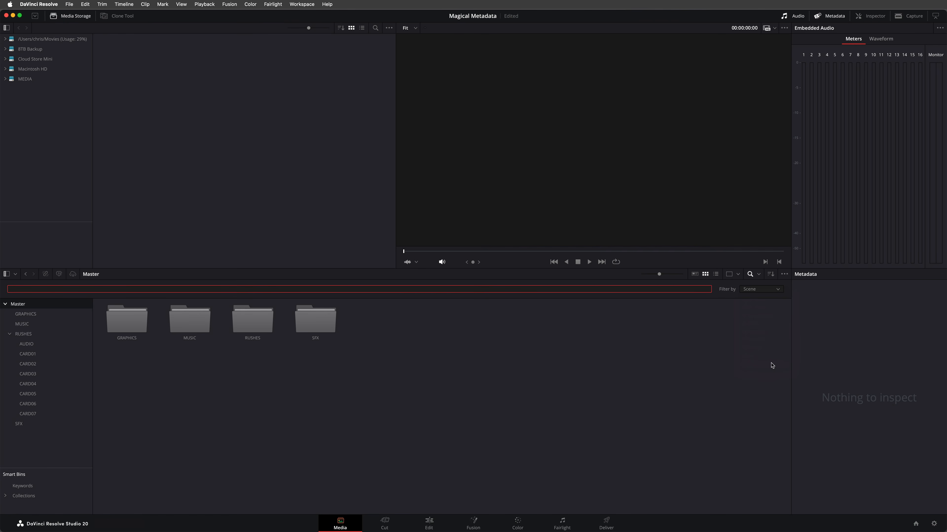
{"action": "type", "text": "1"}
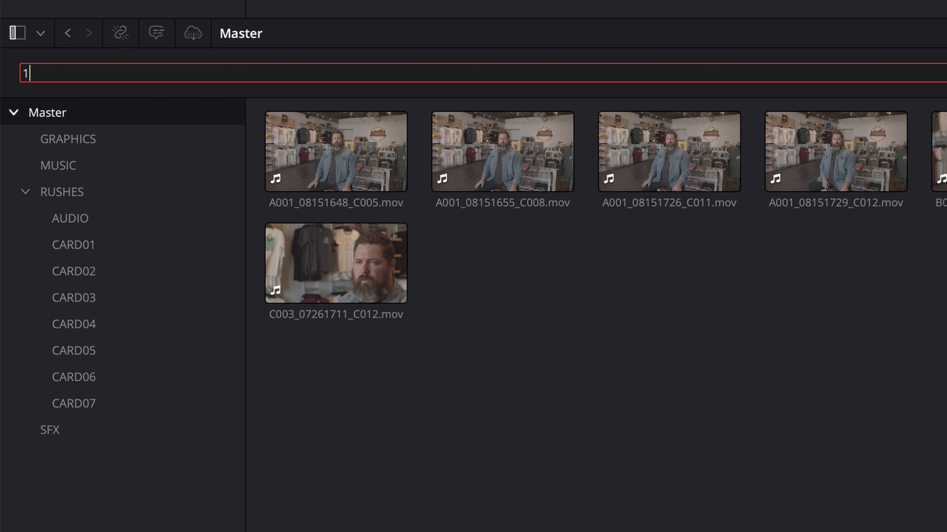
Search for the clips of scene 5 and scene 7 in turn, and clear the search.
{"action": "key", "text": "BackSpace"}
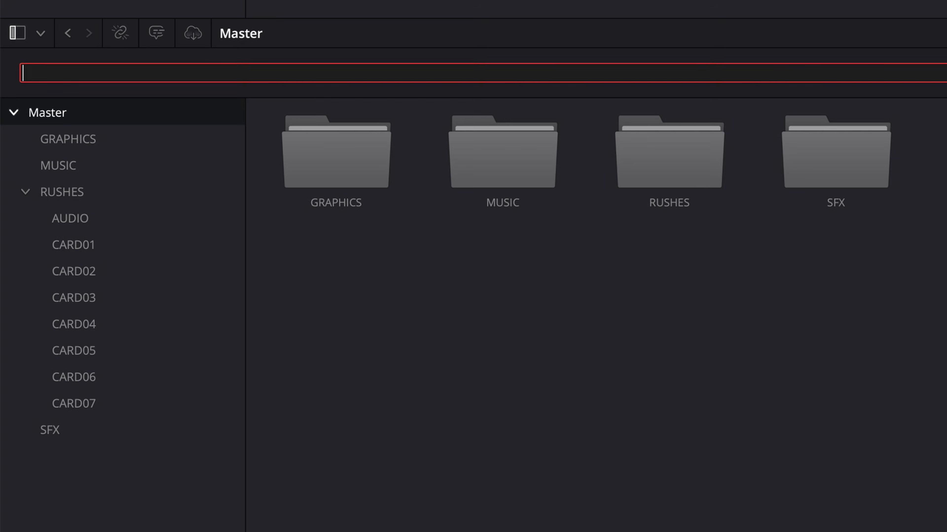
{"action": "type", "text": "5"}
{"action": "key", "text": "BackSpace"}
{"action": "type", "text": "7"}
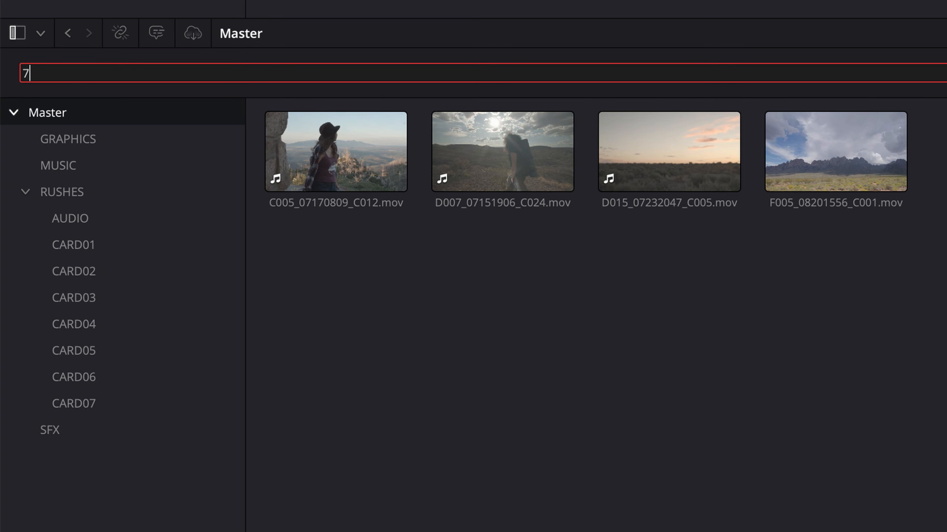
{"action": "key", "text": "BackSpace"}
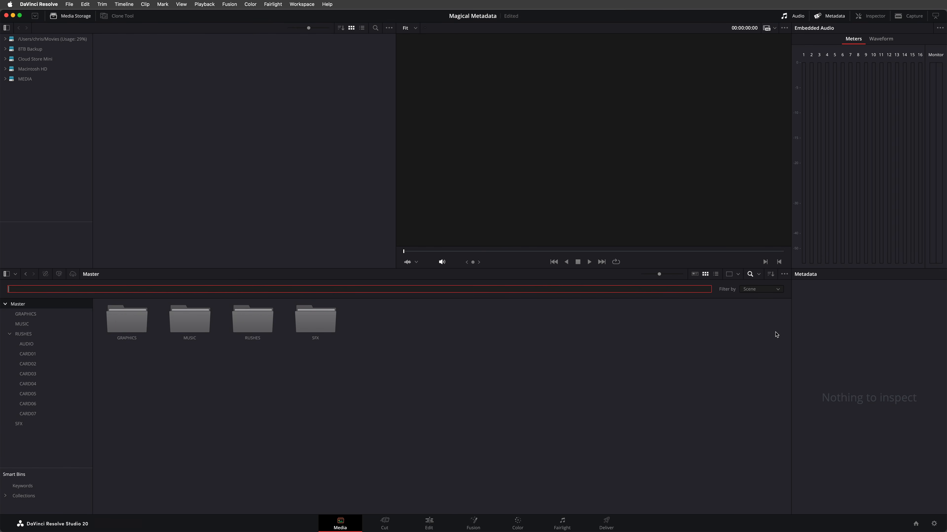
Filter the search by Good Take, search for the value 1, and clear the search.
{"action": "left_click", "coordinate": [778, 289]}
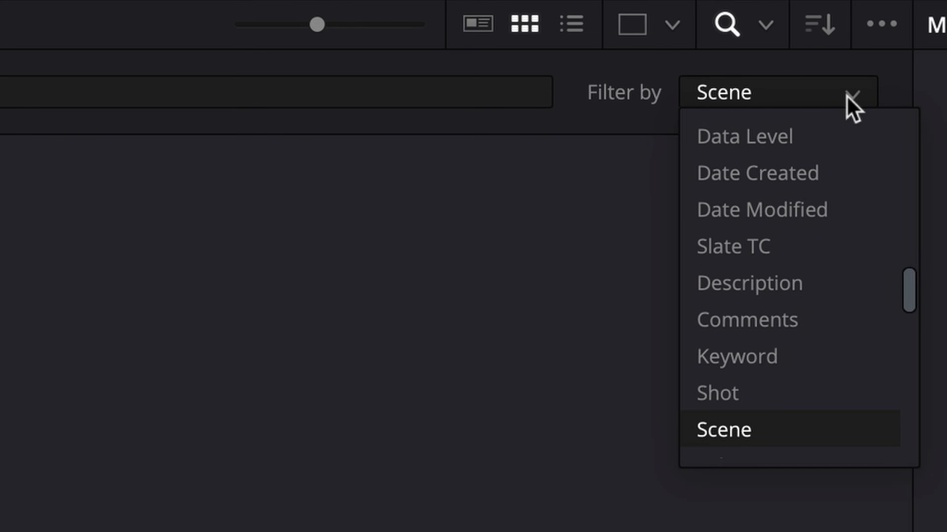
{"action": "scroll", "coordinate": [846, 95], "scroll_direction": "down", "scroll_amount": 3}
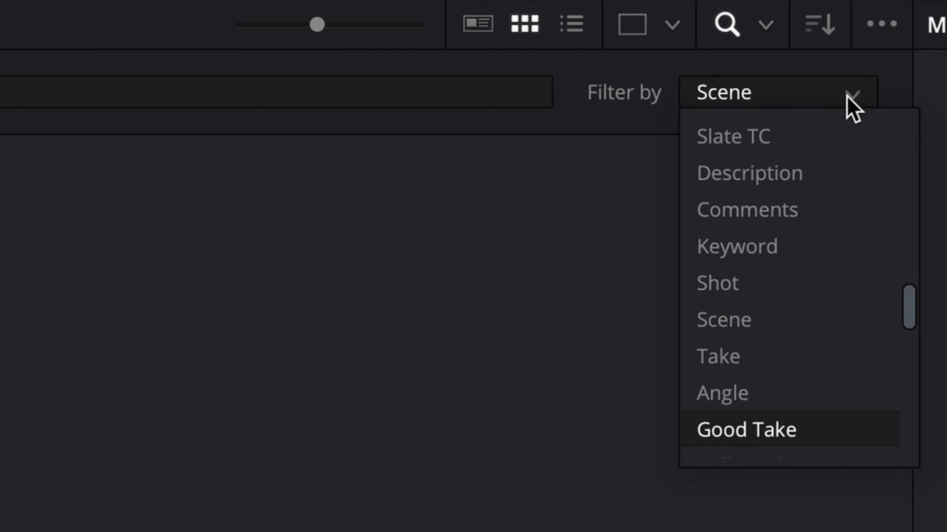
{"action": "left_click", "coordinate": [843, 433]}
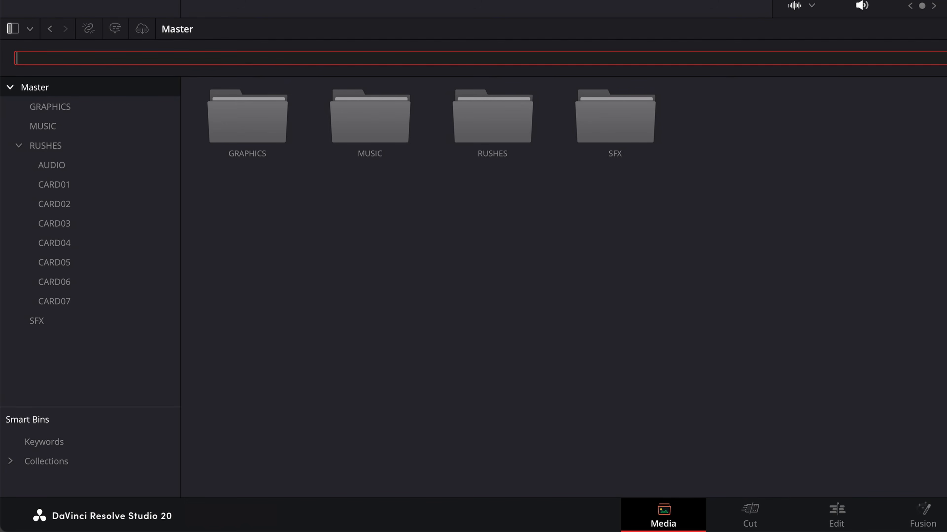
{"action": "type", "text": "1"}
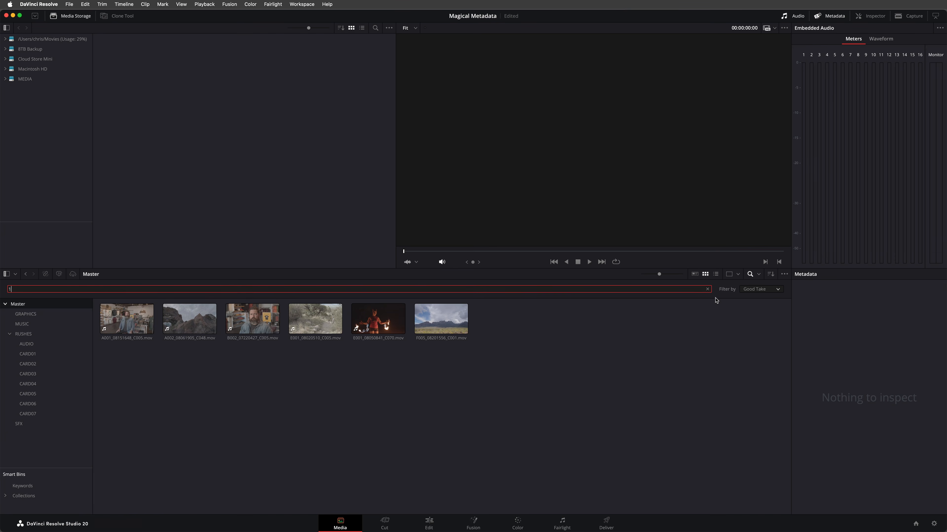
{"action": "left_click", "coordinate": [707, 290]}
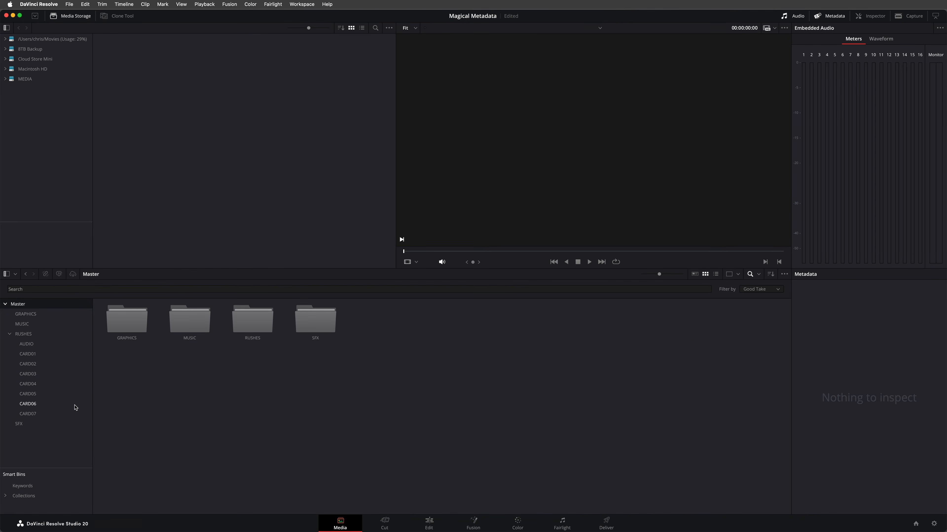
Assign the orange clip color to all clips in the CARD04 bin through the Inspector's file metadata.
{"action": "left_click", "coordinate": [53, 384]}
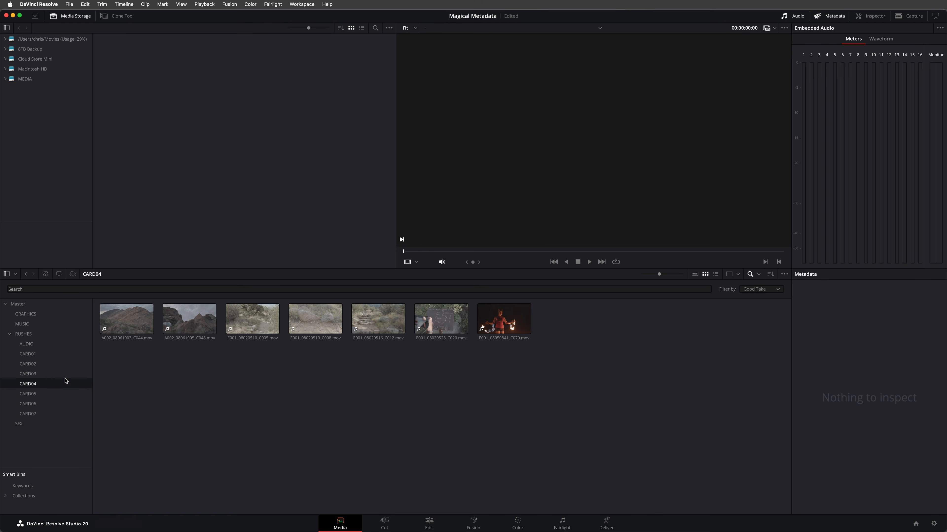
{"action": "left_click", "coordinate": [119, 333]}
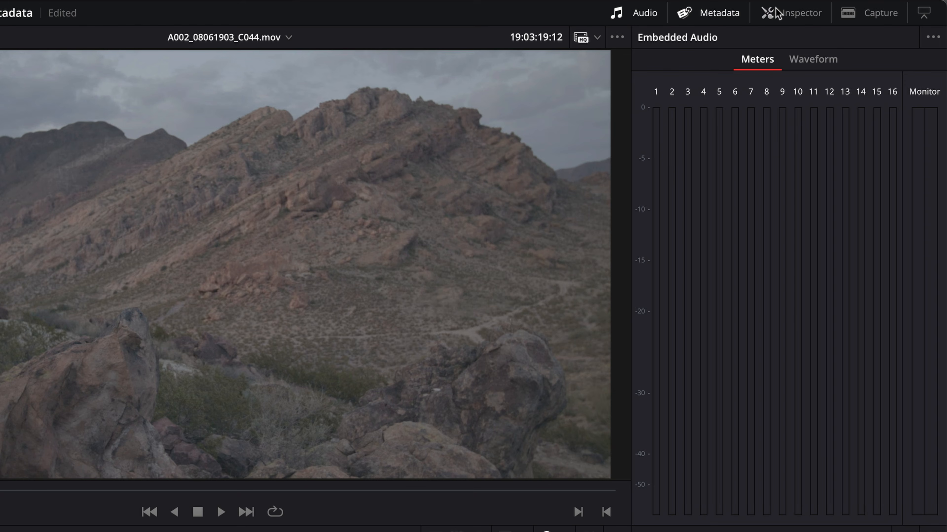
{"action": "left_click", "coordinate": [863, 15]}
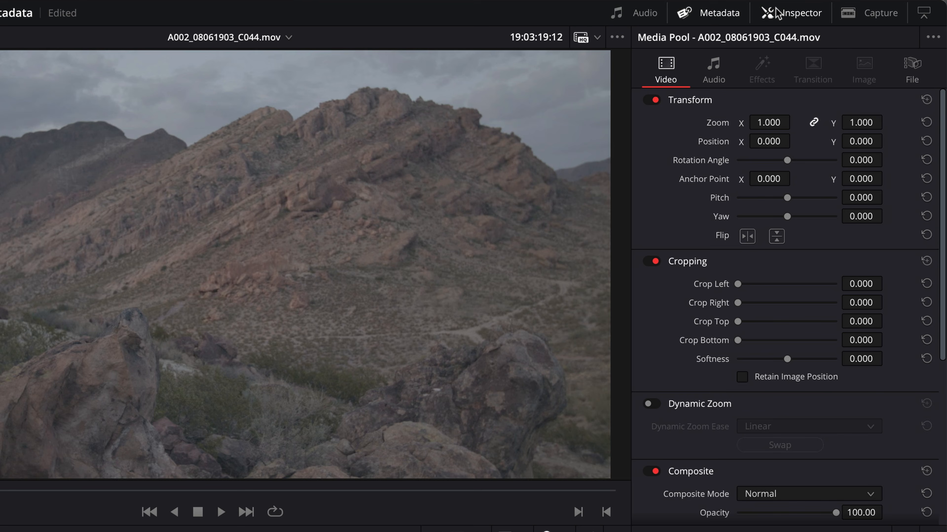
{"action": "left_click", "coordinate": [912, 65]}
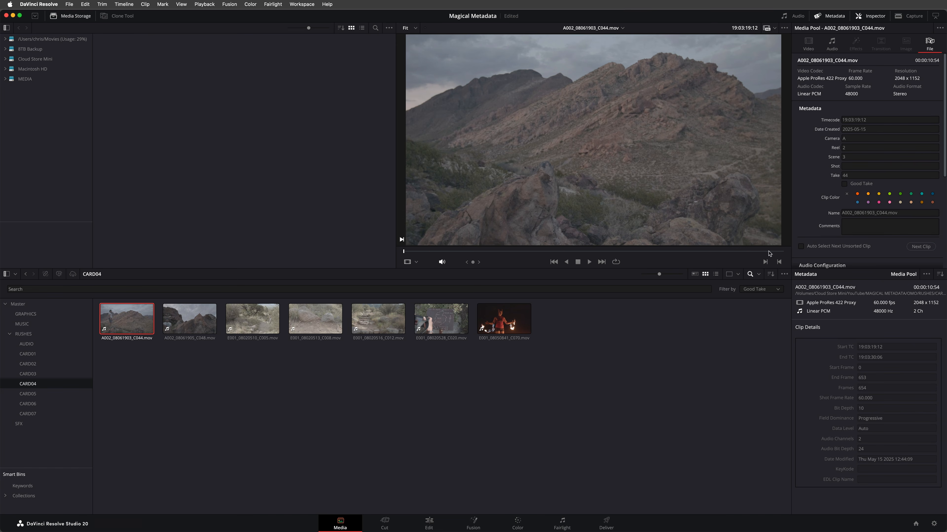
{"action": "key", "text": "super+a"}
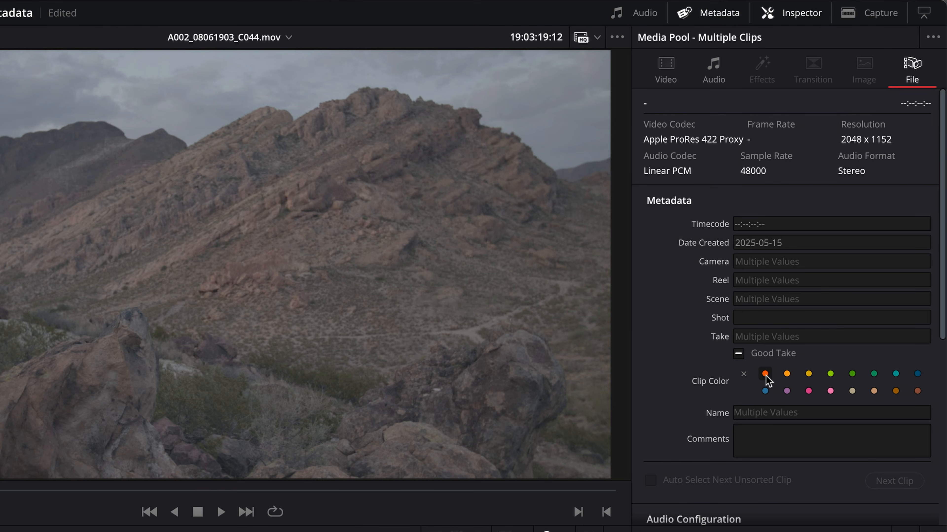
{"action": "left_click", "coordinate": [765, 374]}
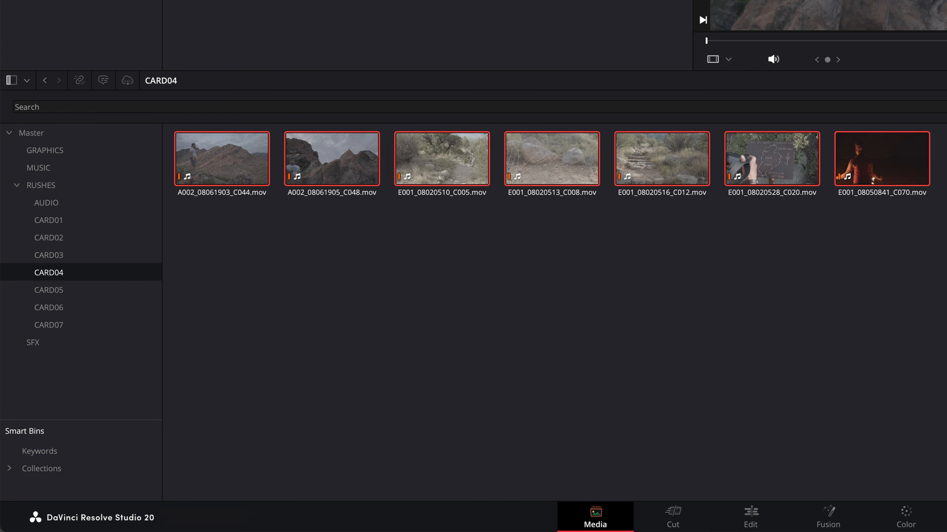
Assign the teal clip color to all clips in the CARD06 bin.
{"action": "left_click", "coordinate": [136, 306]}
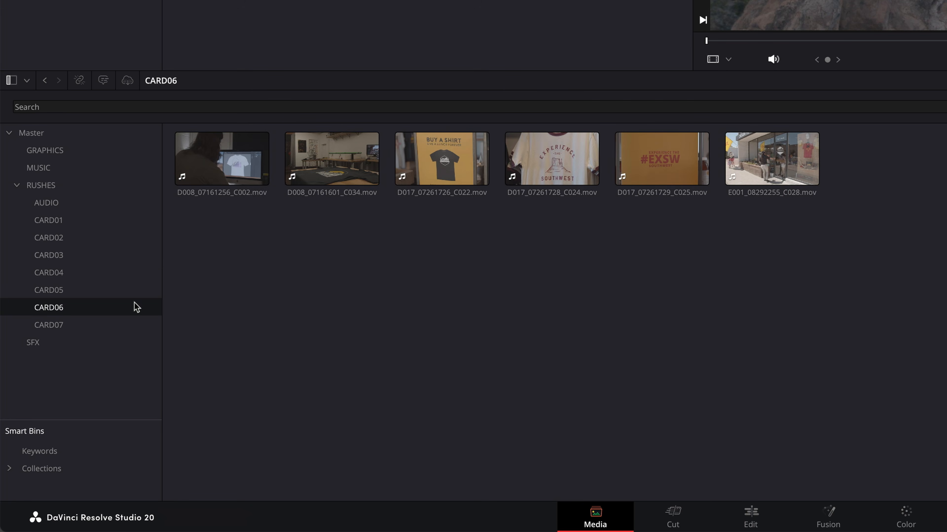
{"action": "left_click_drag", "start_coordinate": [223, 229], "coordinate": [820, 156]}
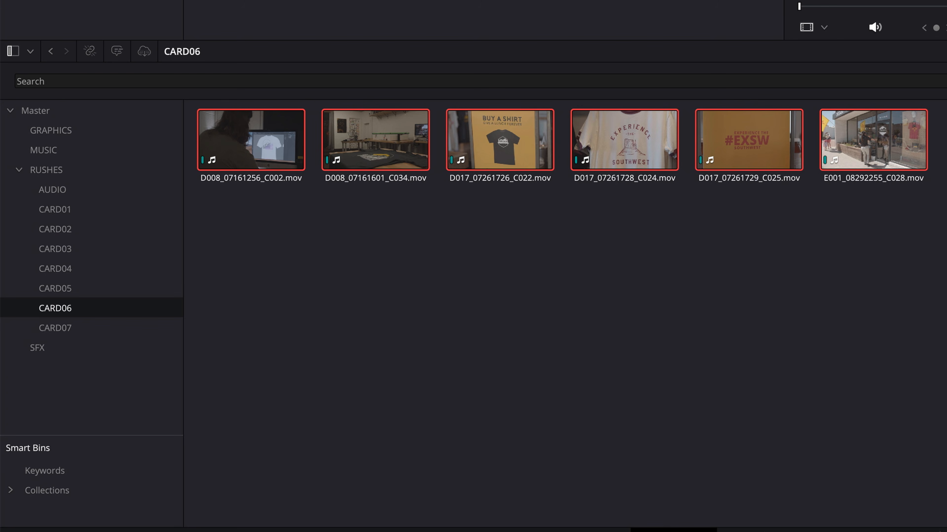
Filter the Master bin search by Clip Color and search for "orange".
{"action": "left_click", "coordinate": [122, 113]}
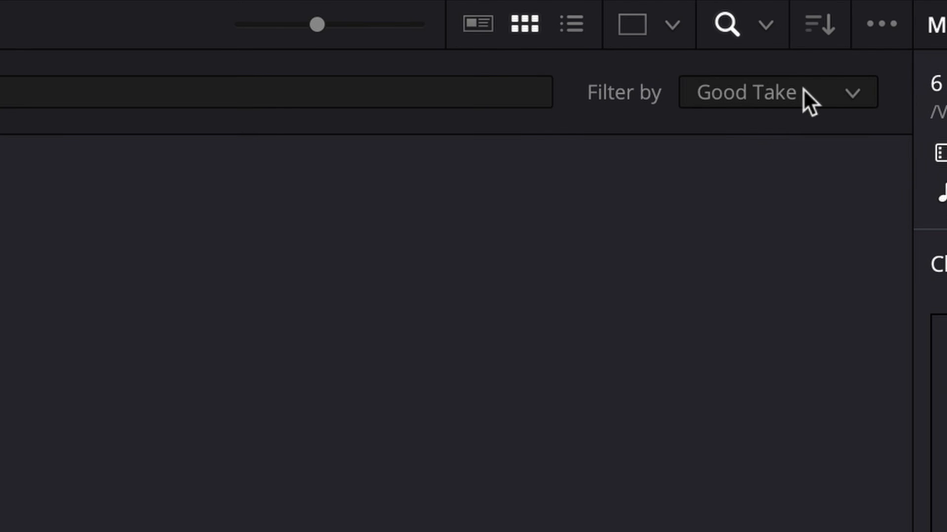
{"action": "left_click", "coordinate": [807, 102]}
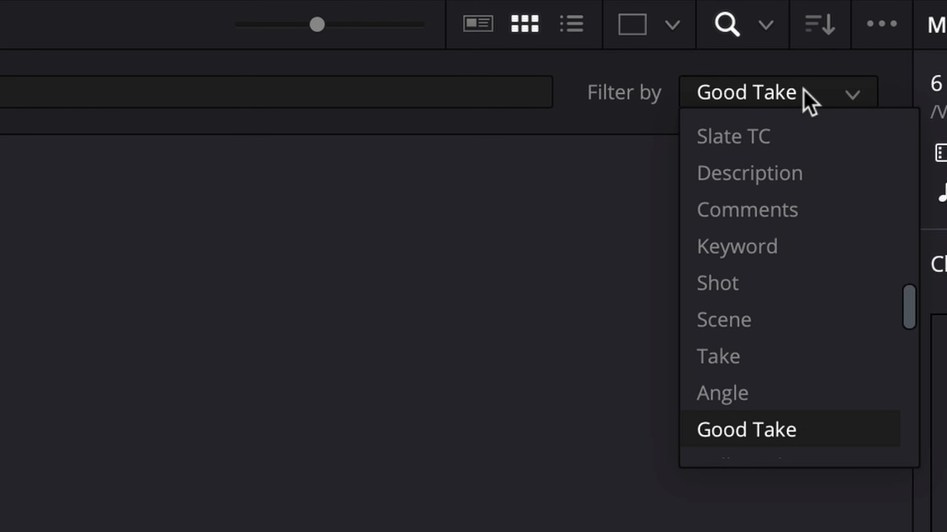
{"action": "key", "text": "c"}
{"action": "key", "text": "c"}
{"action": "key", "text": "c"}
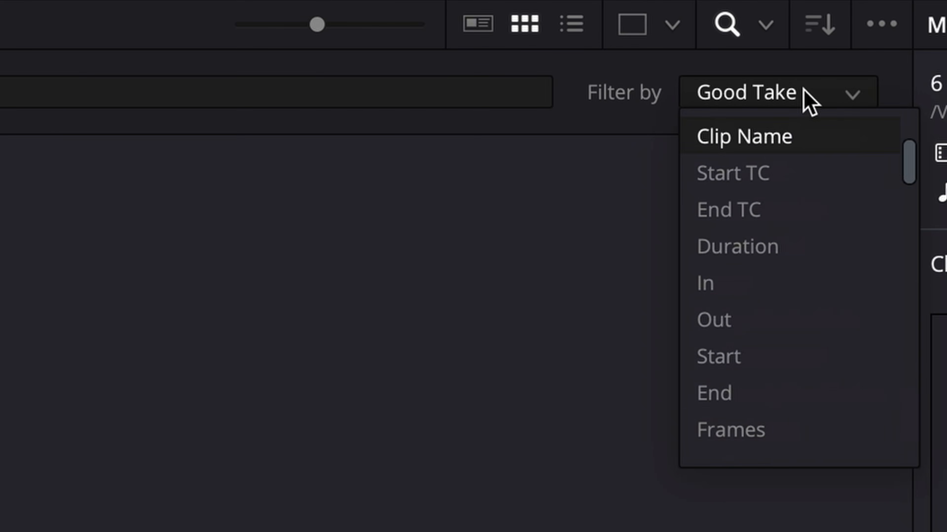
{"action": "key", "text": "c"}
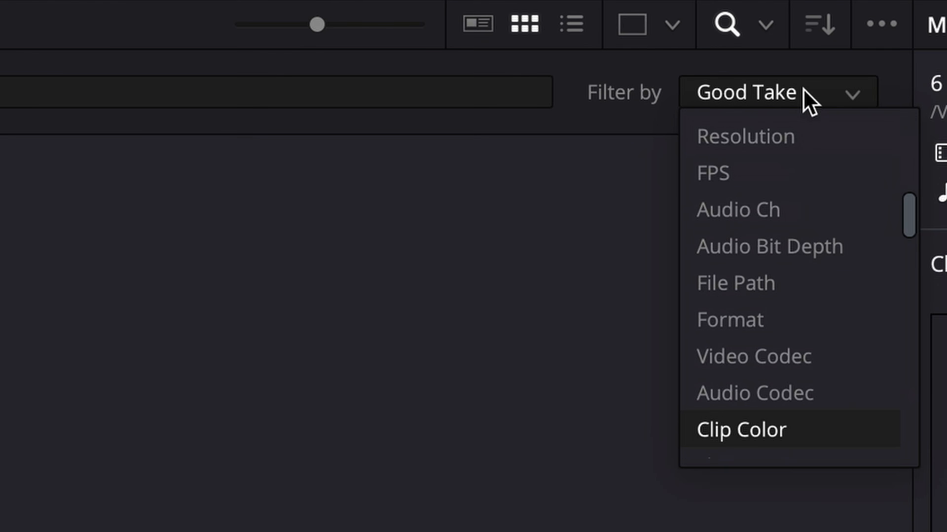
{"action": "left_click", "coordinate": [808, 427]}
{"action": "type", "text": "oran"}
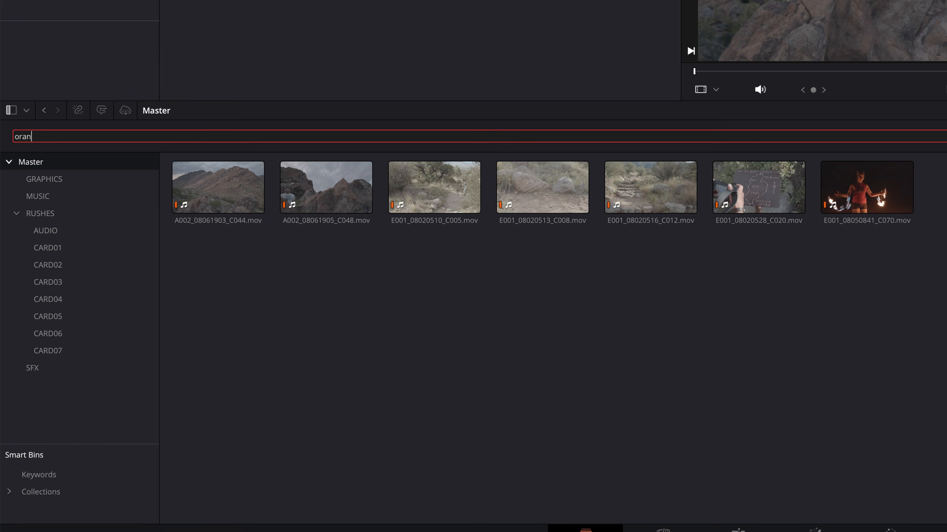
{"action": "type", "text": "ge"}
Search the clip colors for "teal" and clear the search.
{"action": "type", "text": "teal"}
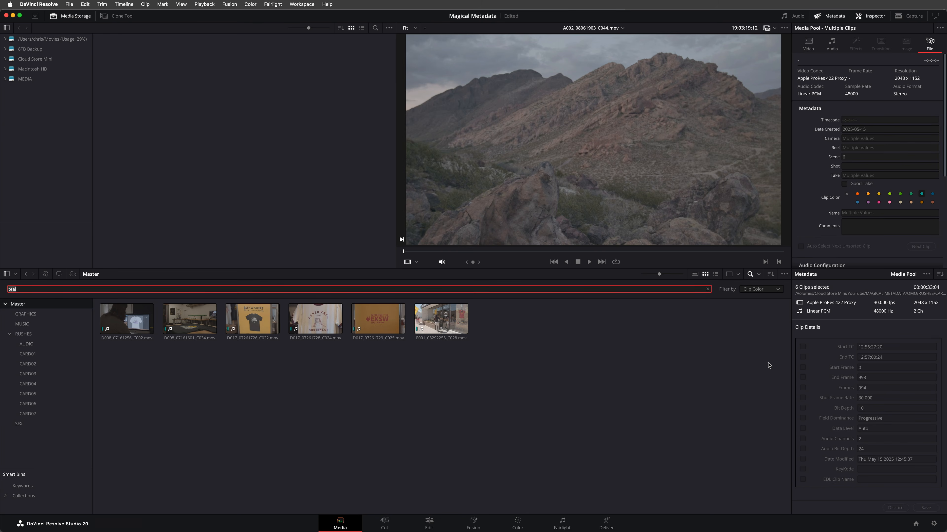
{"action": "key", "text": "BackSpace"}
{"action": "key", "text": "BackSpace"}
{"action": "key", "text": "BackSpace"}
{"action": "key", "text": "BackSpace"}
Add the comment "PINE TREE TRAIL" to the four trail clips E001_08020510_C005.mov through E001_08020528_C020.mov in the CARD04 bin.
{"action": "left_click", "coordinate": [50, 383]}
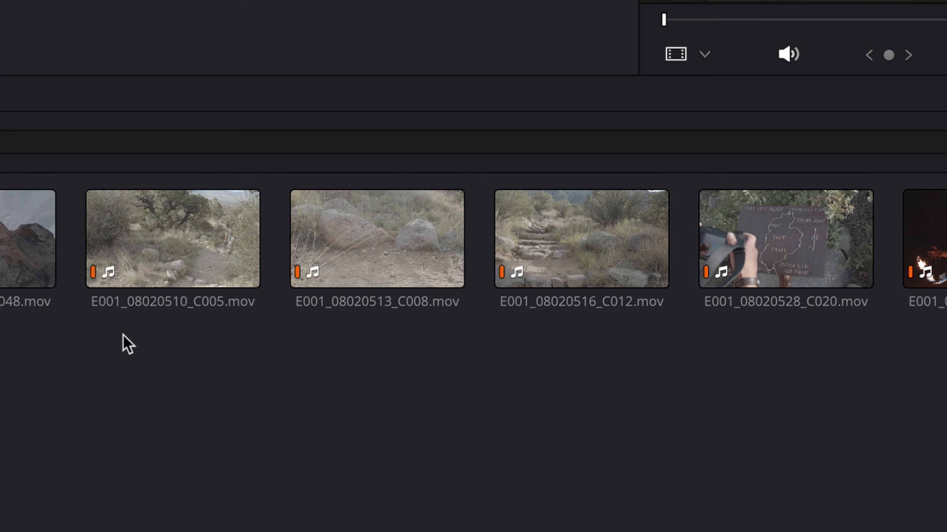
{"action": "left_click", "coordinate": [169, 274]}
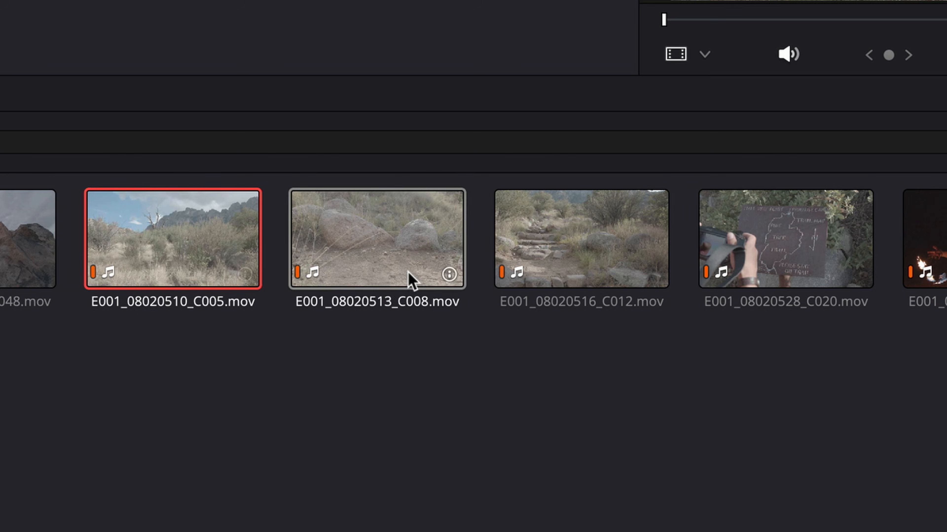
{"action": "left_click", "coordinate": [768, 266], "text": "shift"}
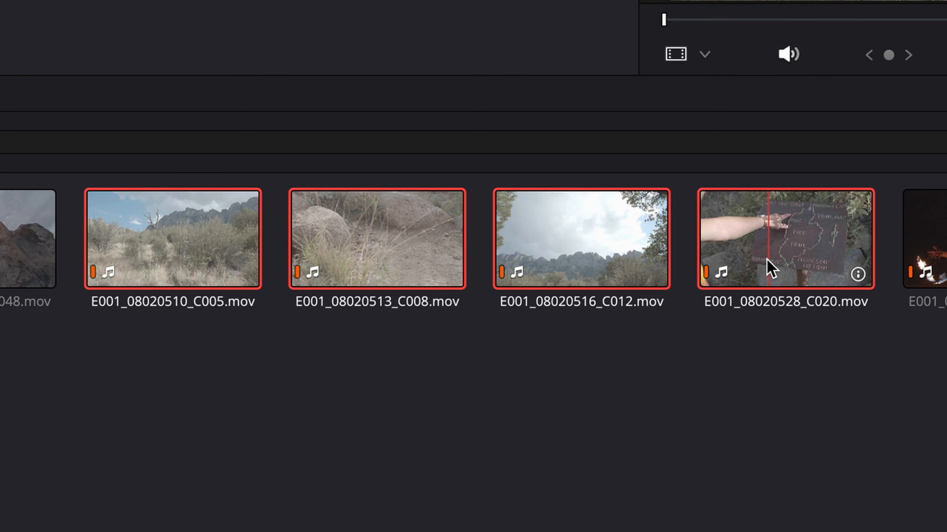
{"action": "left_click", "coordinate": [435, 281]}
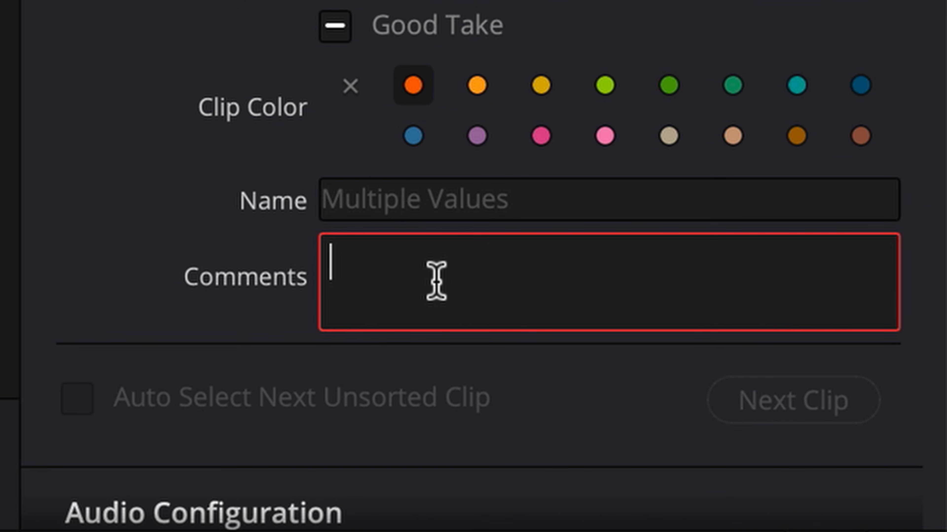
{"action": "type", "text": "PINE TREE TRAIL"}
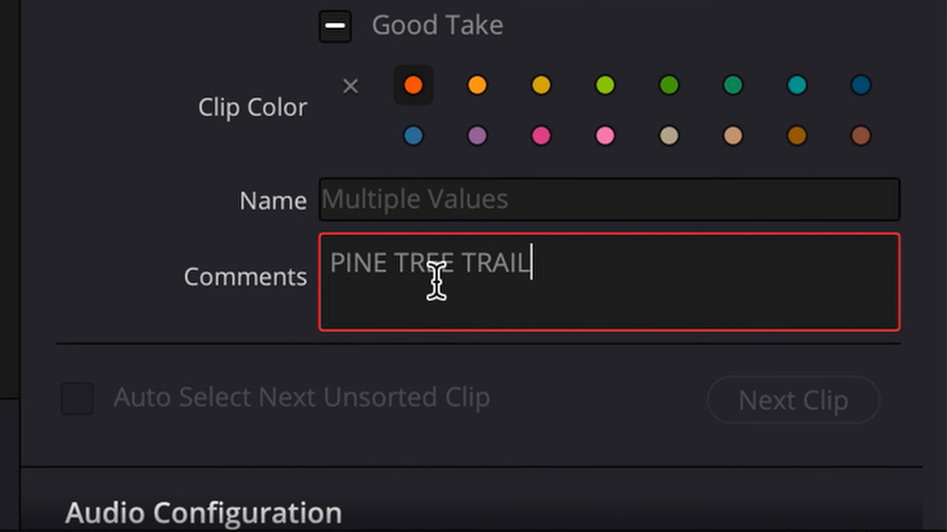
{"action": "left_click", "coordinate": [239, 360]}
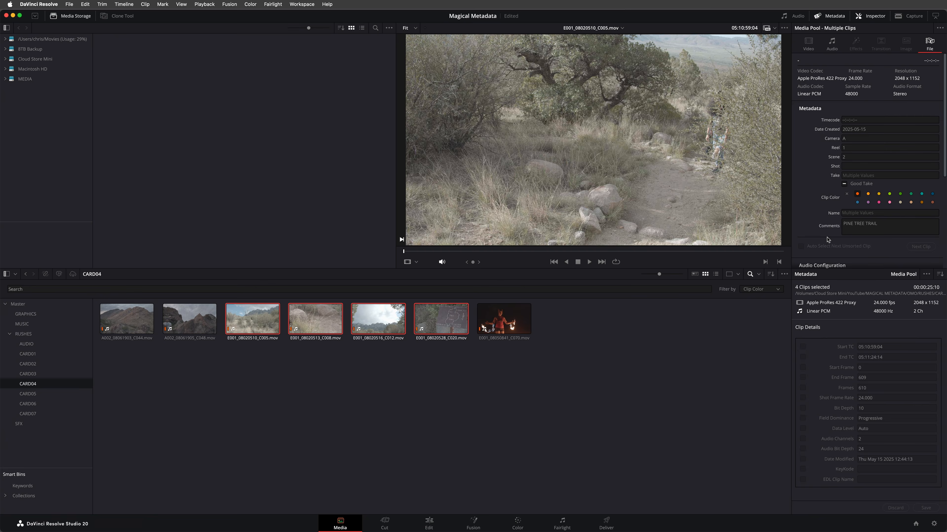
Filter the Master bin search by Comments and search for "pine".
{"action": "left_click", "coordinate": [73, 307]}
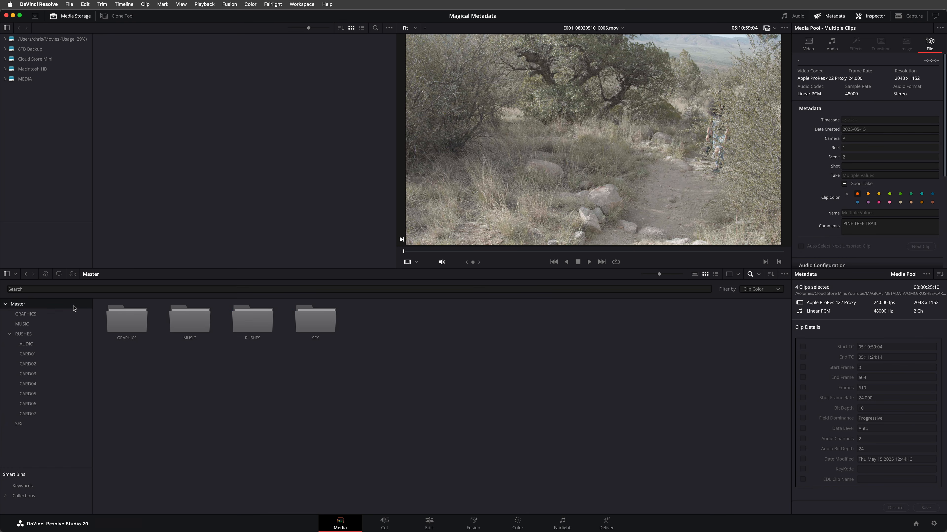
{"action": "left_click", "coordinate": [764, 290]}
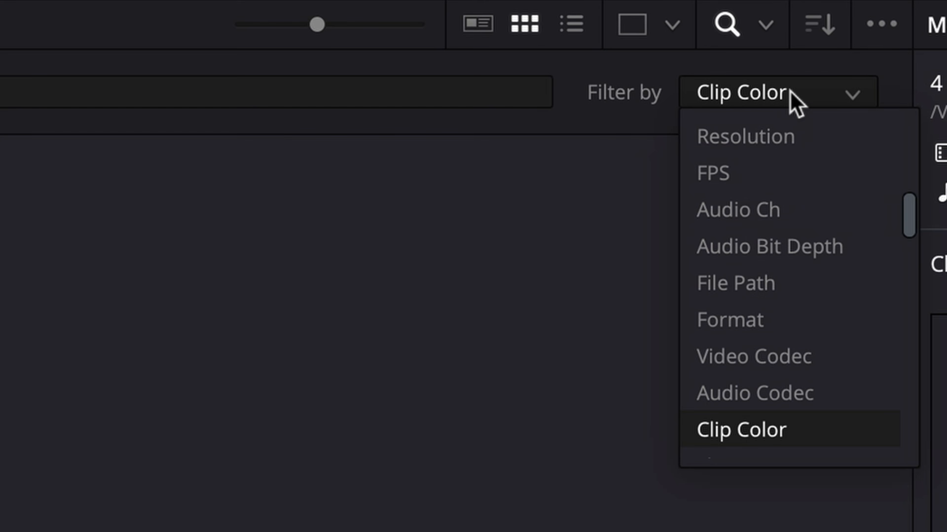
{"action": "key", "text": "Down"}
{"action": "key", "text": "Down"}
{"action": "key", "text": "Down"}
{"action": "key", "text": "Down"}
{"action": "key", "text": "Down"}
{"action": "key", "text": "Down"}
{"action": "key", "text": "Down"}
{"action": "key", "text": "Down"}
{"action": "key", "text": "Down"}
{"action": "key", "text": "Down"}
{"action": "key", "text": "Down"}
{"action": "key", "text": "Down"}
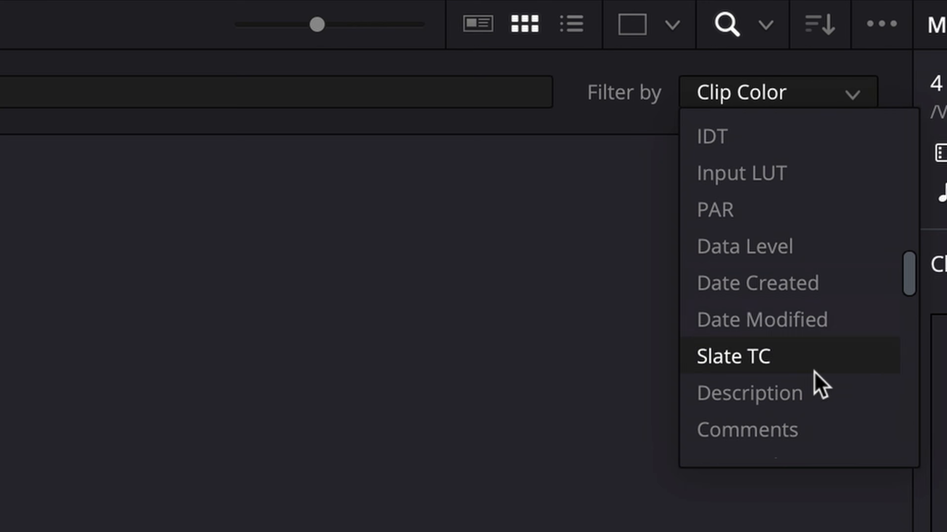
{"action": "left_click", "coordinate": [824, 433]}
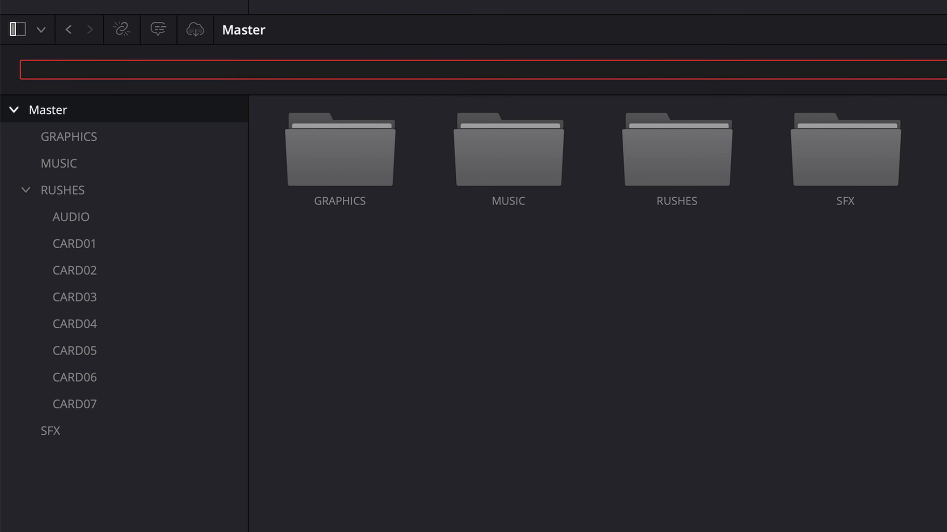
{"action": "type", "text": "pine"}
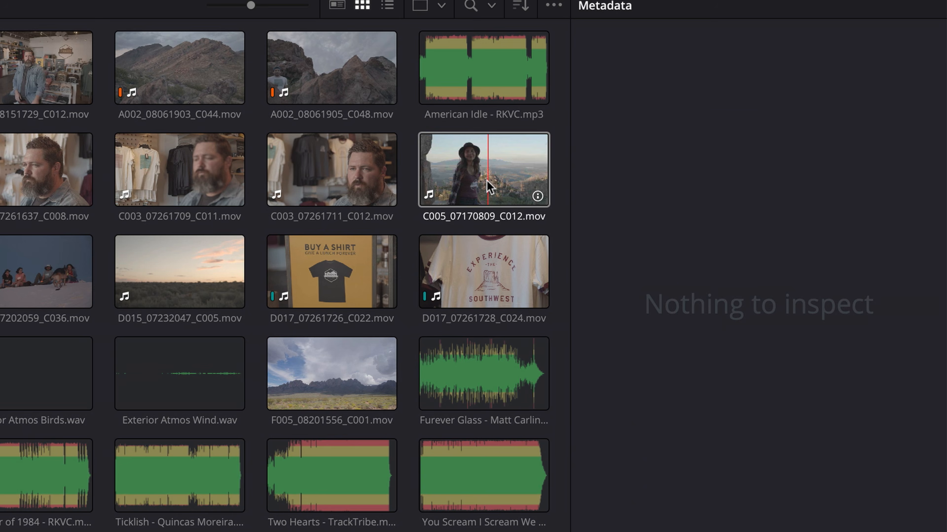
Display the Shot & Scene metadata group for C005_07170809_C012.mov and open its Keywords entry for editing.
{"action": "left_click", "coordinate": [757, 349]}
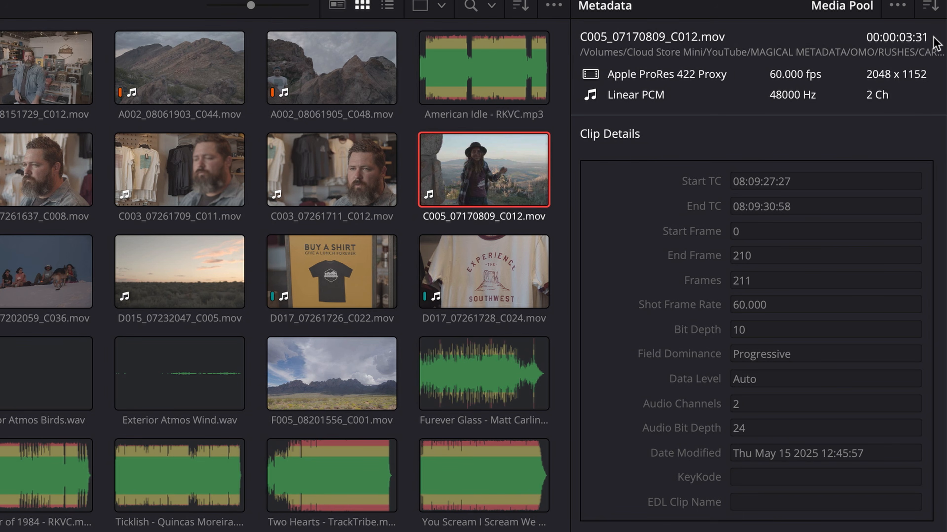
{"action": "left_click", "coordinate": [934, 10]}
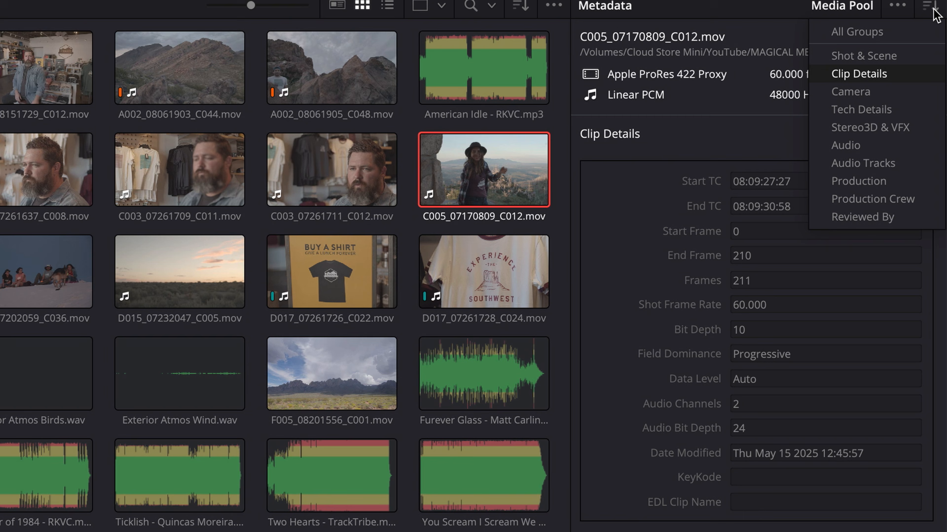
{"action": "left_click", "coordinate": [925, 56]}
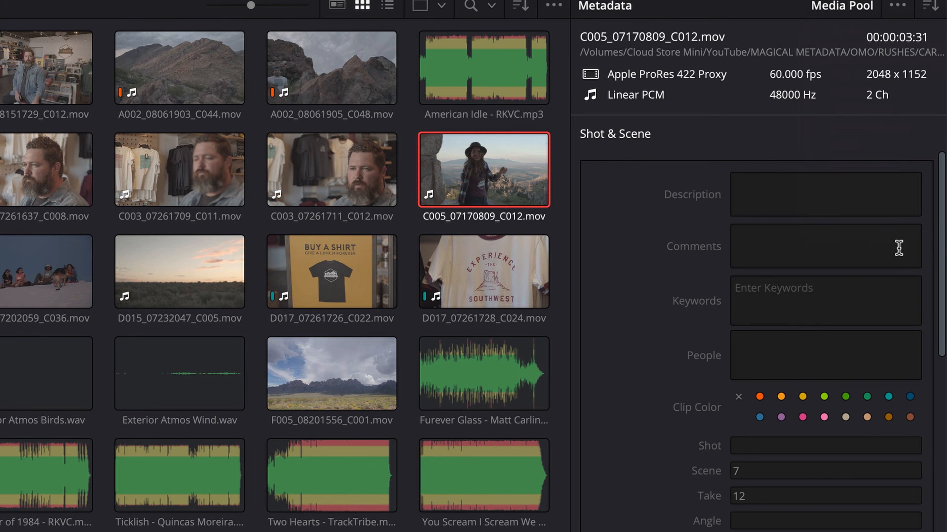
{"action": "left_click", "coordinate": [881, 294]}
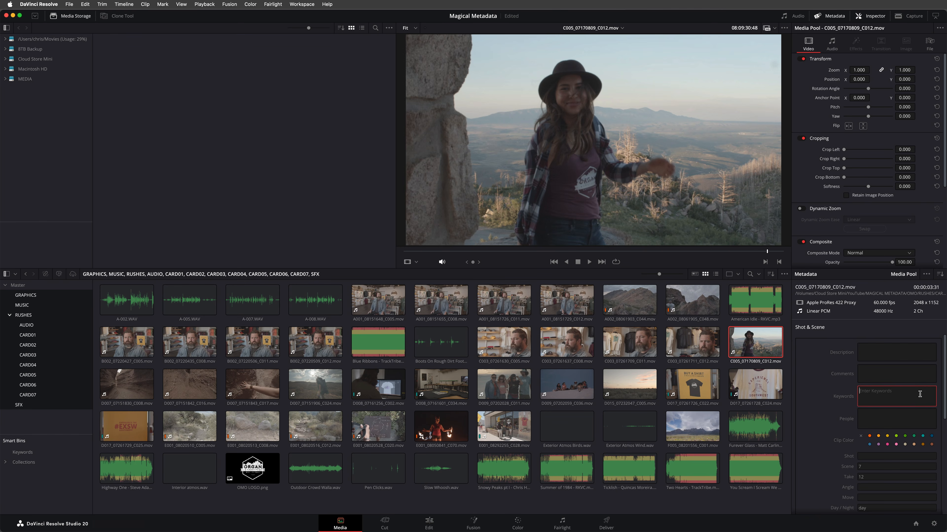
Sort the media by Scene and save the keyword Interview on the interview clips from A001_08151648_C005.mov through C003_07261711_C012.mov.
{"action": "left_click", "coordinate": [769, 274]}
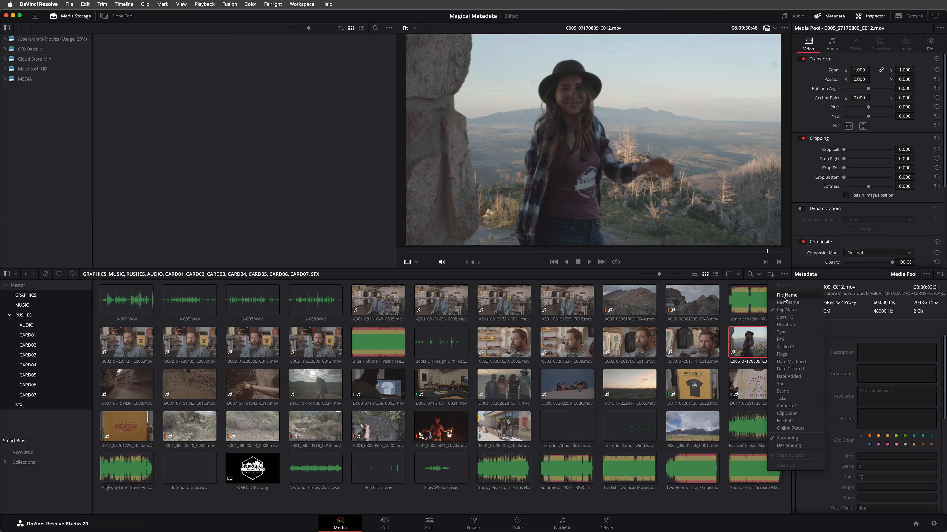
{"action": "left_click", "coordinate": [812, 394]}
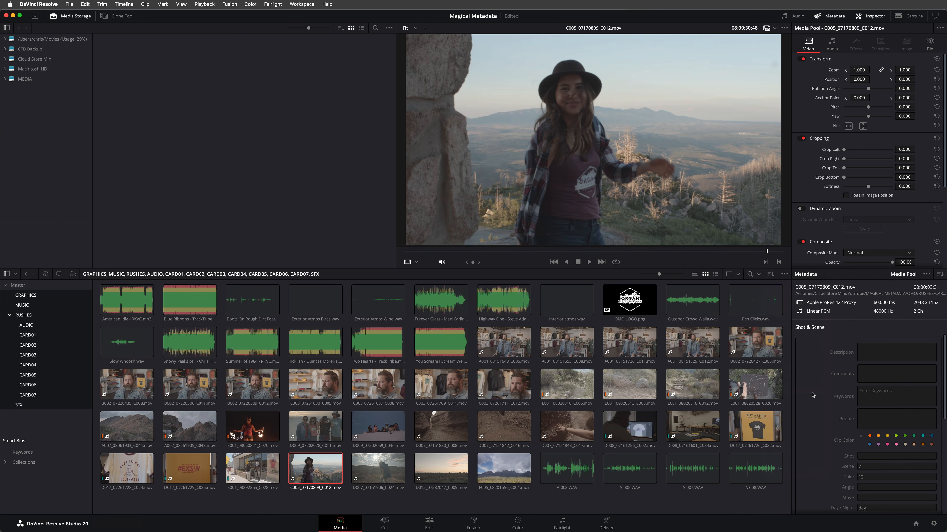
{"action": "left_click", "coordinate": [504, 343]}
{"action": "left_click", "coordinate": [507, 391], "text": "shift"}
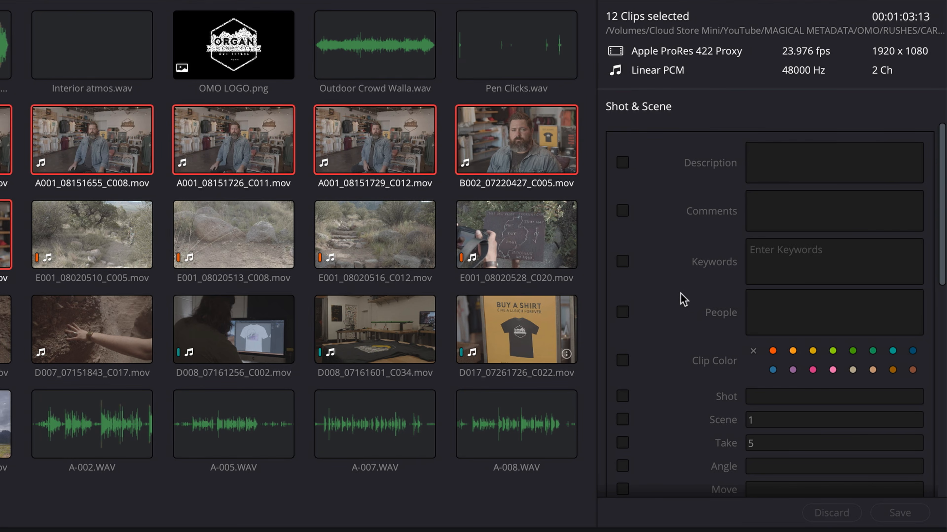
{"action": "left_click", "coordinate": [871, 398]}
{"action": "type", "text": "In"}
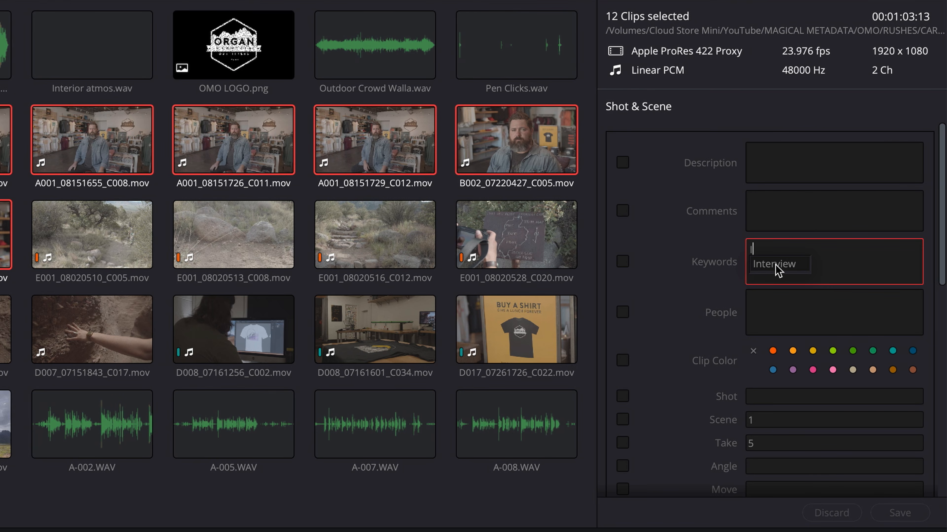
{"action": "left_click", "coordinate": [800, 270]}
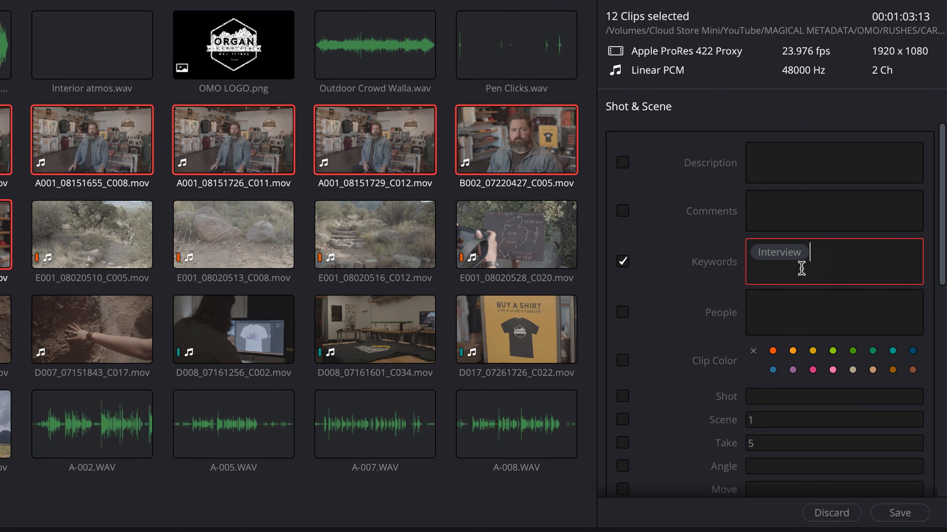
{"action": "left_click", "coordinate": [919, 513]}
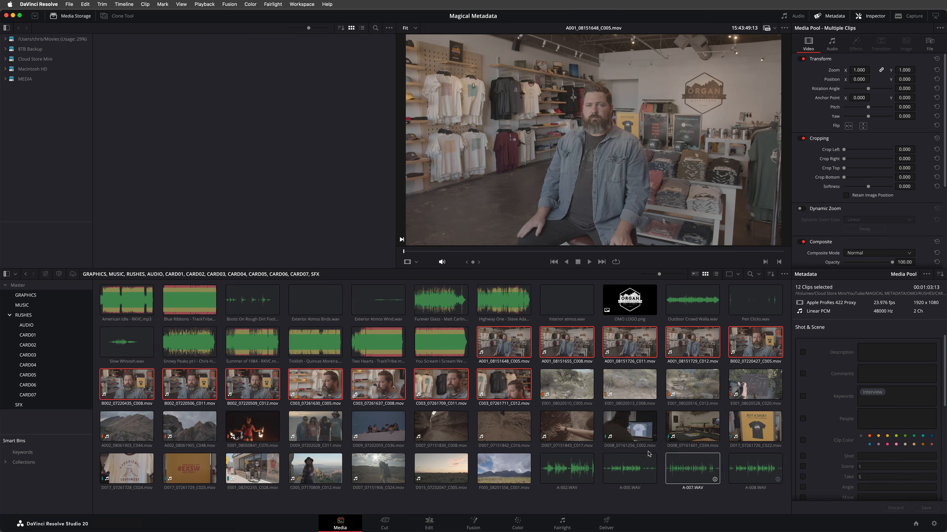
Save the keyword B-Roll on the clips from E001_08020510_C005.mov through F005_08201556_C001.mov.
{"action": "left_click", "coordinate": [92, 235]}
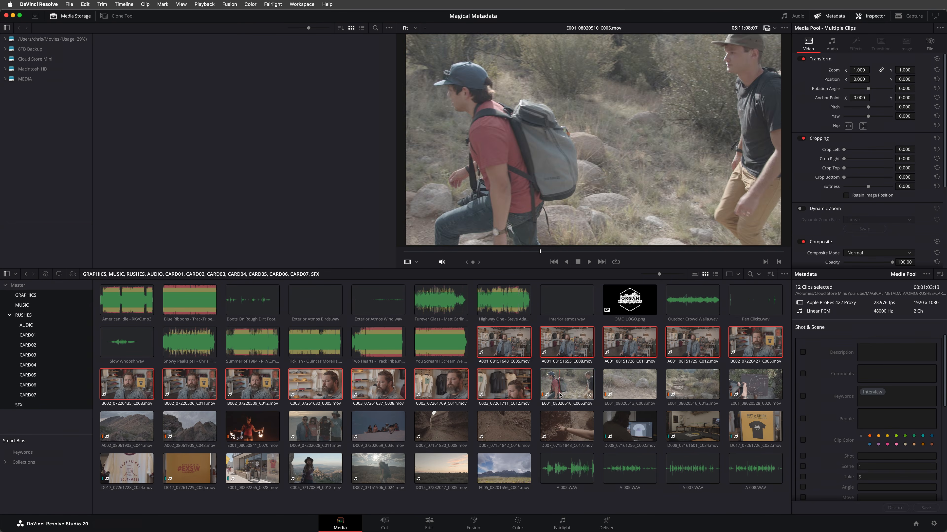
{"action": "left_click", "coordinate": [517, 466], "text": "shift"}
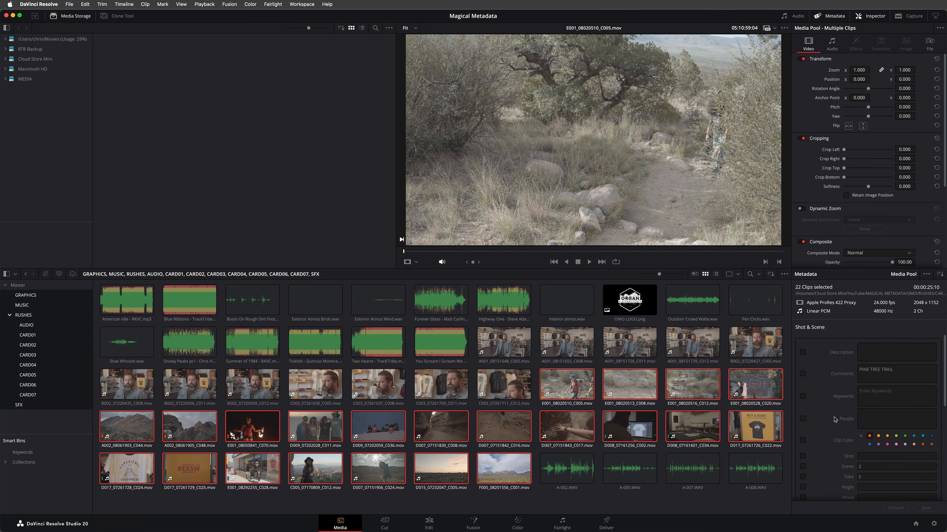
{"action": "left_click", "coordinate": [882, 401]}
{"action": "type", "text": "B"}
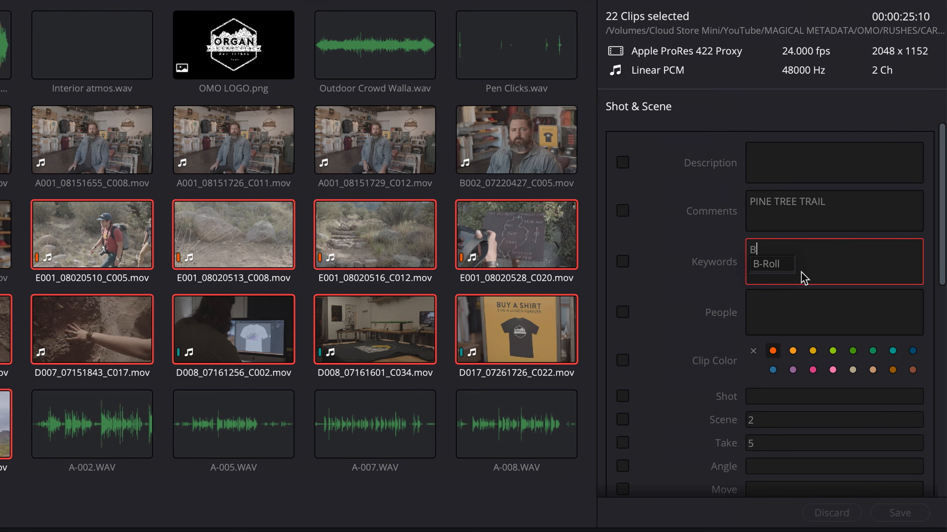
{"action": "left_click", "coordinate": [783, 264]}
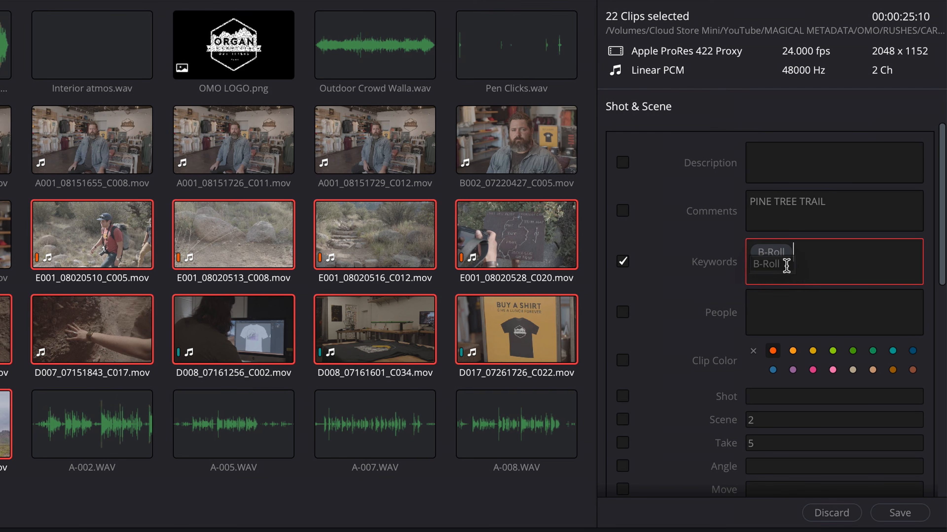
{"action": "left_click", "coordinate": [900, 513]}
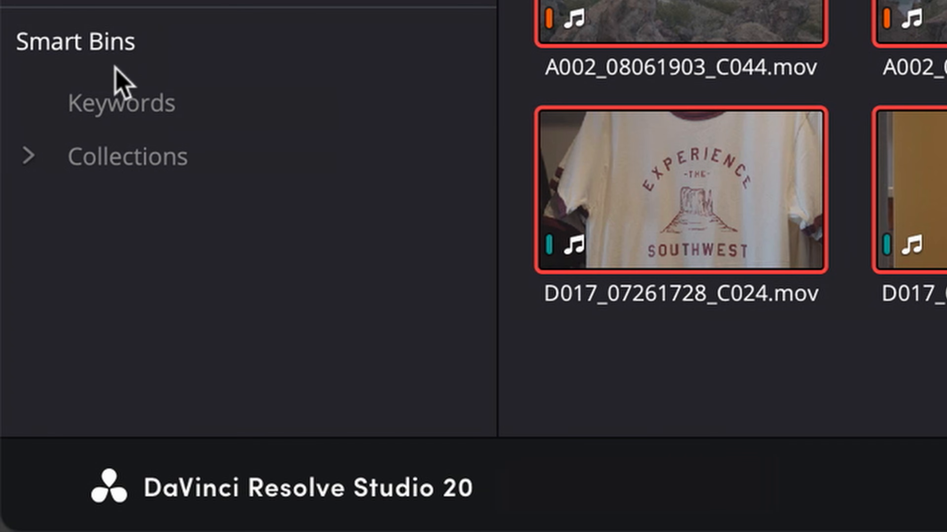
Expand the Keywords smart bins and view the contents of the B-Roll and Interview bins, ending on B-Roll.
{"action": "left_click", "coordinate": [22, 453]}
{"action": "left_click", "coordinate": [22, 107]}
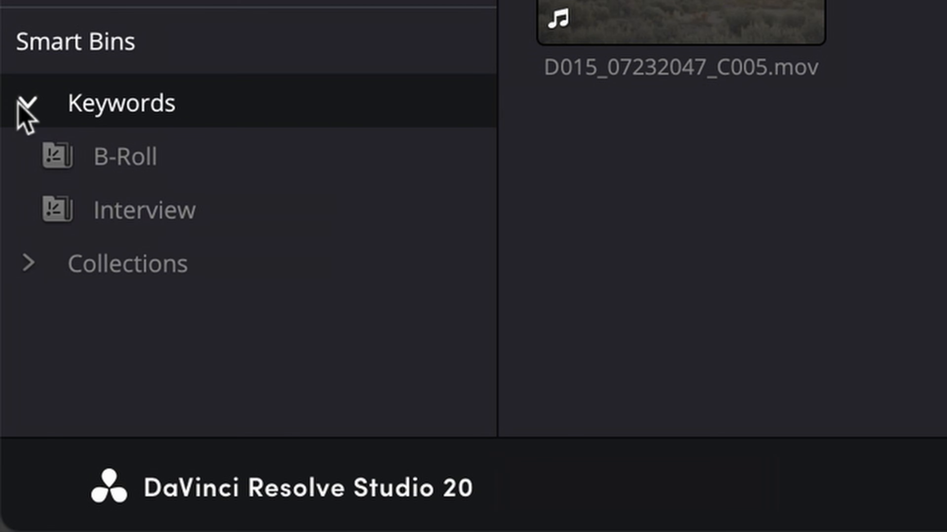
{"action": "left_click", "coordinate": [205, 175]}
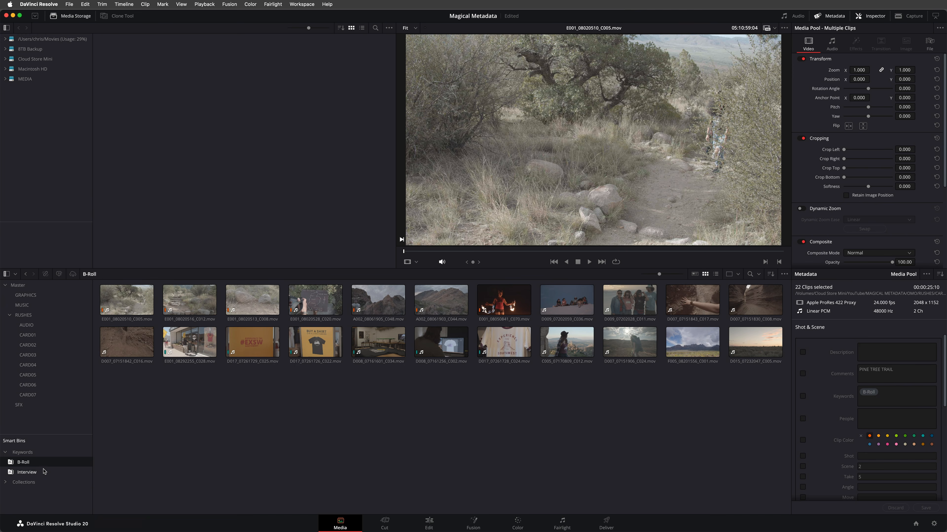
{"action": "left_click", "coordinate": [44, 472]}
{"action": "left_click", "coordinate": [43, 462]}
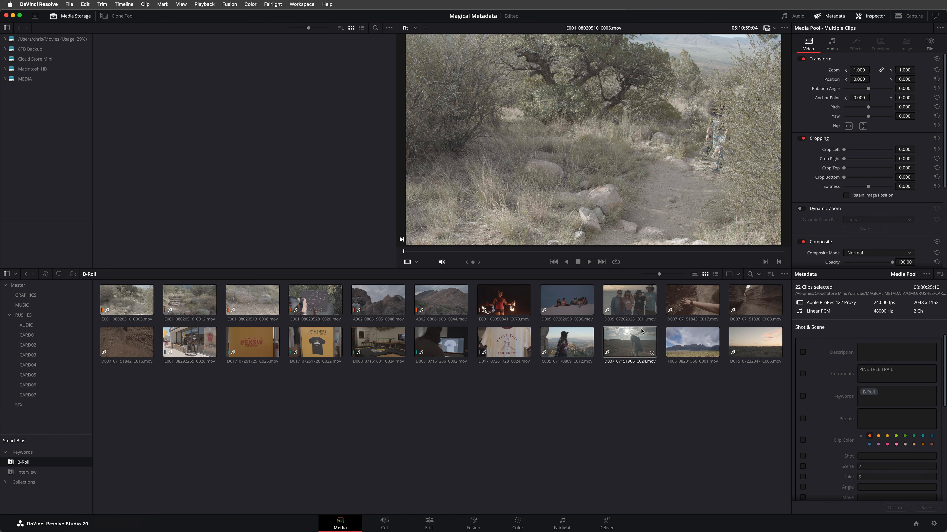
Add and save the keyword "Slot Canyon" on the three adjacent canyon clips in the B-Roll smart bin, starting at D007_07151843_C017.mov.
{"action": "left_click", "coordinate": [692, 301]}
{"action": "left_click", "coordinate": [141, 347], "text": "shift"}
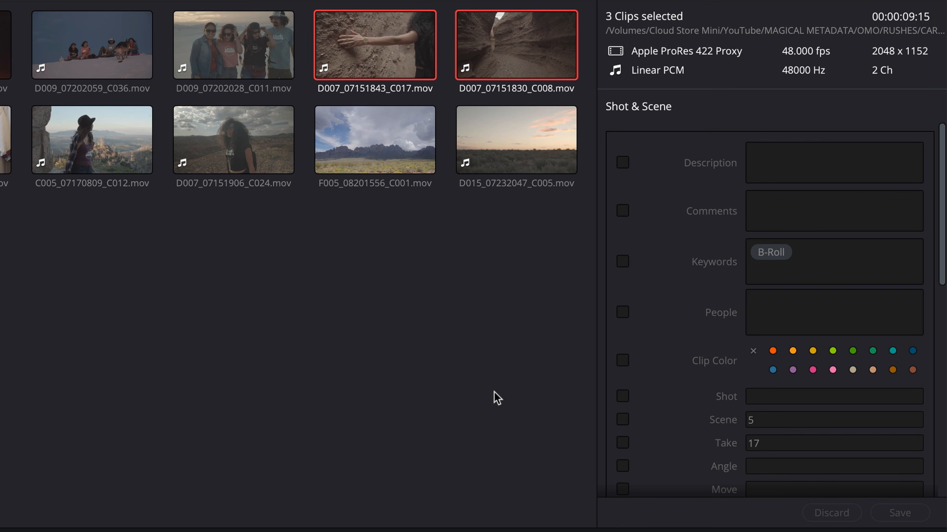
{"action": "left_click", "coordinate": [903, 397]}
{"action": "type", "text": "Slot Canyon"}
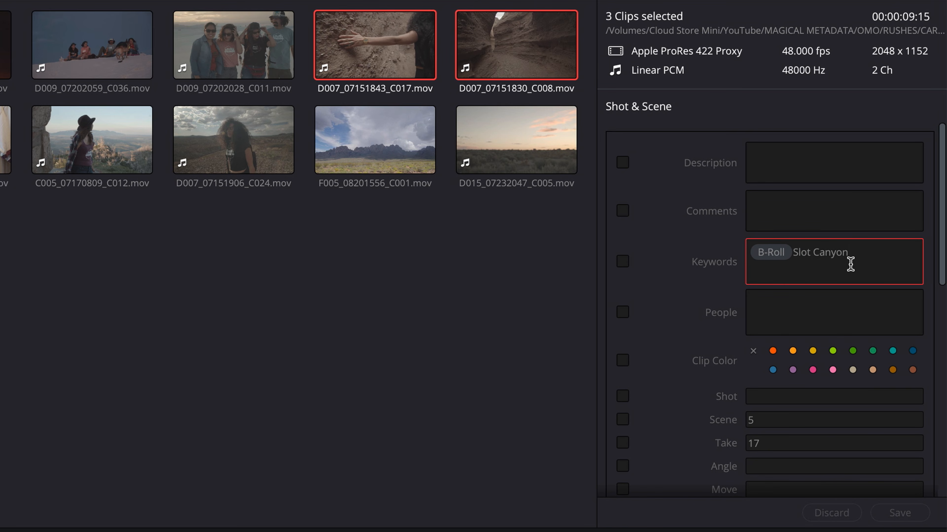
{"action": "key", "text": "Return"}
{"action": "left_click", "coordinate": [902, 513]}
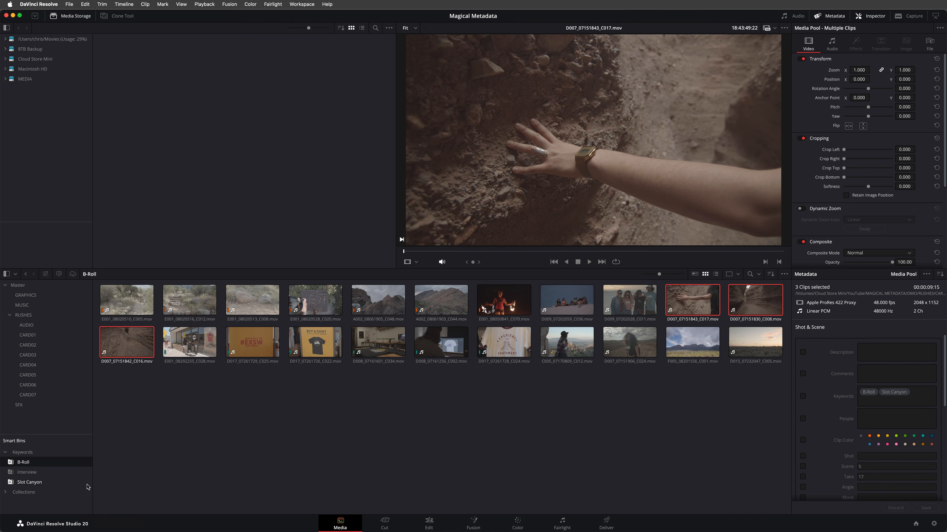
View the Slot Canyon smart bin, and add the clip D007_07151906_C024.mov from the B-Roll bin to Slot Canyon.
{"action": "left_click", "coordinate": [467, 278]}
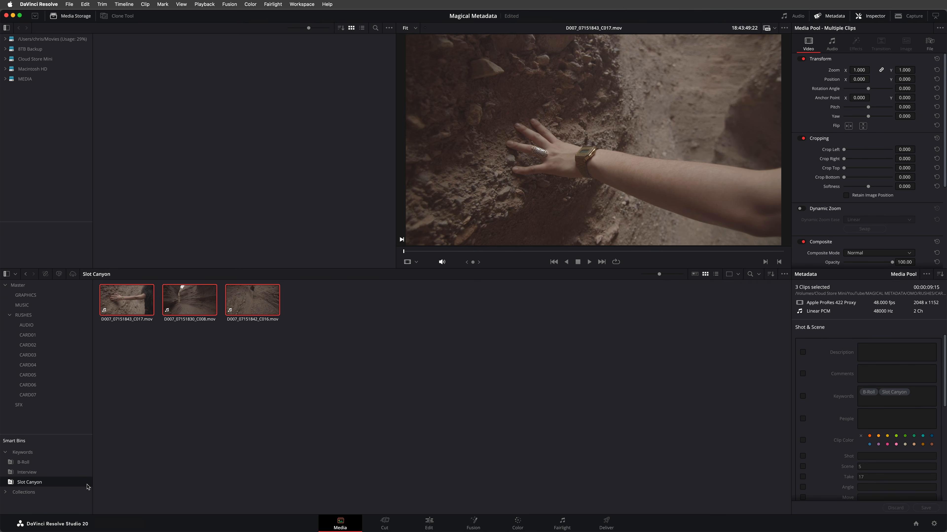
{"action": "left_click", "coordinate": [75, 462]}
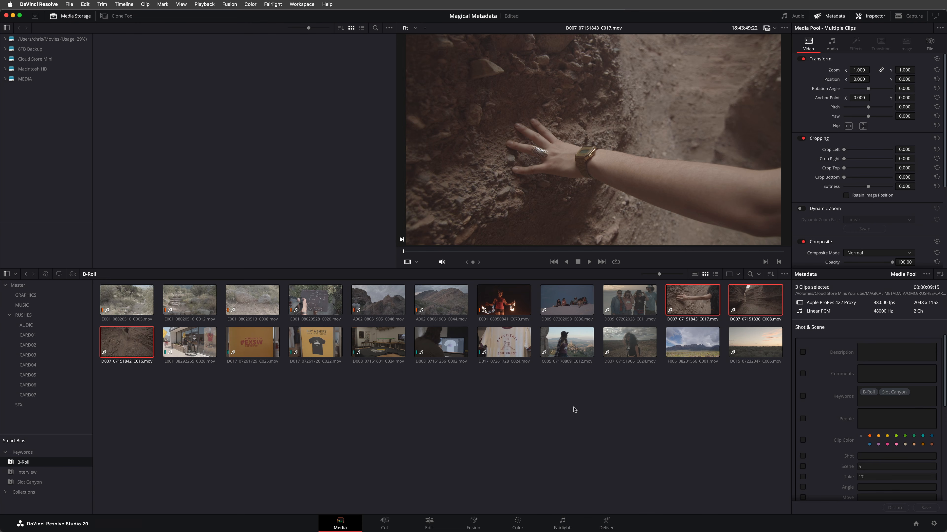
{"action": "left_click", "coordinate": [631, 352]}
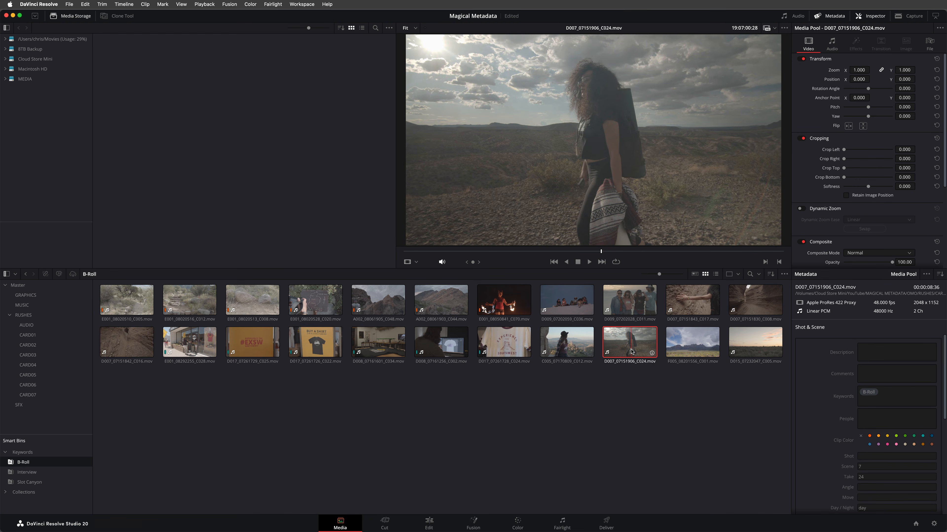
{"action": "left_click_drag", "start_coordinate": [632, 351], "coordinate": [86, 484]}
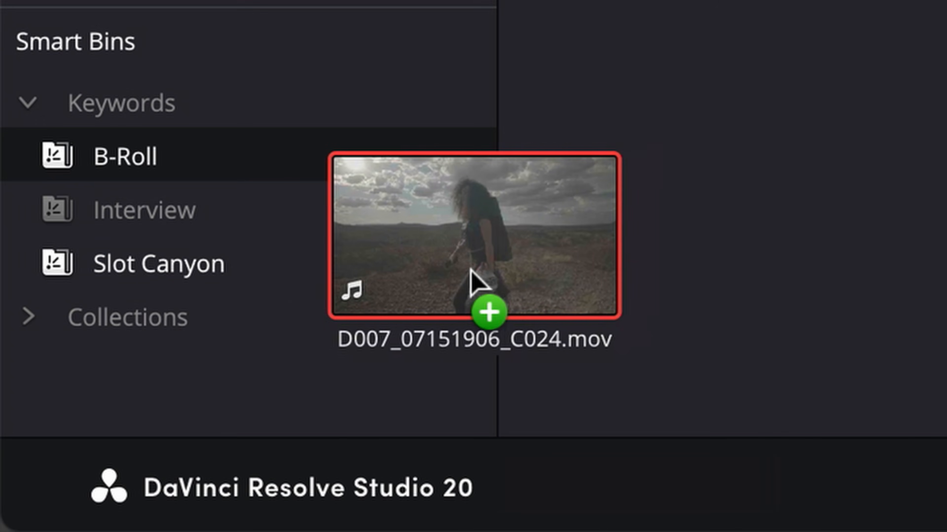
{"action": "left_click_drag", "start_coordinate": [478, 284], "coordinate": [412, 290]}
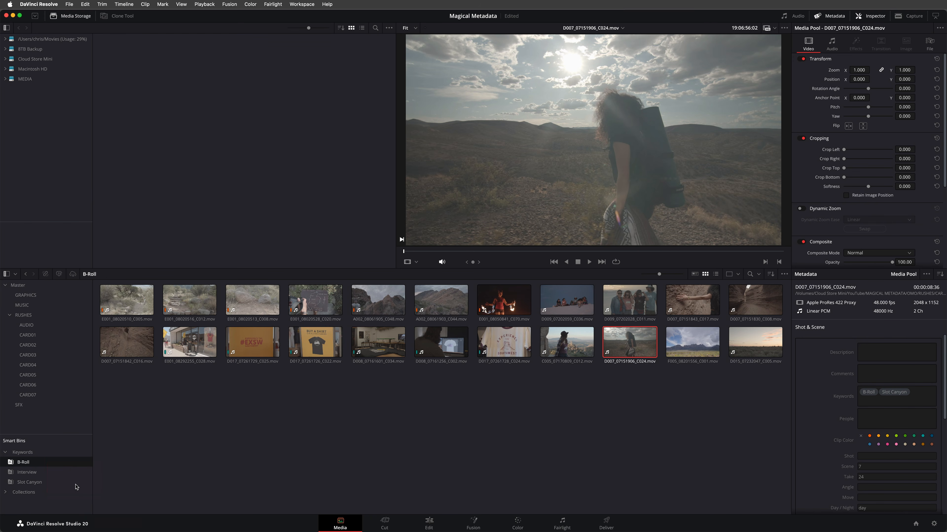
In the Slot Canyon smart bin, remove the Slot Canyon keyword from the clip D007_07151906_C024.mov.
{"action": "left_click", "coordinate": [76, 486]}
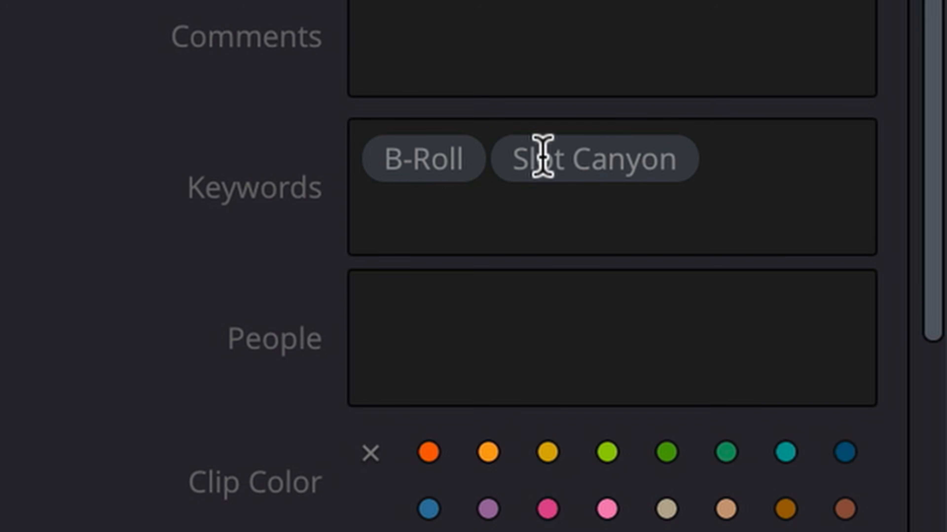
{"action": "left_click", "coordinate": [899, 390]}
{"action": "left_click", "coordinate": [899, 390]}
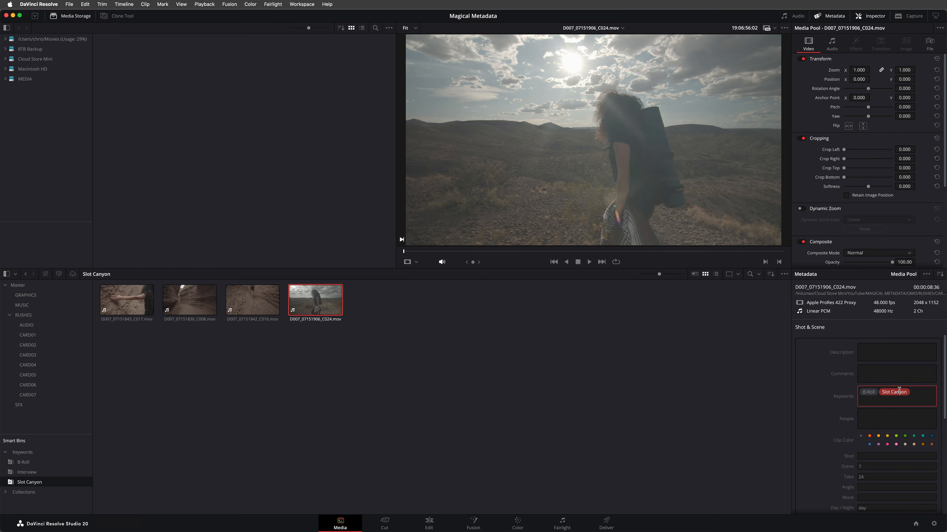
{"action": "key", "text": "BackSpace"}
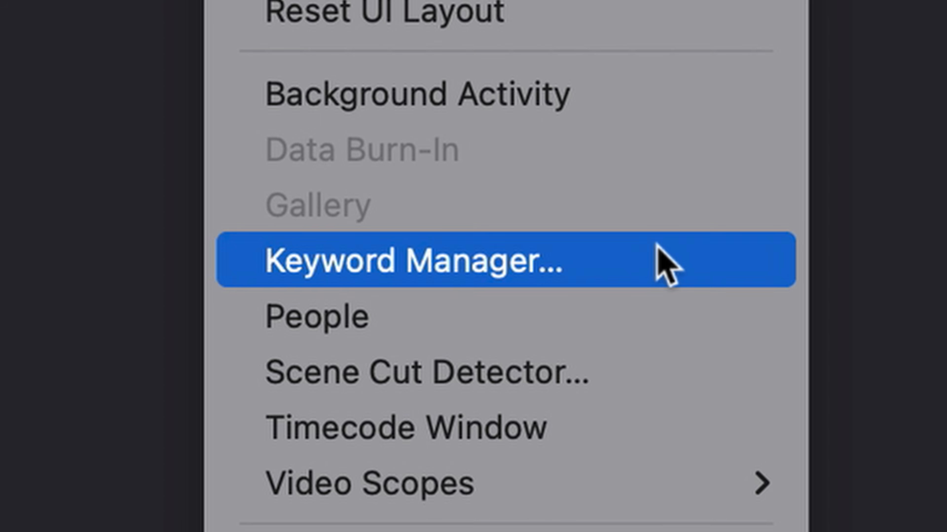
Open the Keyword Manager, search for "Inter" and mark the Interview keyword as a favorite.
{"action": "left_click", "coordinate": [657, 262]}
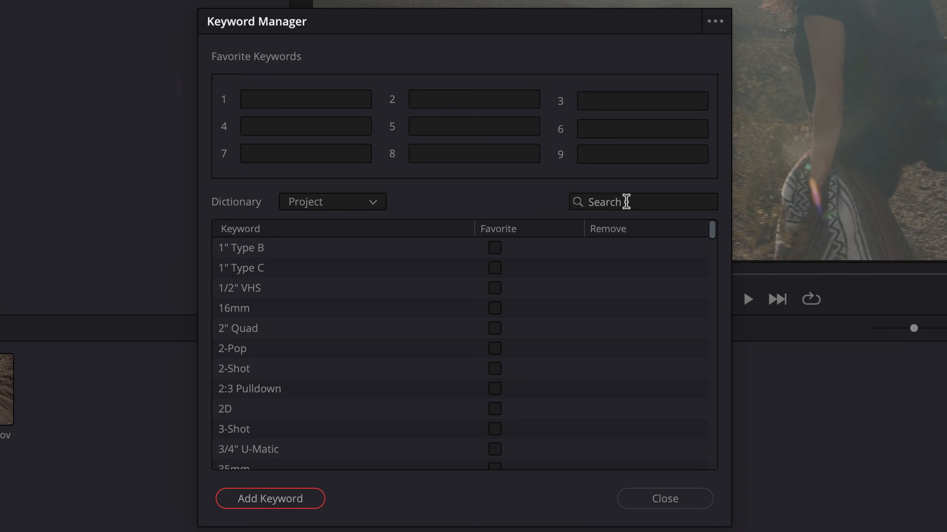
{"action": "left_click", "coordinate": [538, 221]}
{"action": "type", "text": "Inter"}
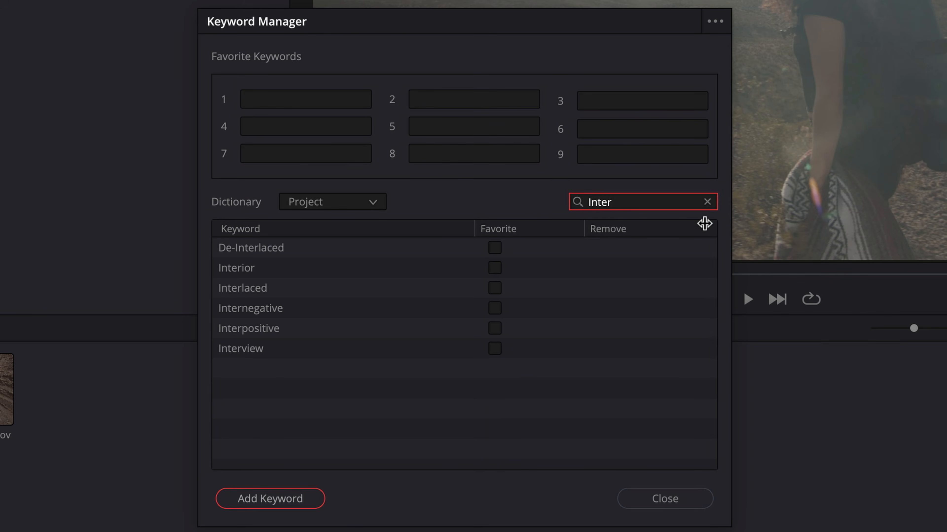
{"action": "left_click", "coordinate": [495, 348]}
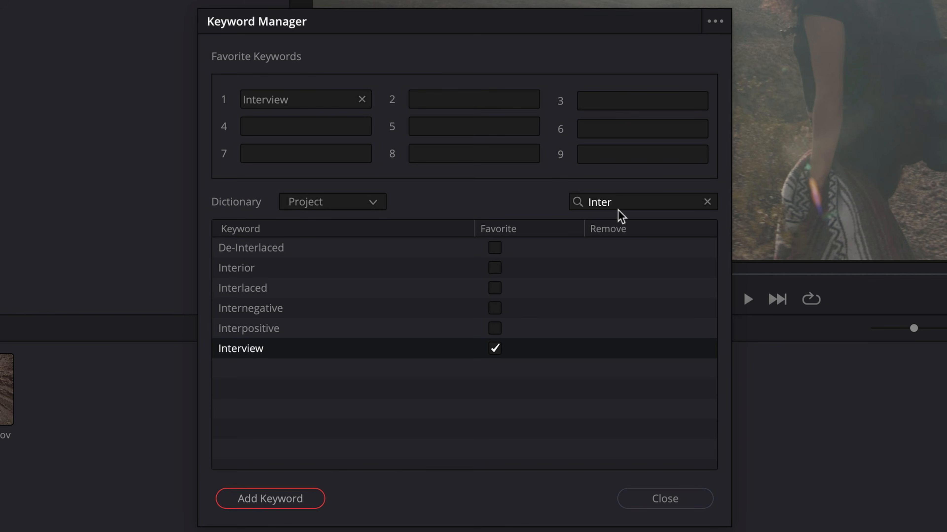
Search the keyword dictionary for "B-" and mark the B-Roll keyword as a favorite.
{"action": "left_click", "coordinate": [623, 201]}
{"action": "type", "text": "r"}
{"action": "key", "text": "BackSpace"}
{"action": "key", "text": "BackSpace"}
{"action": "key", "text": "BackSpace"}
{"action": "key", "text": "BackSpace"}
{"action": "key", "text": "BackSpace"}
{"action": "type", "text": "B-"}
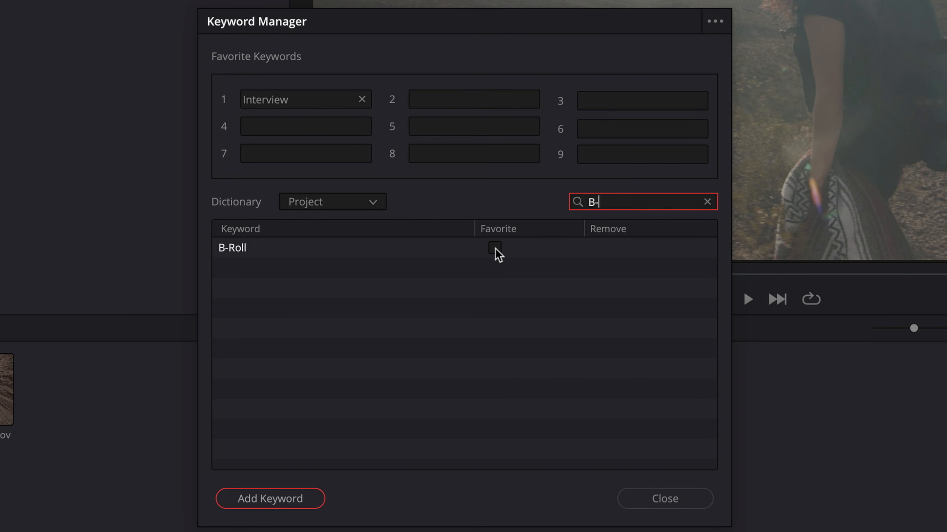
{"action": "left_click", "coordinate": [495, 247]}
Enter "Slot Canyon" as favorite keyword 3, close the Keyword Manager and show the list of favorite keywords.
{"action": "type", "text": "Slot Canyon"}
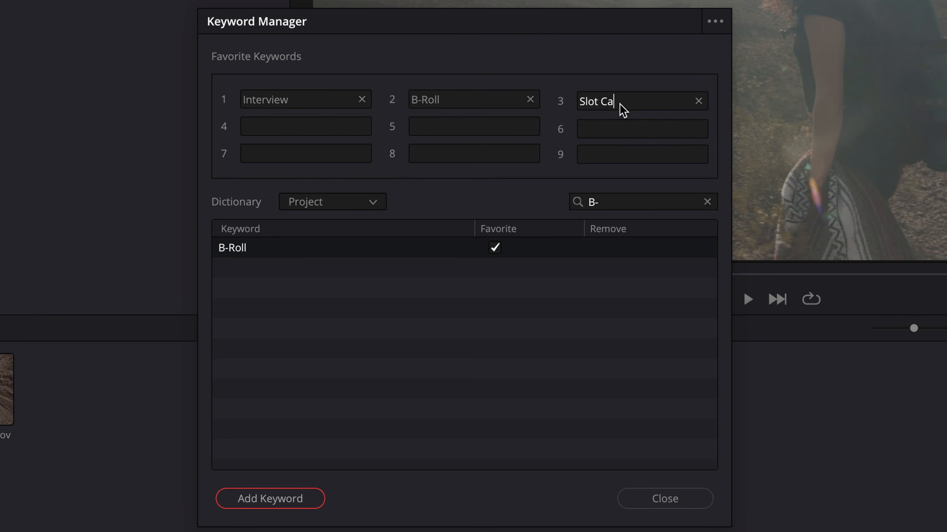
{"action": "left_click", "coordinate": [700, 499]}
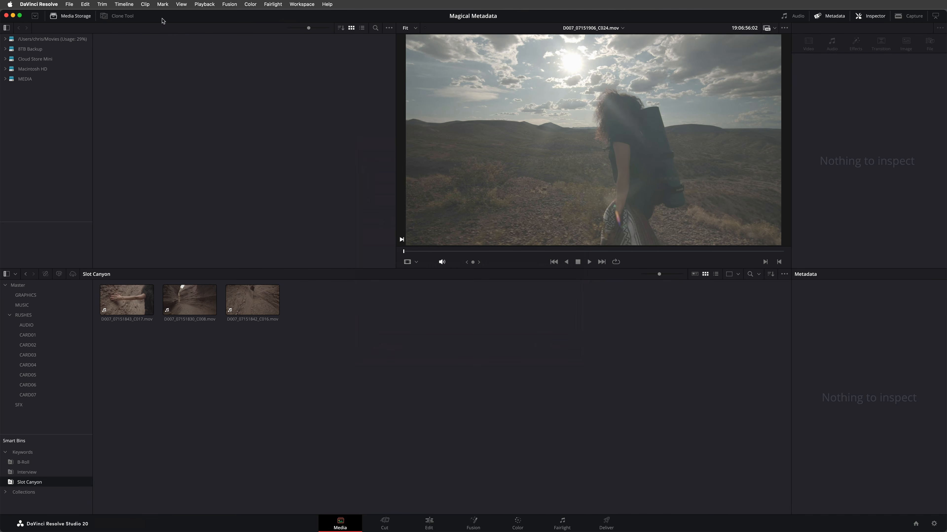
{"action": "left_click", "coordinate": [162, 4]}
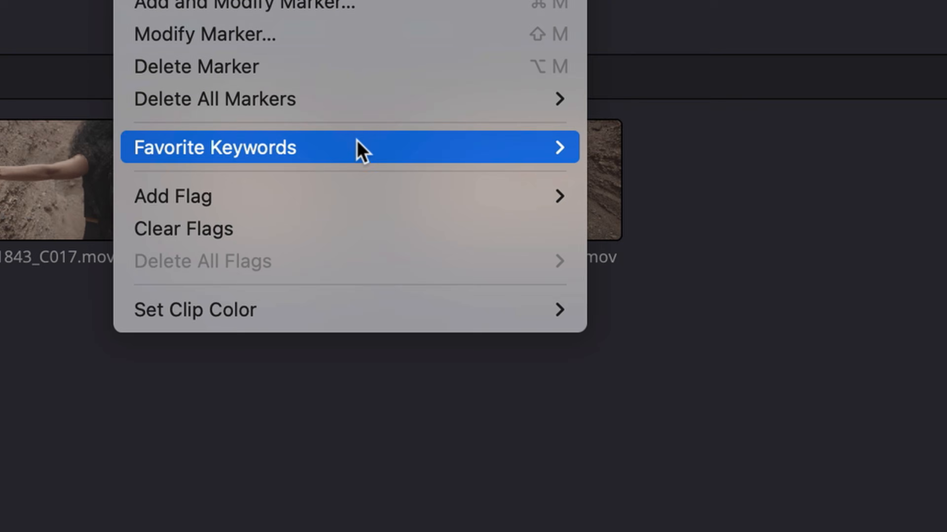
{"action": "mouse_move", "coordinate": [213, 292]}
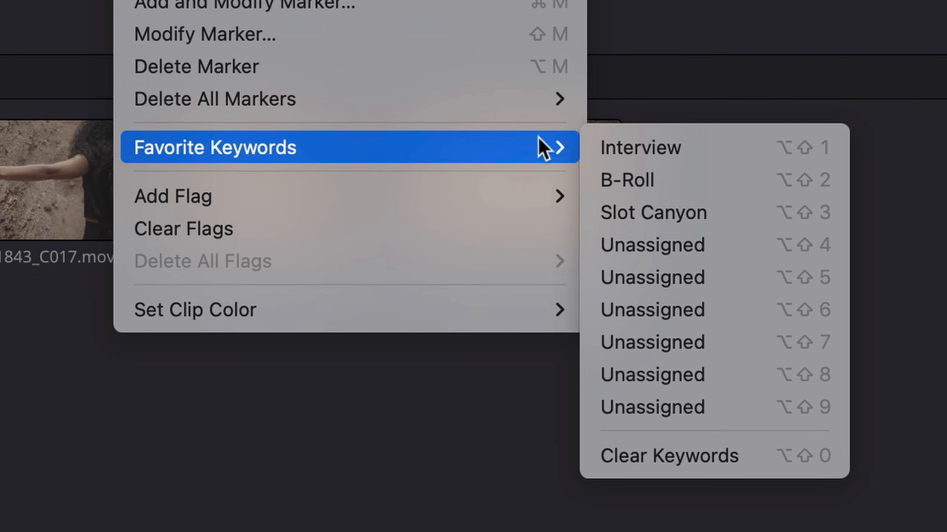
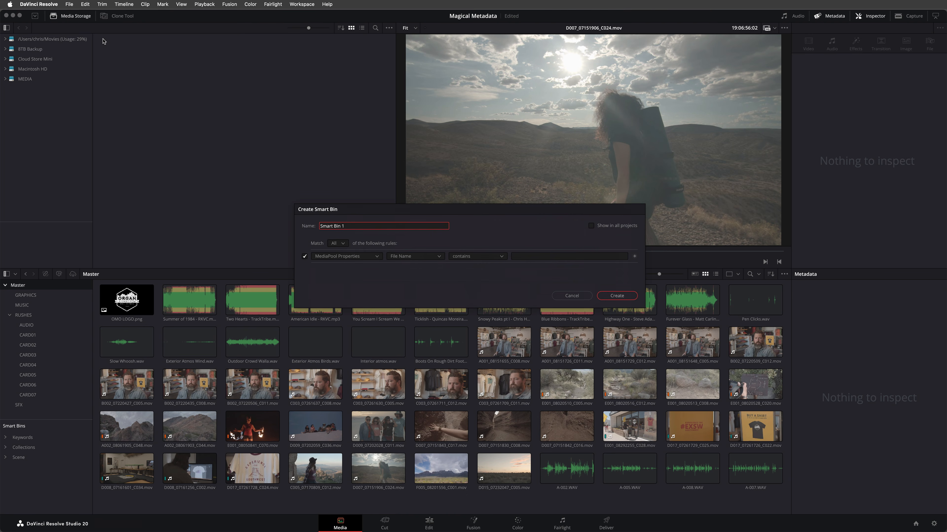
Create a smart bin named "Good Takes" with the MediaPool Properties rule Good Take is true.
{"action": "left_click_drag", "start_coordinate": [489, 211], "coordinate": [495, 169]}
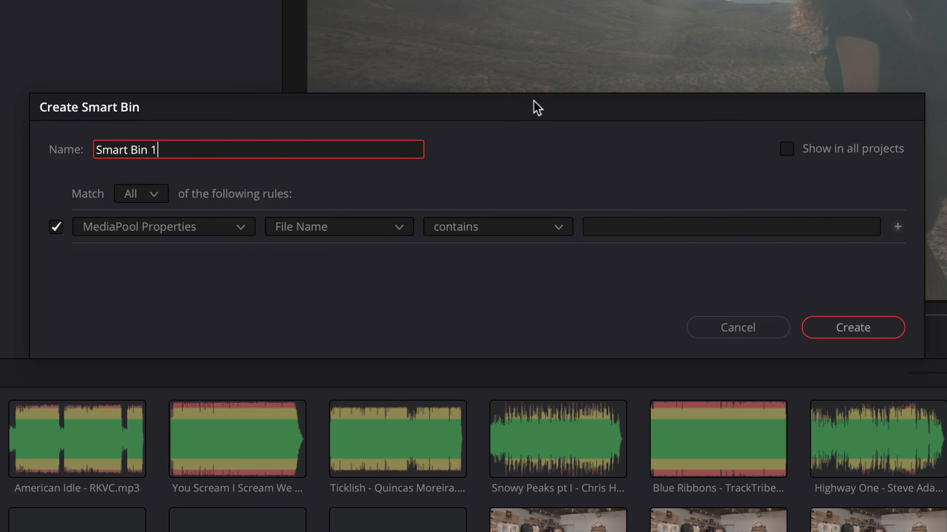
{"action": "triple_click", "coordinate": [395, 187]}
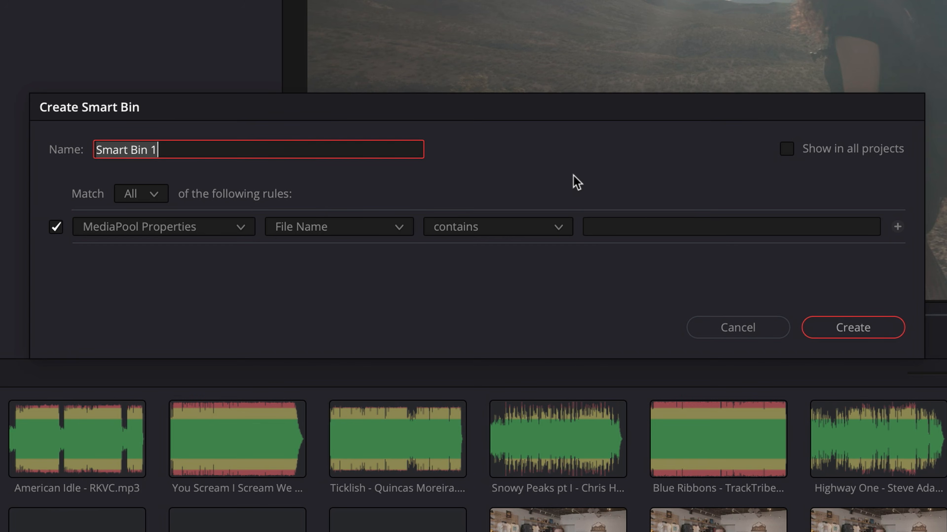
{"action": "type", "text": "Good Takes"}
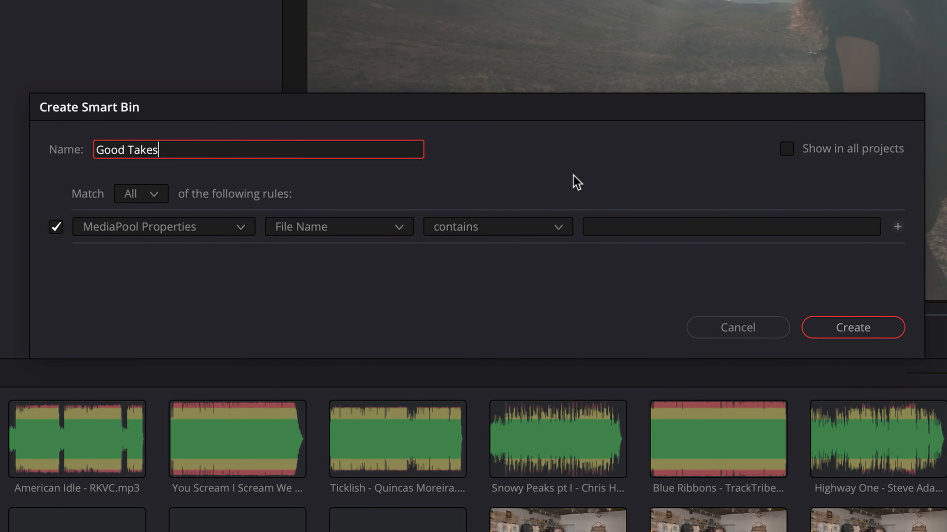
{"action": "left_click", "coordinate": [391, 229]}
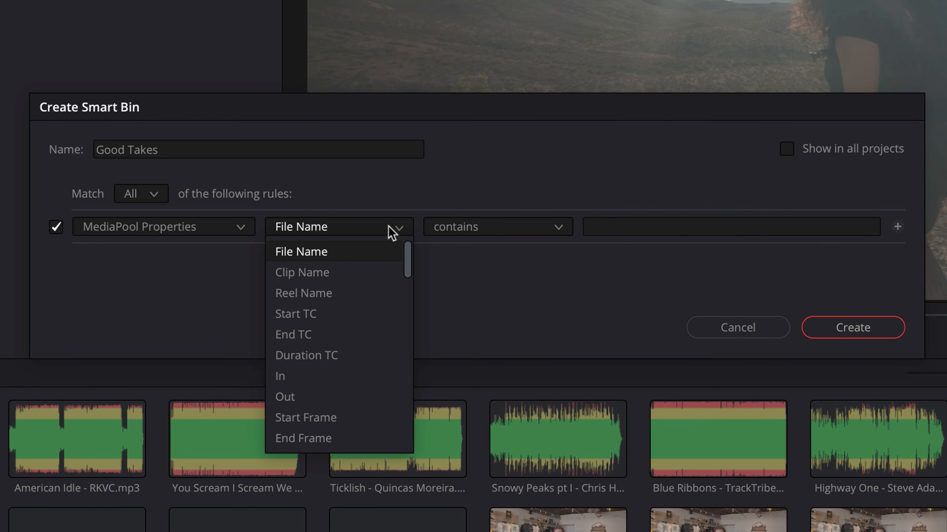
{"action": "scroll", "coordinate": [390, 235], "scroll_direction": "down", "scroll_amount": 10}
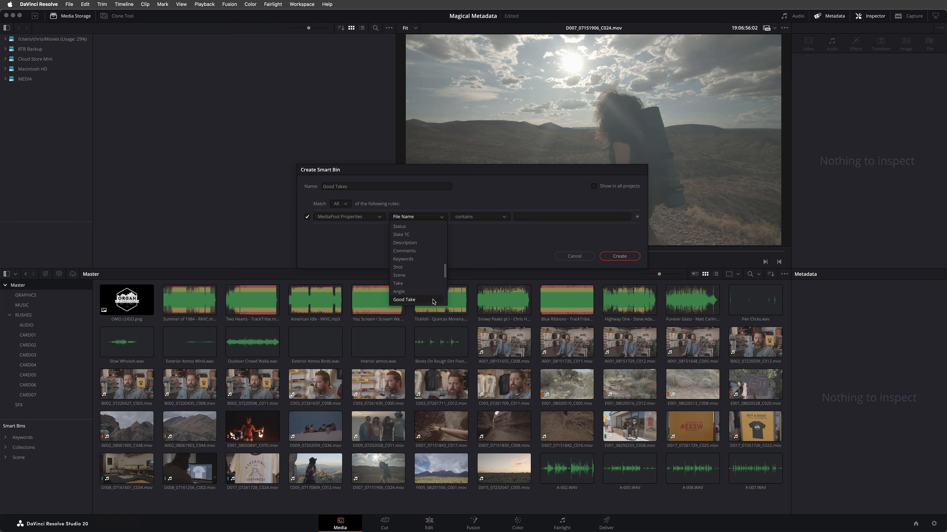
{"action": "left_click", "coordinate": [404, 300]}
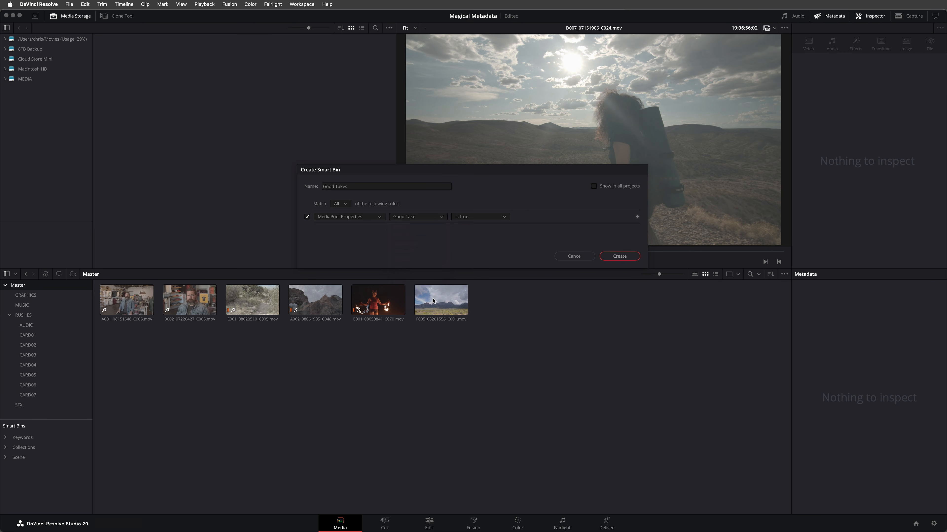
{"action": "left_click", "coordinate": [634, 257]}
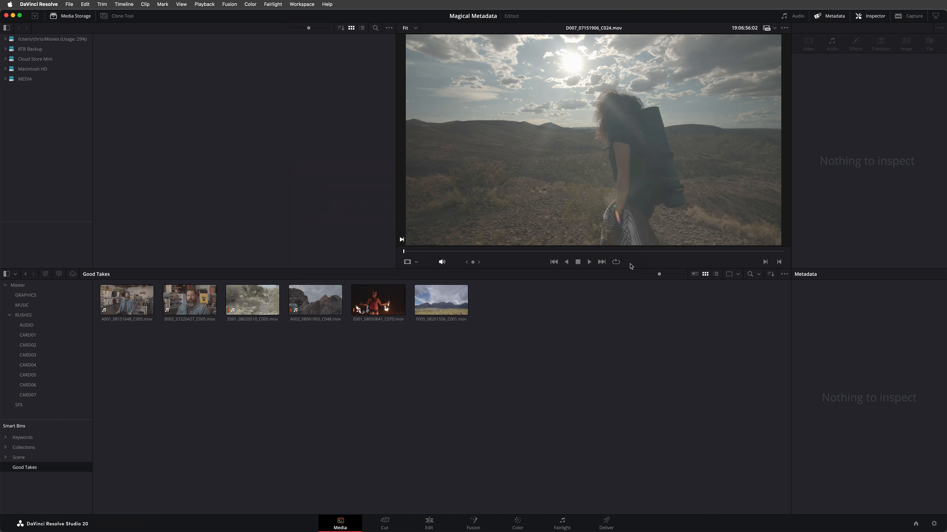
Mark the clip D009_07202028_C011.mov in the CARD05 bin as a Good Take and view the Good Takes smart bin.
{"action": "left_click", "coordinate": [27, 375]}
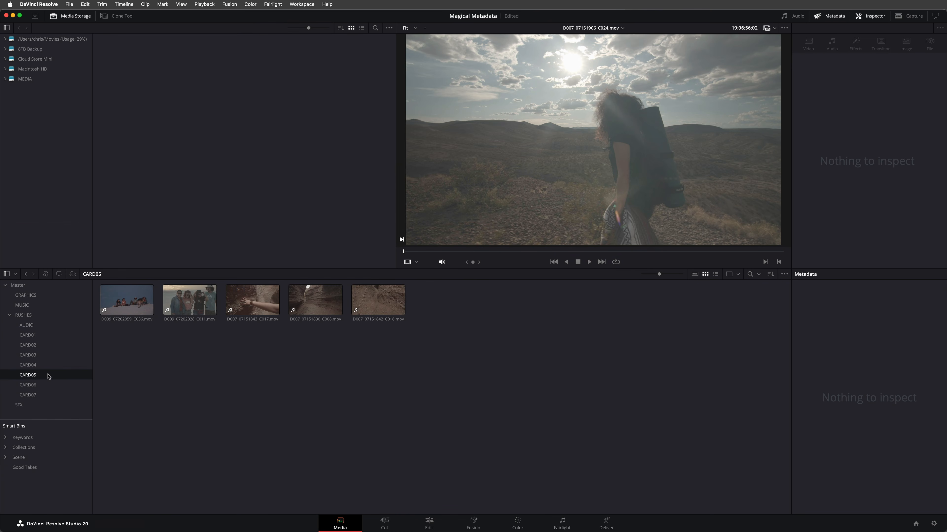
{"action": "left_click", "coordinate": [189, 301]}
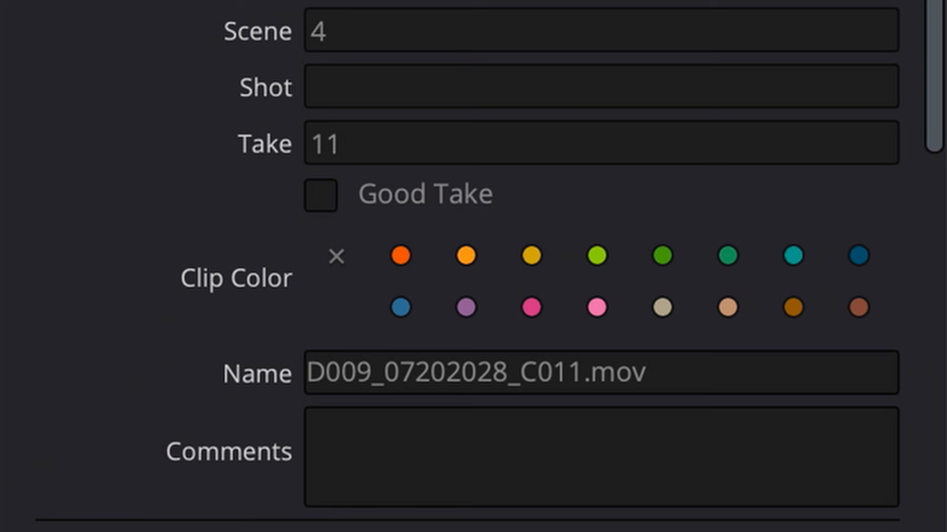
{"action": "left_click", "coordinate": [330, 196]}
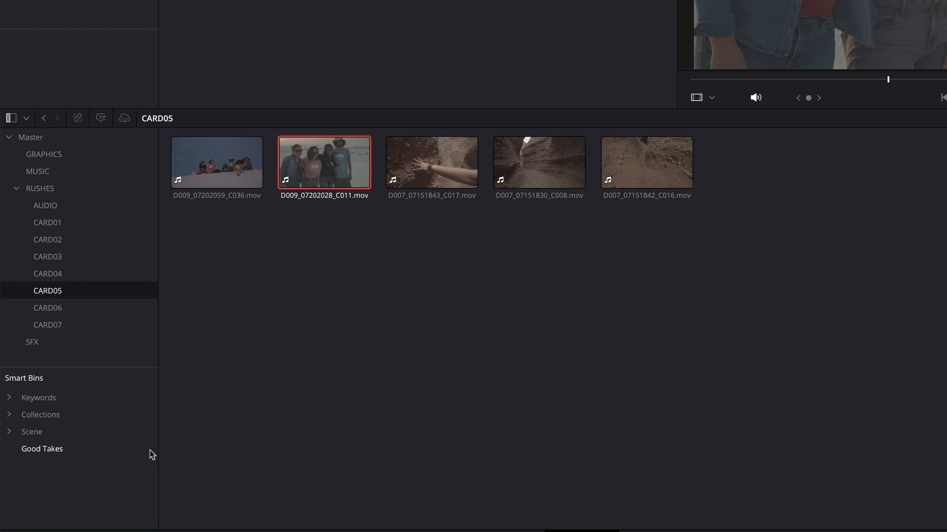
{"action": "left_click", "coordinate": [151, 451]}
Clear the Good Take mark from the clip D009_07202028_C011.mov in the Good Takes smart bin.
{"action": "left_click", "coordinate": [779, 188]}
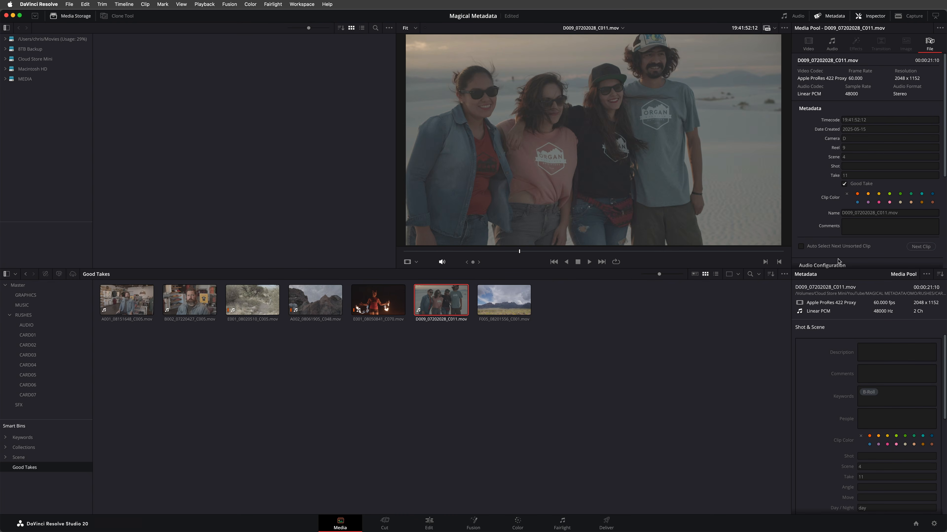
{"action": "left_click", "coordinate": [844, 184]}
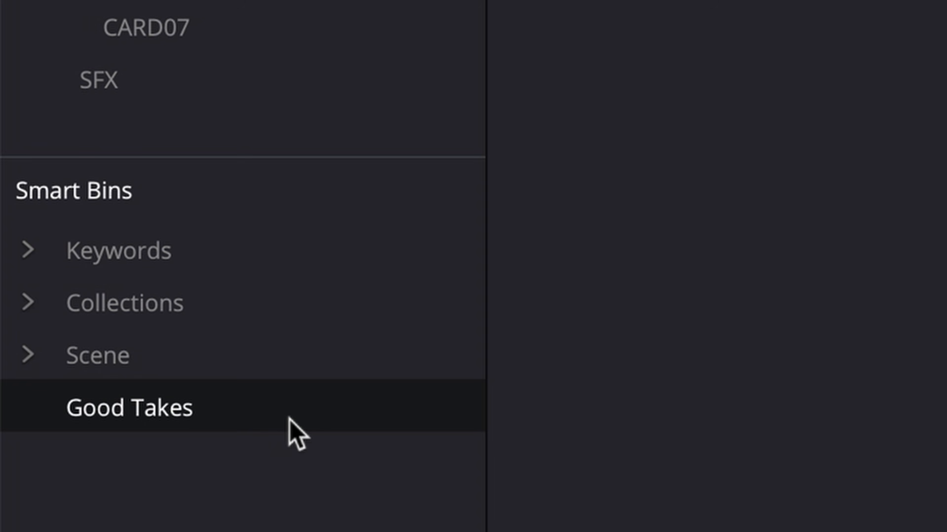
Open the Good Takes smart bin for editing and change its name to "Good Takes - Day".
{"action": "right_click", "coordinate": [55, 469]}
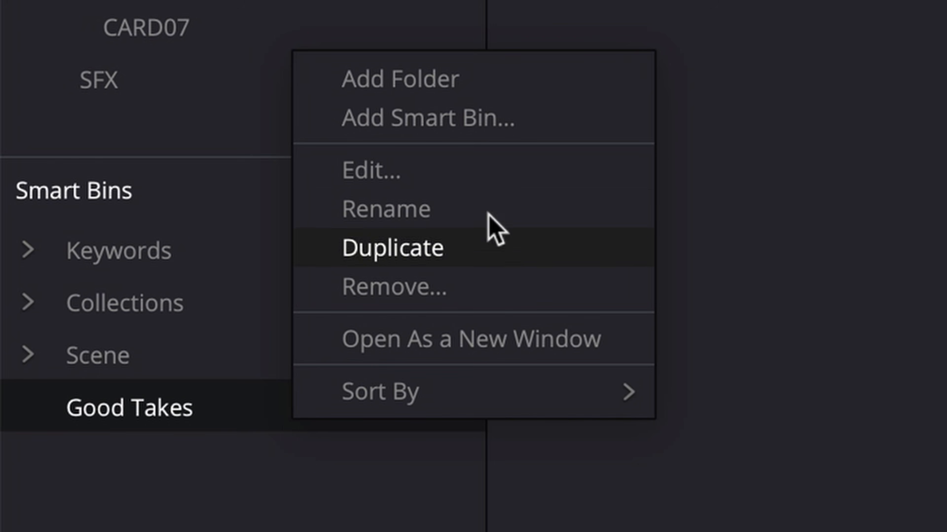
{"action": "left_click", "coordinate": [507, 176]}
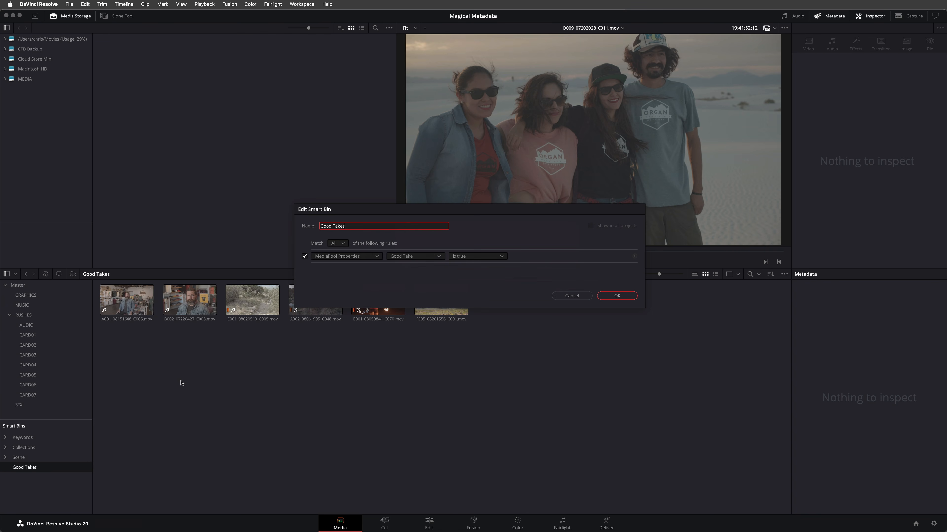
{"action": "left_click_drag", "start_coordinate": [461, 209], "coordinate": [462, 172]}
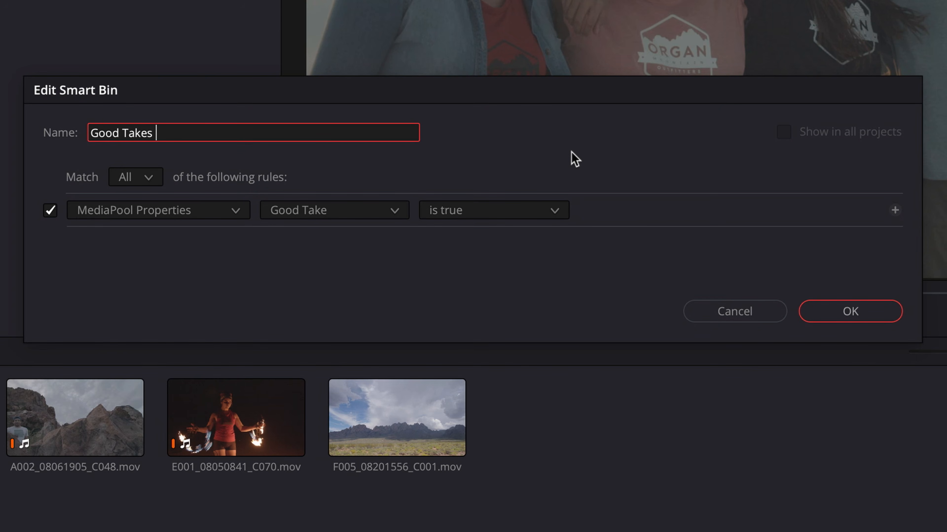
{"action": "type", "text": "Day"}
Add a second rule to the Good Takes - Day smart bin, Metadata - Shot & Scene Day / Night contains "day", and save it.
{"action": "left_click", "coordinate": [895, 211]}
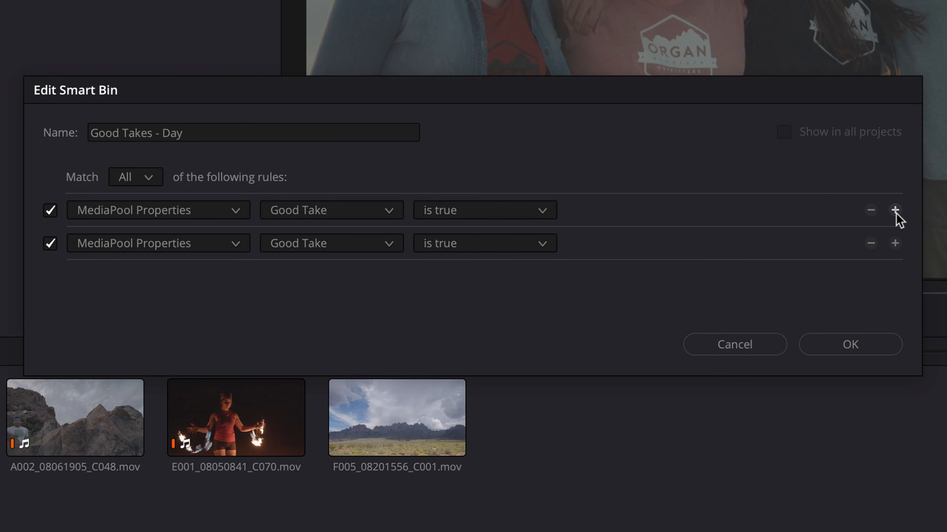
{"action": "left_click", "coordinate": [230, 243]}
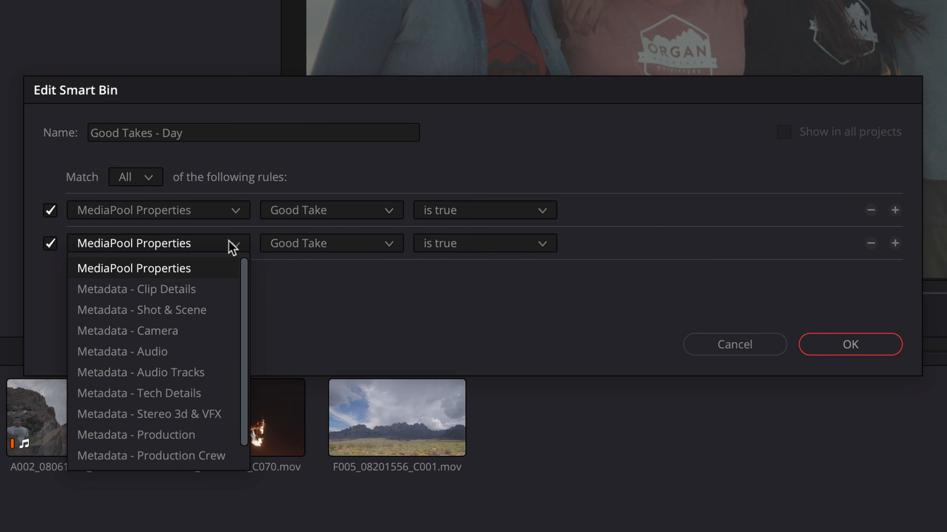
{"action": "left_click", "coordinate": [227, 310]}
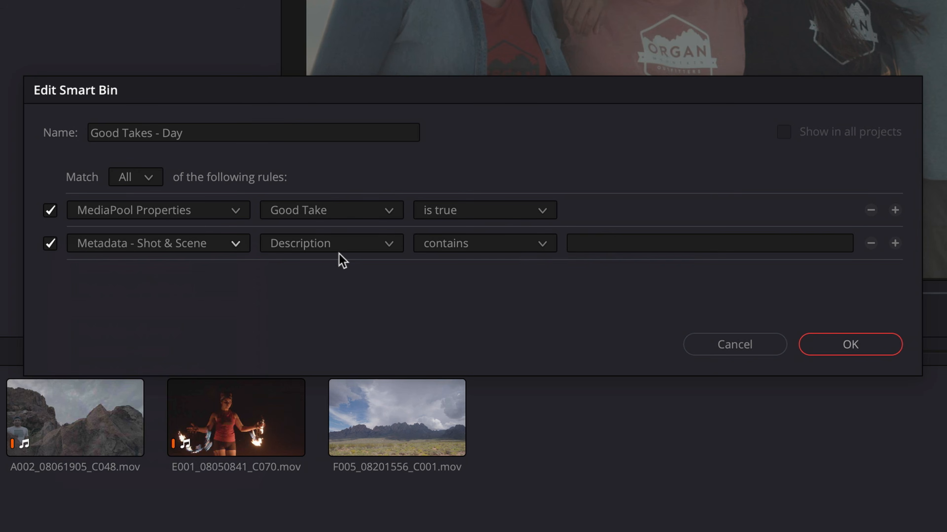
{"action": "left_click", "coordinate": [360, 245]}
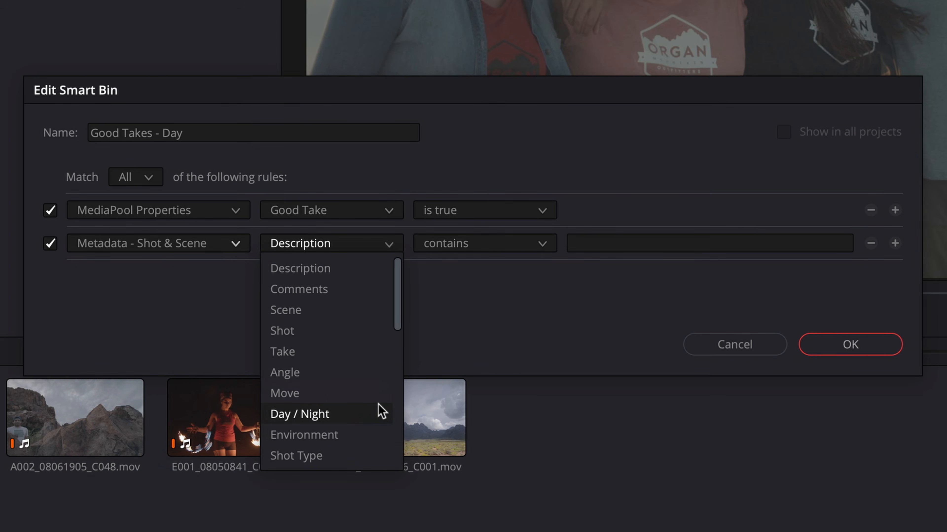
{"action": "left_click", "coordinate": [381, 413]}
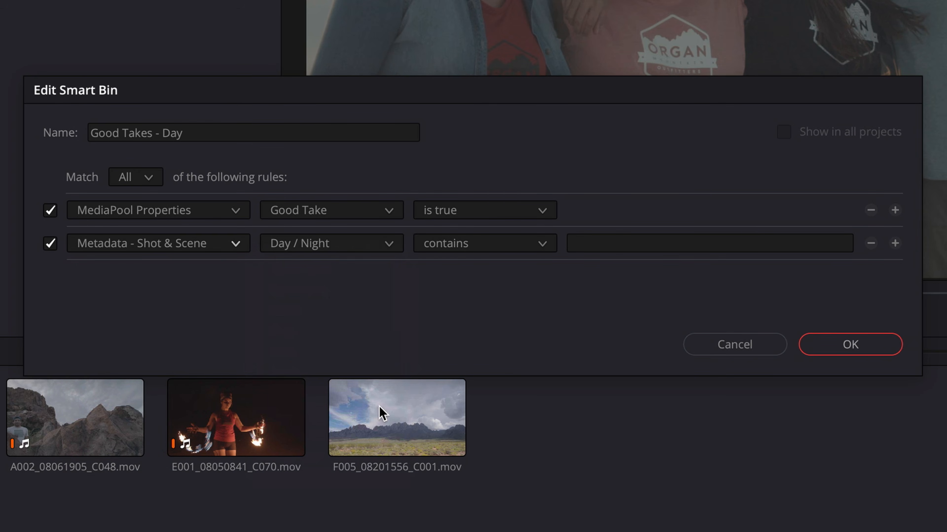
{"action": "left_click", "coordinate": [613, 236]}
{"action": "type", "text": "day"}
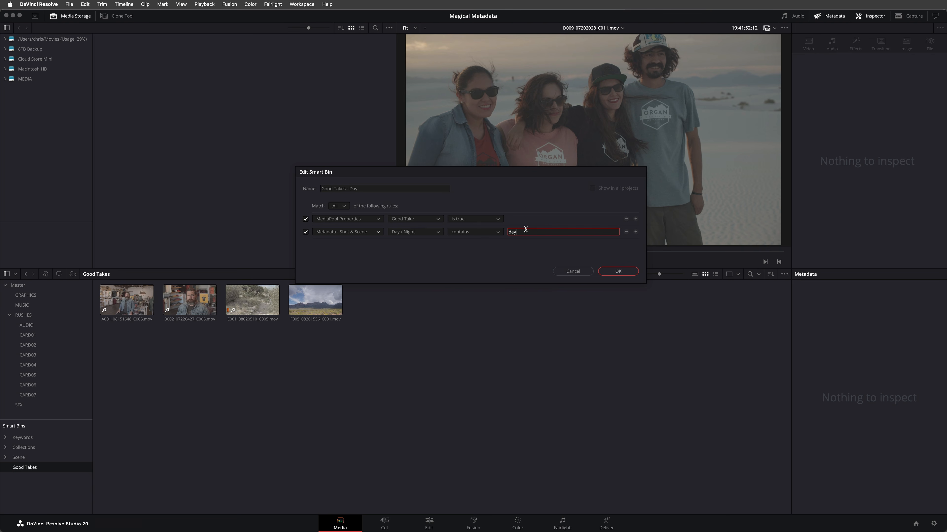
{"action": "left_click", "coordinate": [617, 271]}
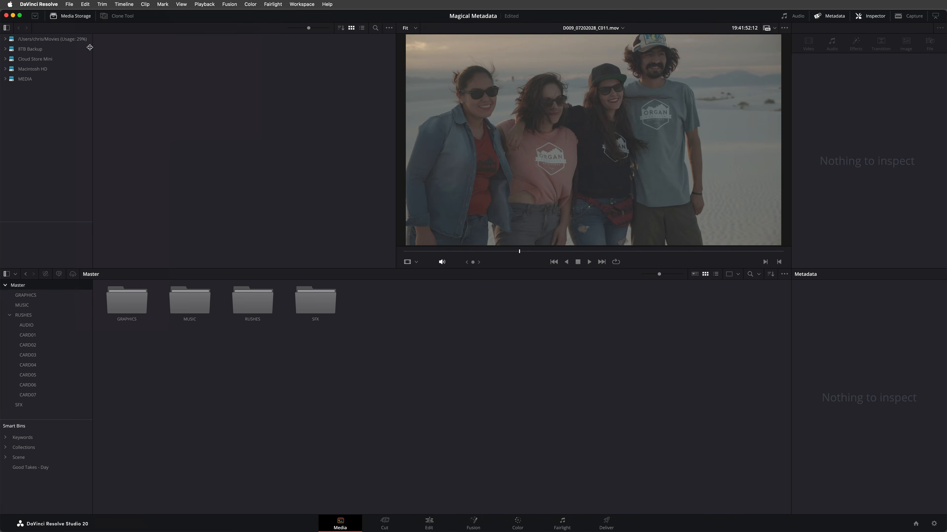
Start a new smart bin named "Good Takes Scene 2 & 3" with the MediaPool Properties rule Good Take is true.
{"action": "left_click", "coordinate": [69, 4]}
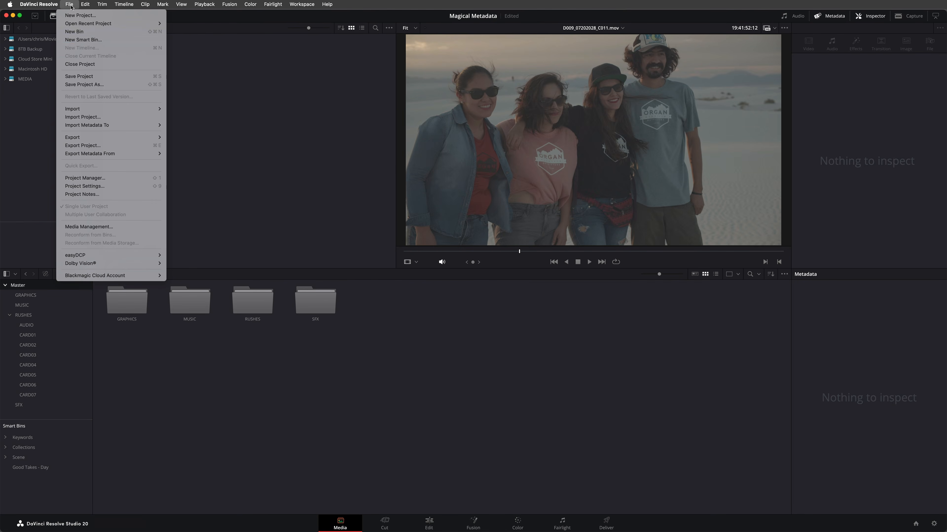
{"action": "left_click", "coordinate": [112, 39]}
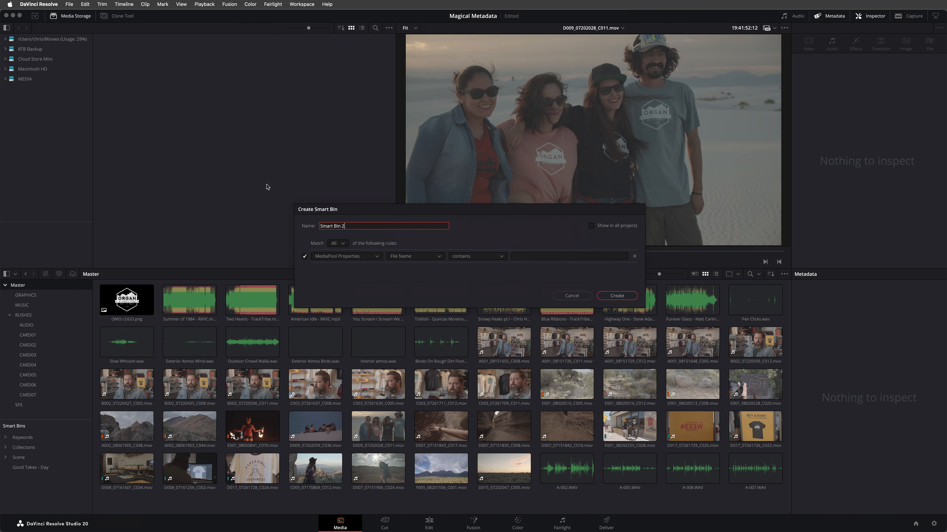
{"action": "left_click_drag", "start_coordinate": [410, 213], "coordinate": [410, 175]}
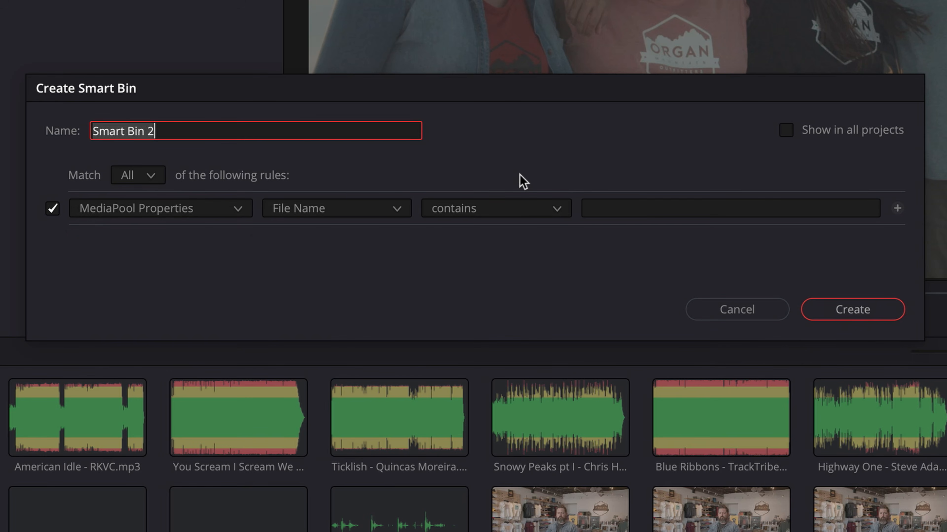
{"action": "type", "text": "Good Takes"}
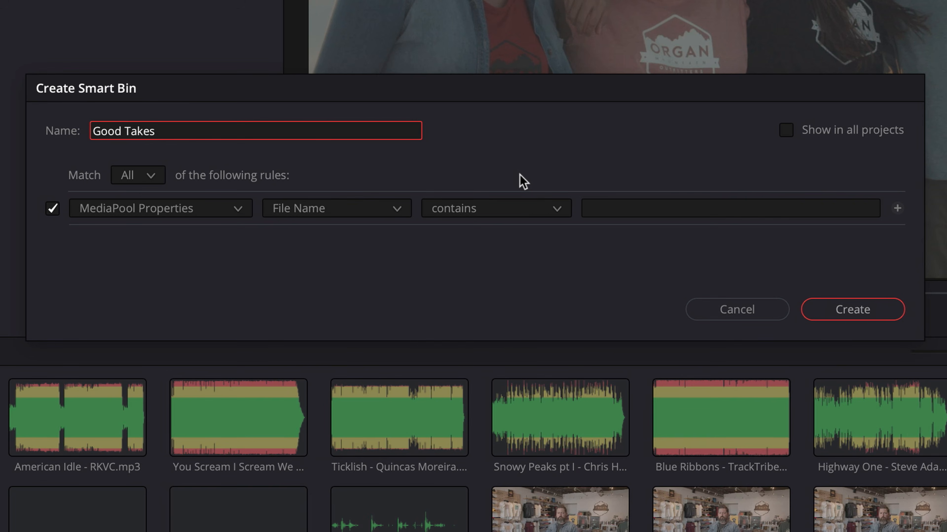
{"action": "type", "text": " Scene 2 & 3"}
{"action": "left_click", "coordinate": [393, 212]}
{"action": "scroll", "coordinate": [393, 369], "scroll_direction": "down", "scroll_amount": 10}
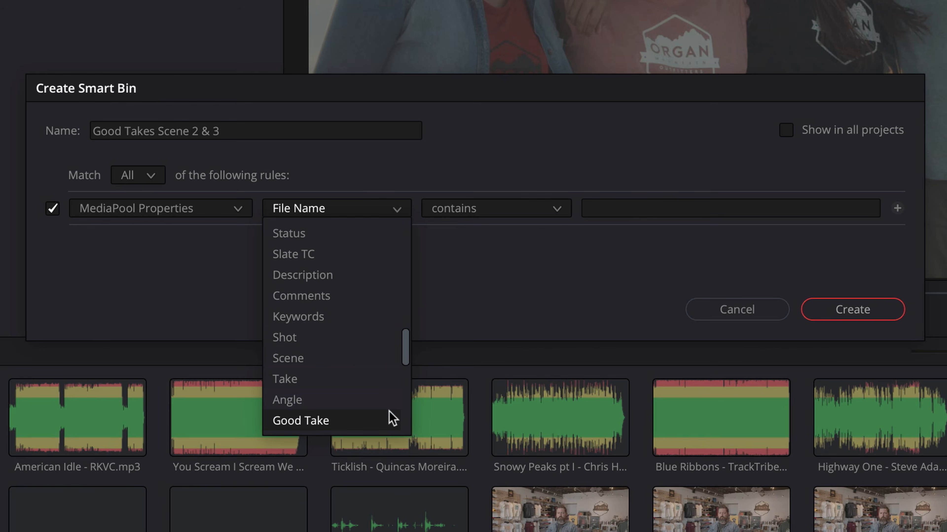
{"action": "left_click", "coordinate": [390, 418]}
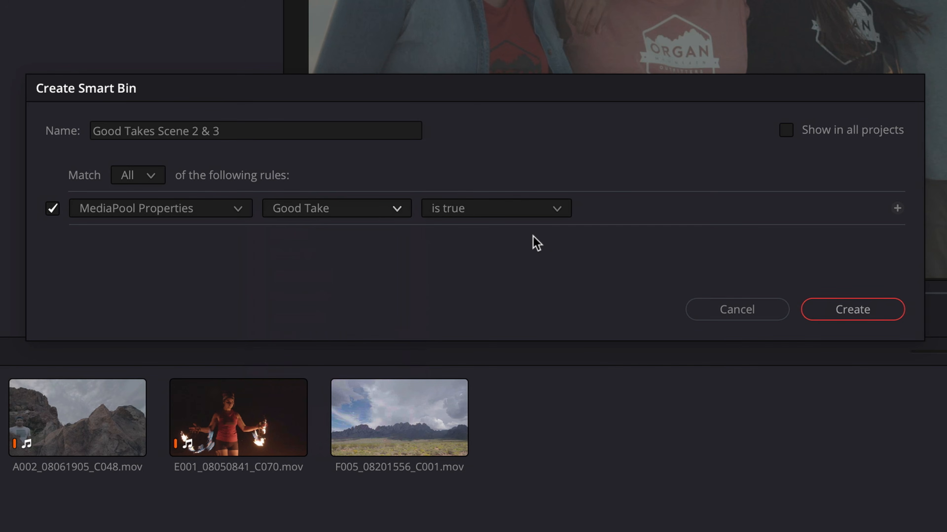
Add a nested rule group that matches Any, with the MediaPool Properties rule Scene contains 2.
{"action": "left_click", "coordinate": [896, 211], "text": "alt"}
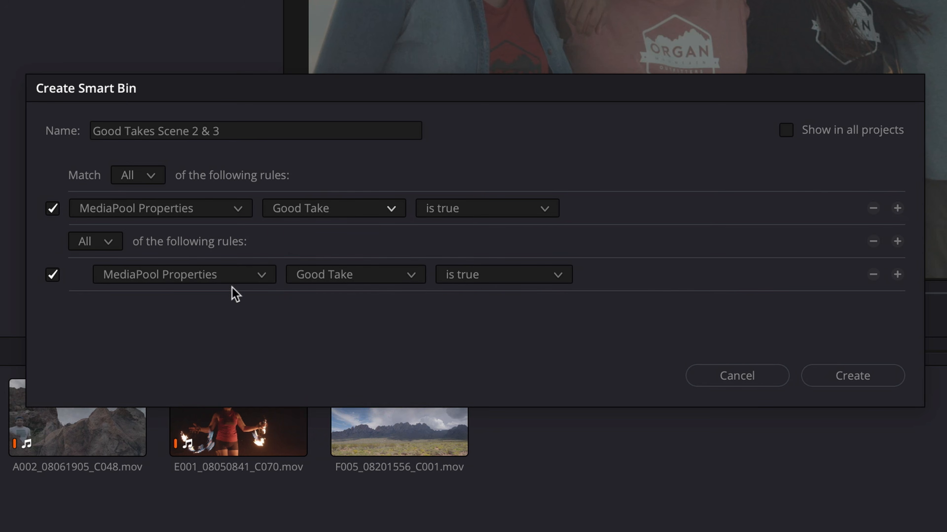
{"action": "left_click", "coordinate": [109, 243]}
{"action": "left_click", "coordinate": [115, 287]}
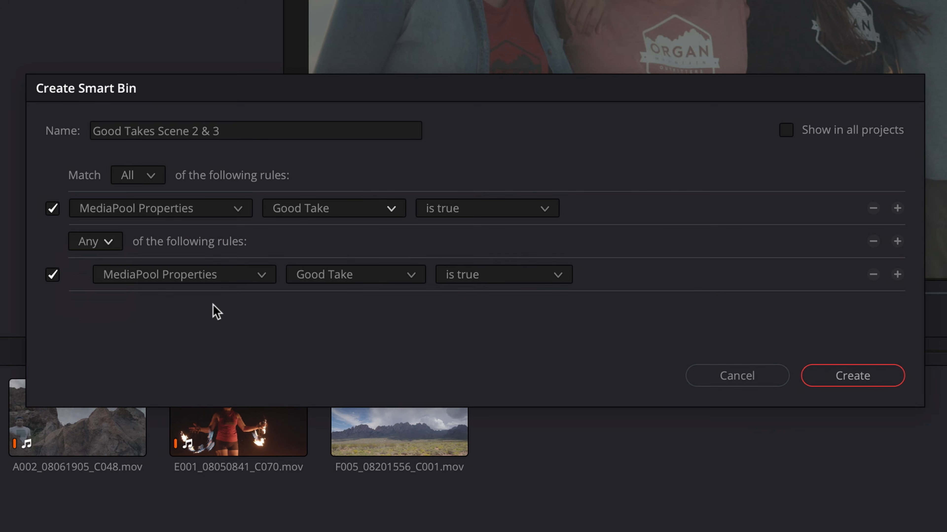
{"action": "left_click", "coordinate": [394, 278]}
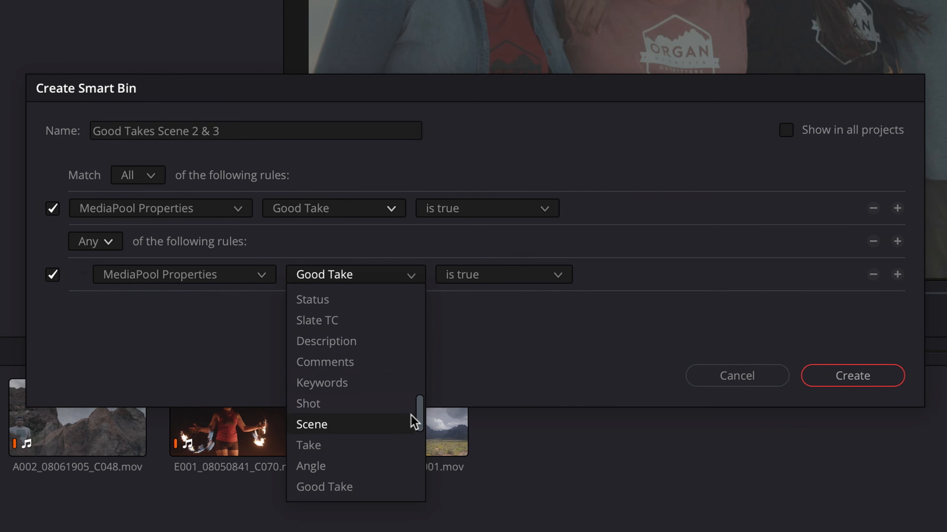
{"action": "left_click", "coordinate": [416, 423]}
{"action": "left_click", "coordinate": [600, 274]}
{"action": "type", "text": "2"}
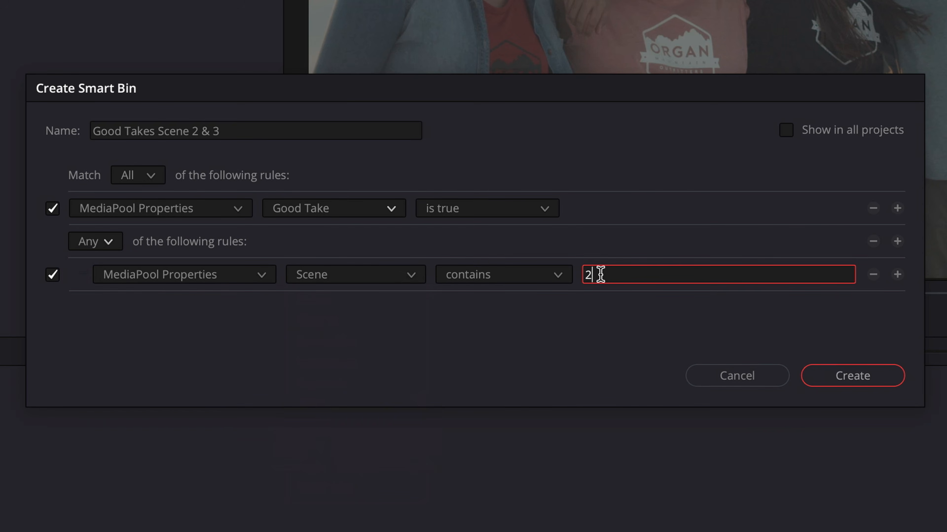
Add the rule Scene contains 3 to the nested Any group and create the smart bin.
{"action": "left_click", "coordinate": [897, 274]}
{"action": "left_click", "coordinate": [659, 306]}
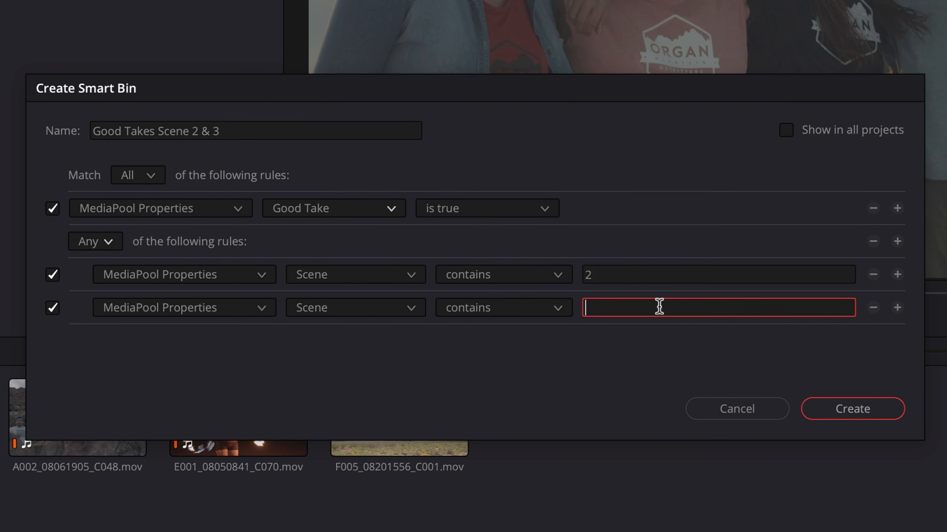
{"action": "type", "text": "3"}
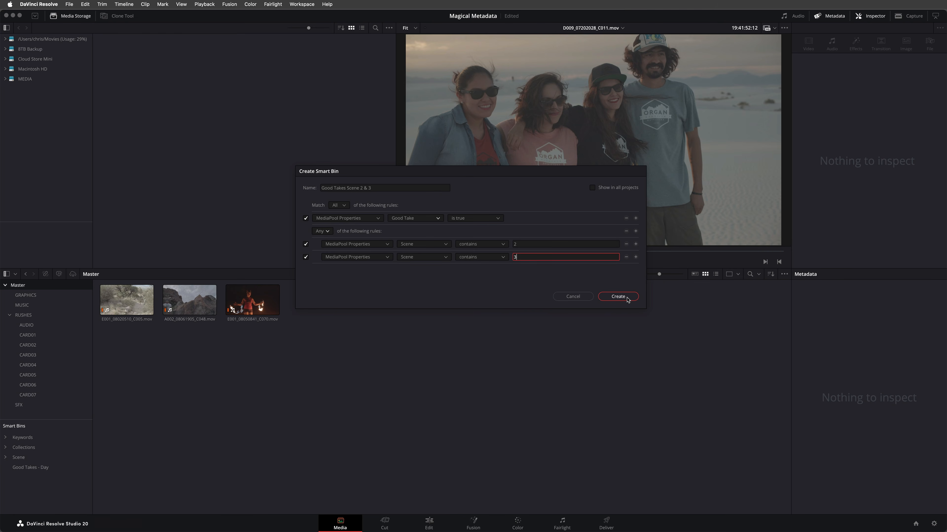
{"action": "left_click", "coordinate": [617, 296]}
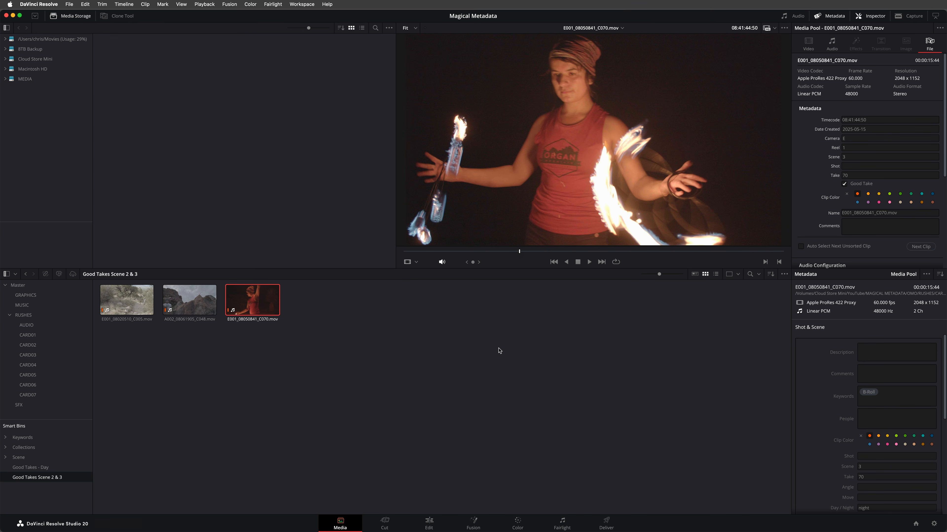
Create a metadata preset named "My Favourite Metadata" in the user preferences.
{"action": "key", "text": "super+comma"}
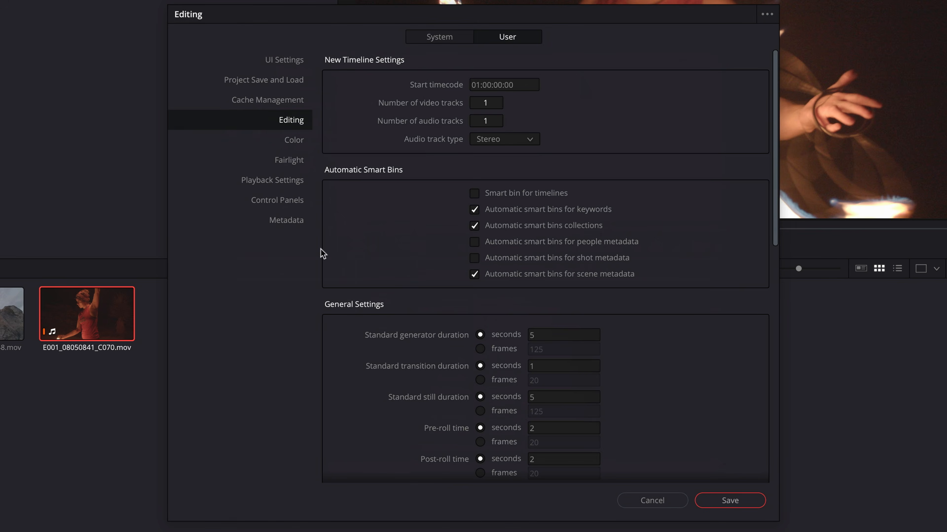
{"action": "left_click", "coordinate": [377, 247]}
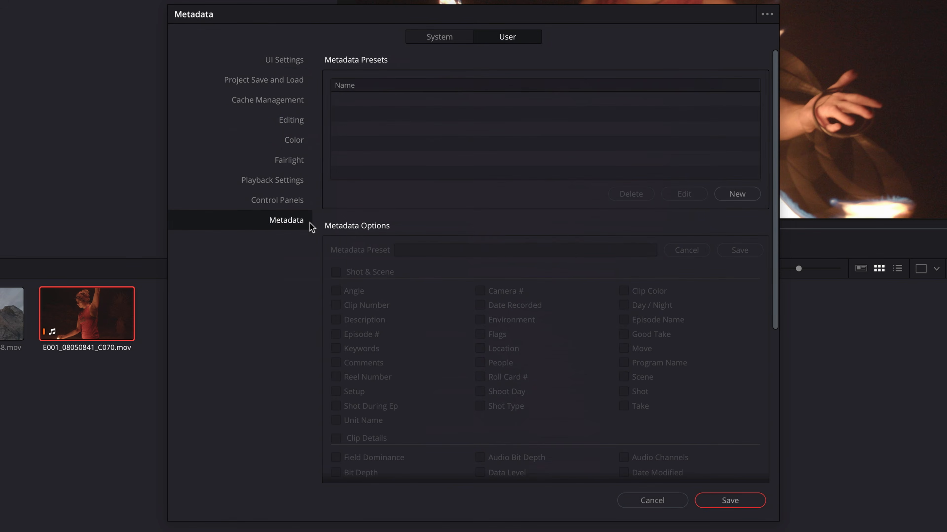
{"action": "left_click", "coordinate": [744, 195]}
{"action": "type", "text": "My Favourite Metadata"}
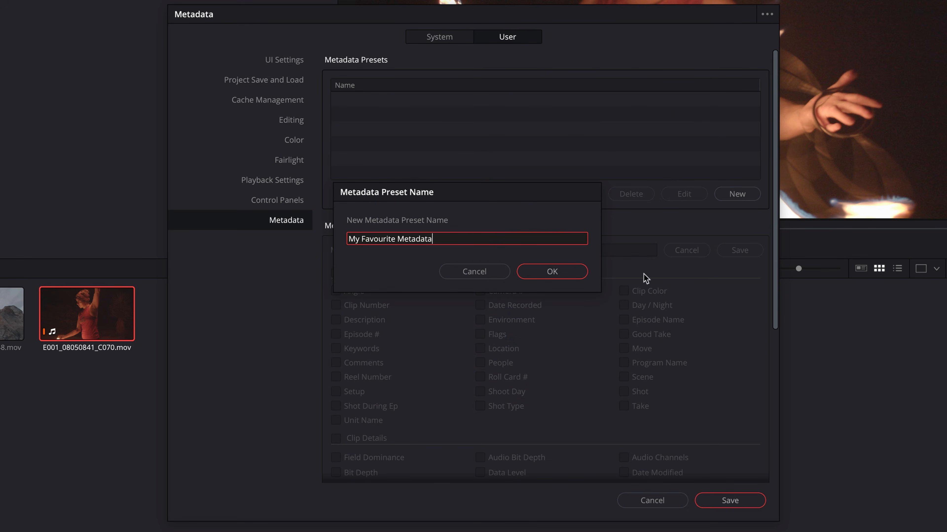
{"action": "left_click", "coordinate": [585, 274]}
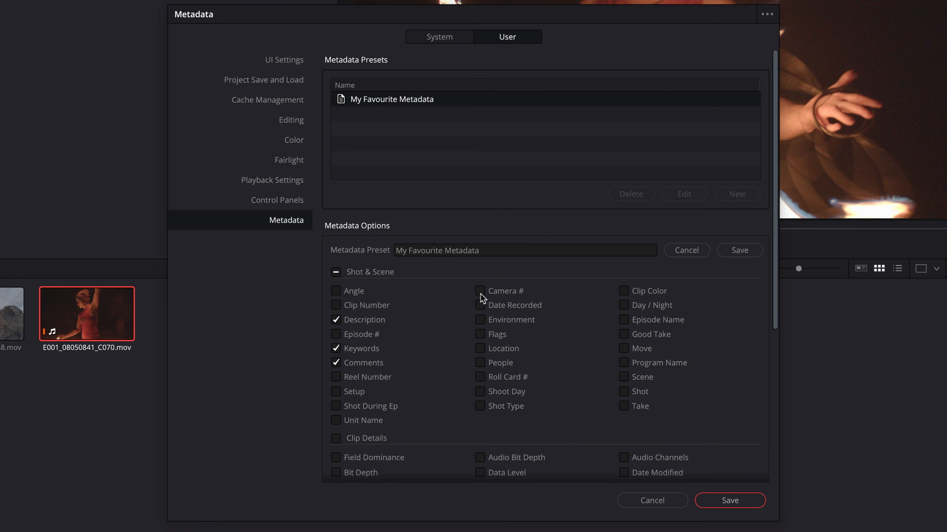
Include Description, Keywords, Comments, Camera #, Day / Night, Scene and Take in the preset, save it, and apply it to the clip metadata display.
{"action": "left_click", "coordinate": [624, 376]}
{"action": "left_click_drag", "start_coordinate": [775, 302], "coordinate": [767, 469]}
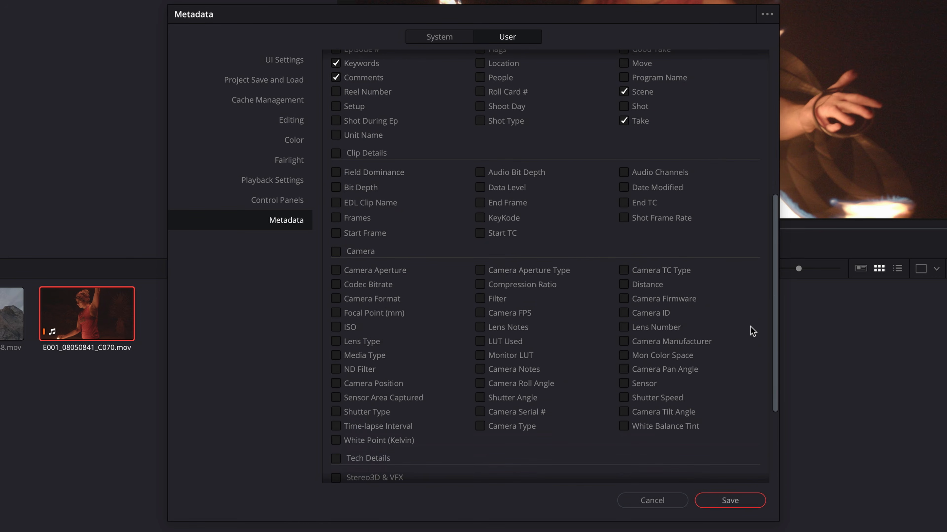
{"action": "left_click_drag", "start_coordinate": [775, 359], "coordinate": [780, 191]}
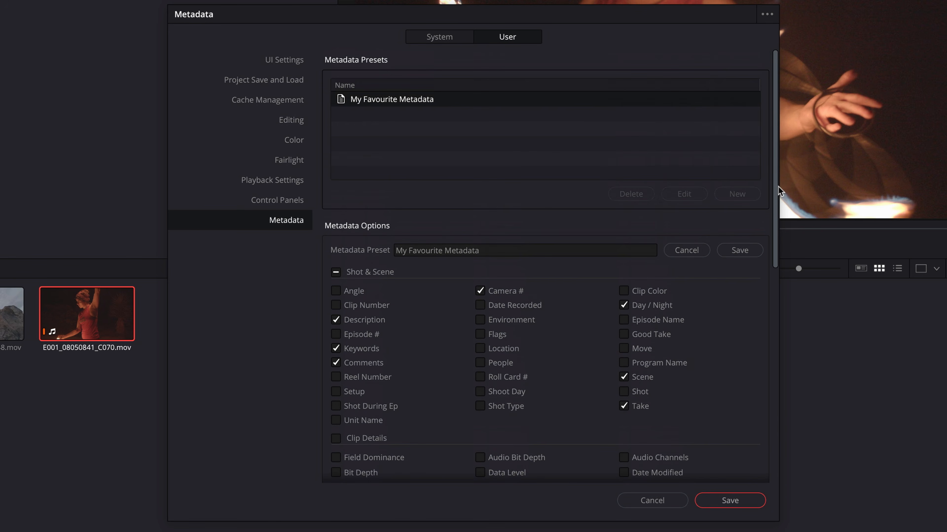
{"action": "left_click", "coordinate": [761, 255]}
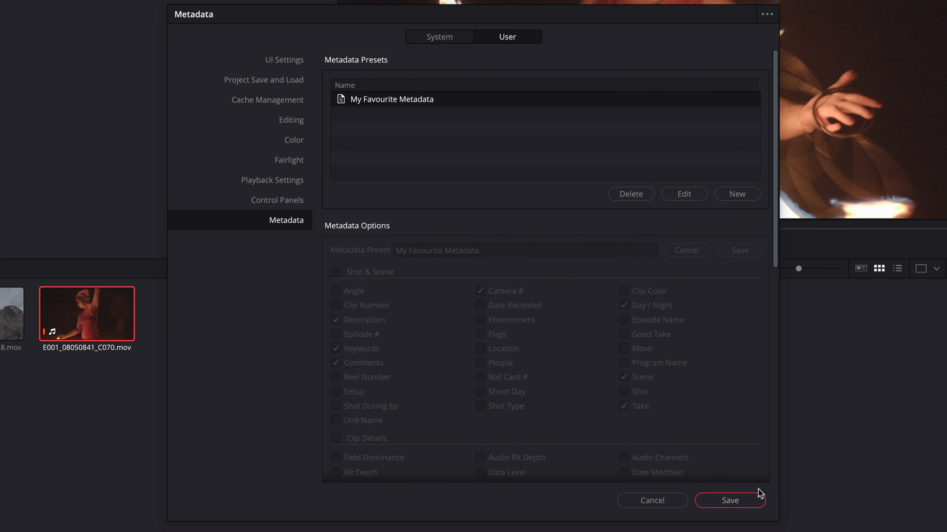
{"action": "left_click", "coordinate": [749, 500]}
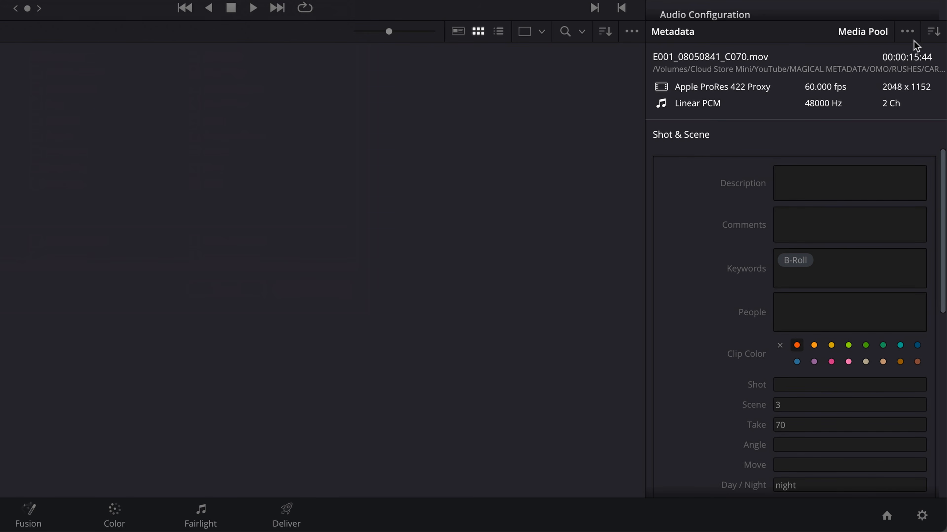
{"action": "left_click", "coordinate": [908, 32]}
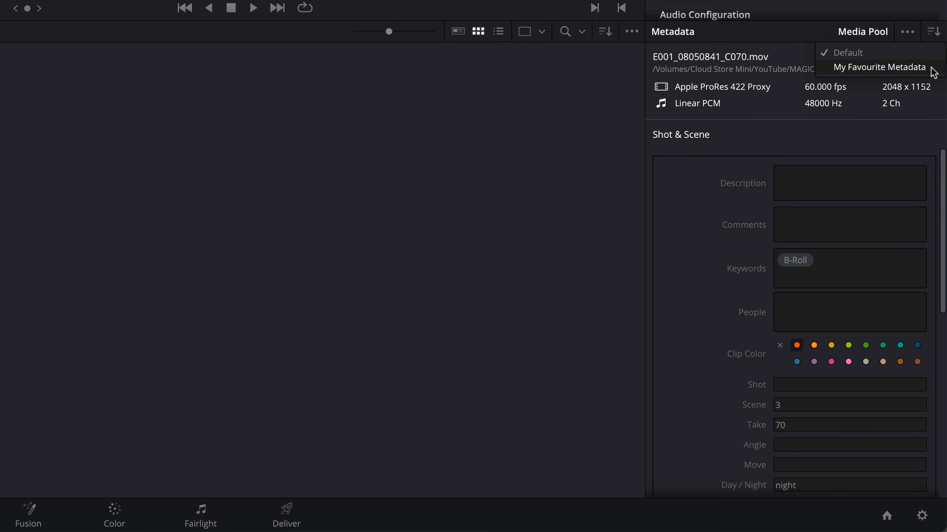
{"action": "left_click", "coordinate": [909, 67]}
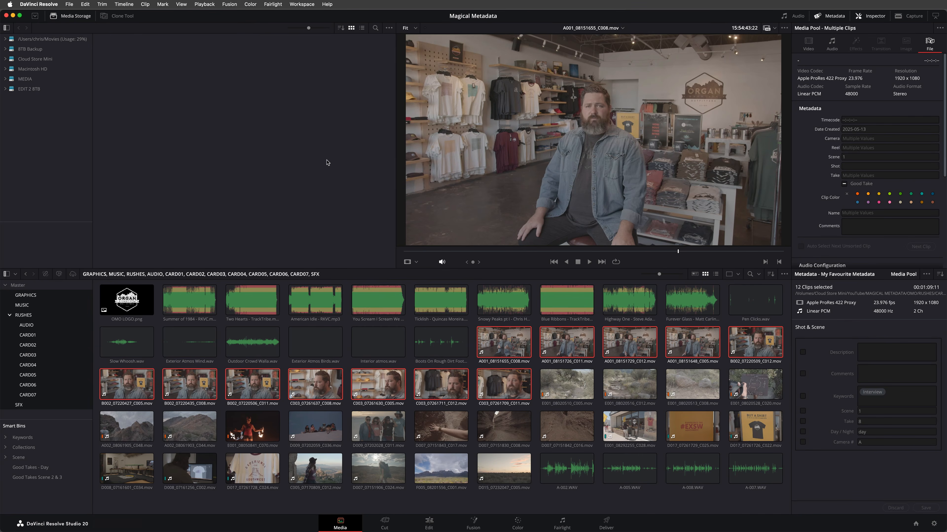
Export the metadata of the whole Media Pool as Magical Metadata Media Metadata.csv into the METADATA folder.
{"action": "left_click", "coordinate": [68, 5]}
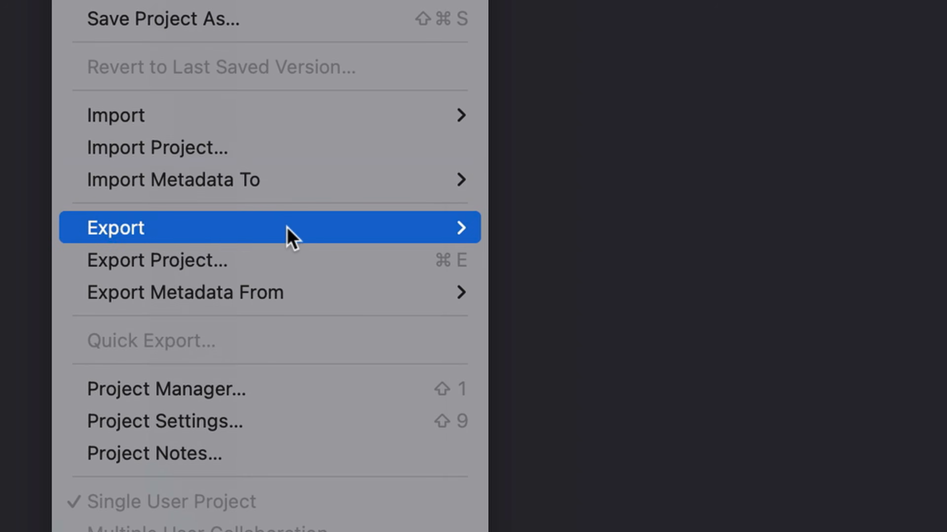
{"action": "mouse_move", "coordinate": [121, 154]}
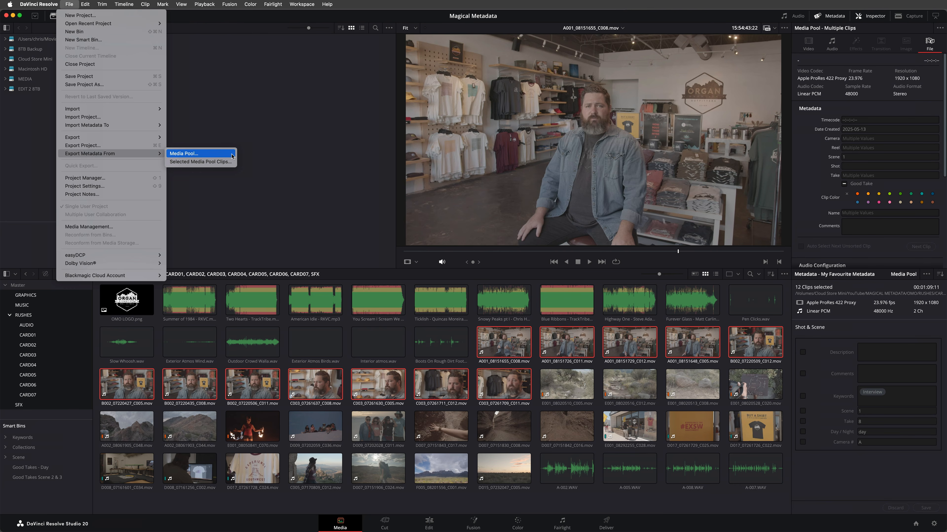
{"action": "left_click", "coordinate": [720, 294]}
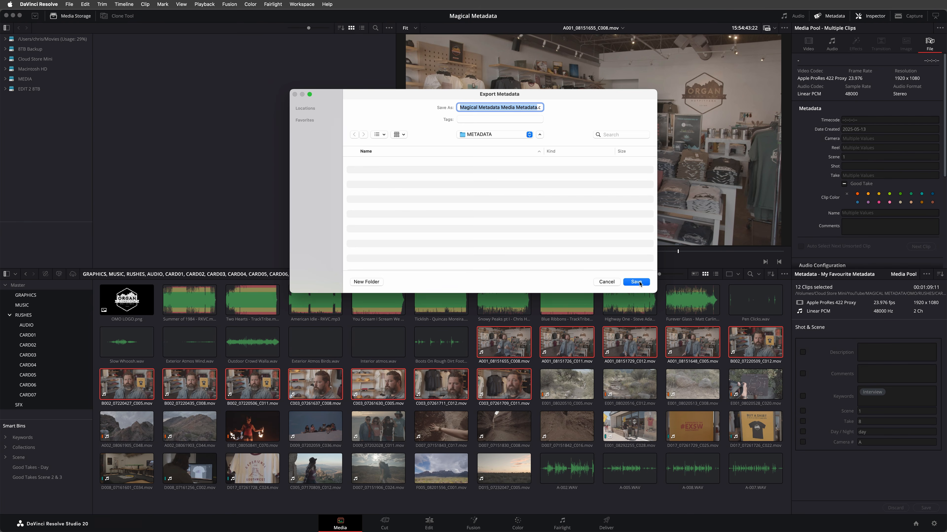
{"action": "left_click", "coordinate": [636, 282]}
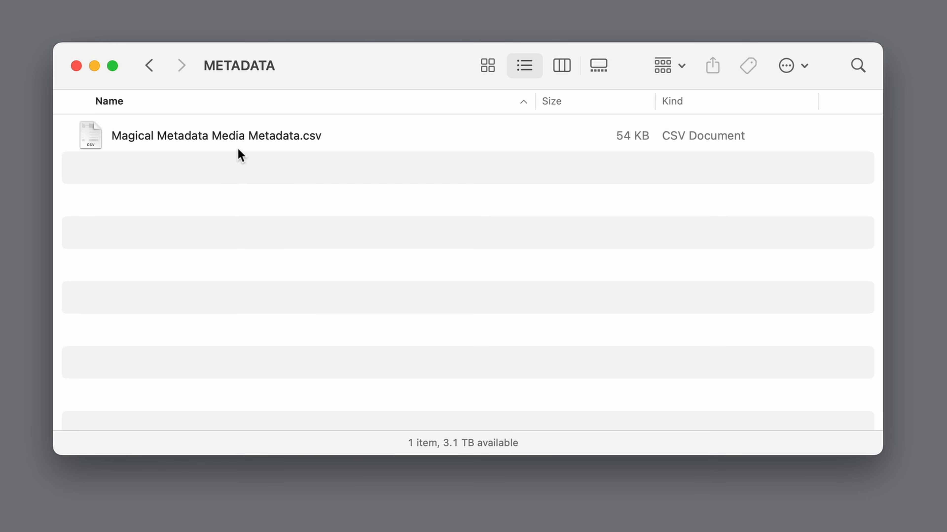
Open Magical Metadata Media Metadata.csv from the METADATA folder in Numbers.
{"action": "left_click", "coordinate": [241, 149]}
{"action": "right_click", "coordinate": [238, 149]}
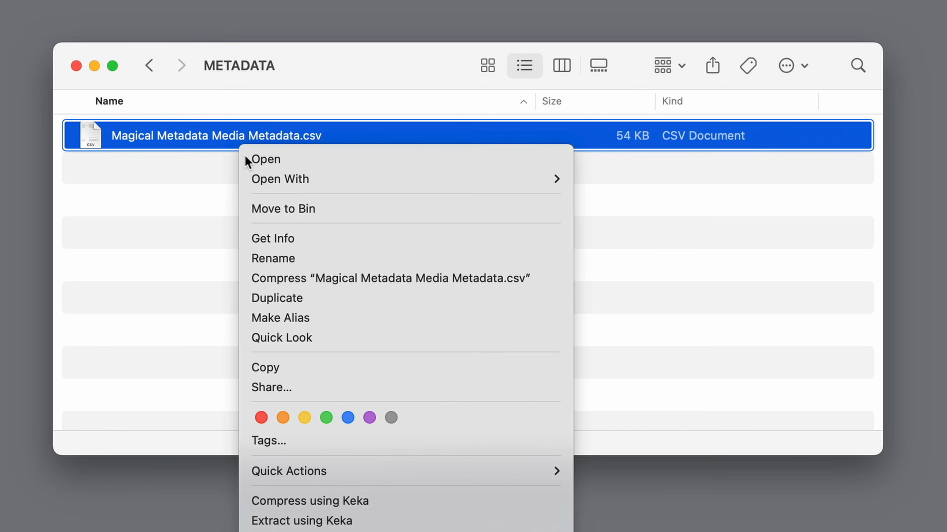
{"action": "mouse_move", "coordinate": [260, 173]}
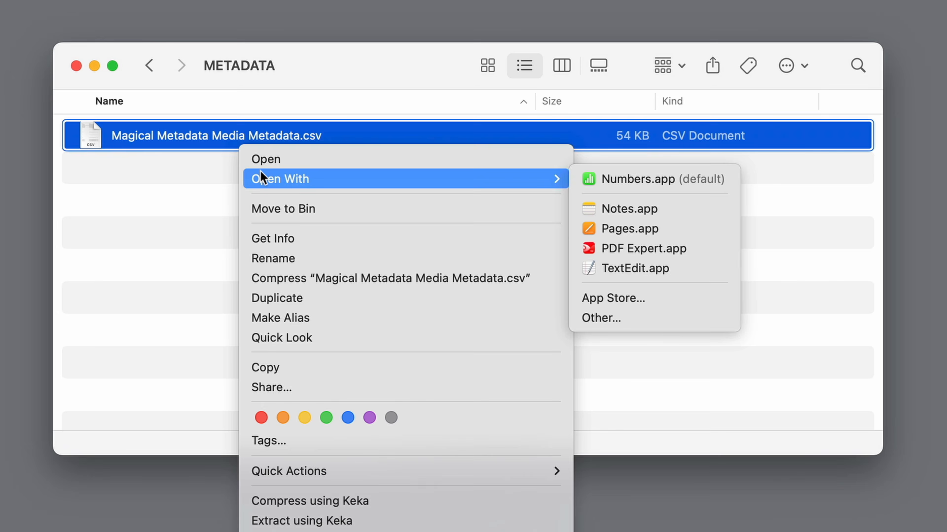
{"action": "left_click", "coordinate": [661, 179]}
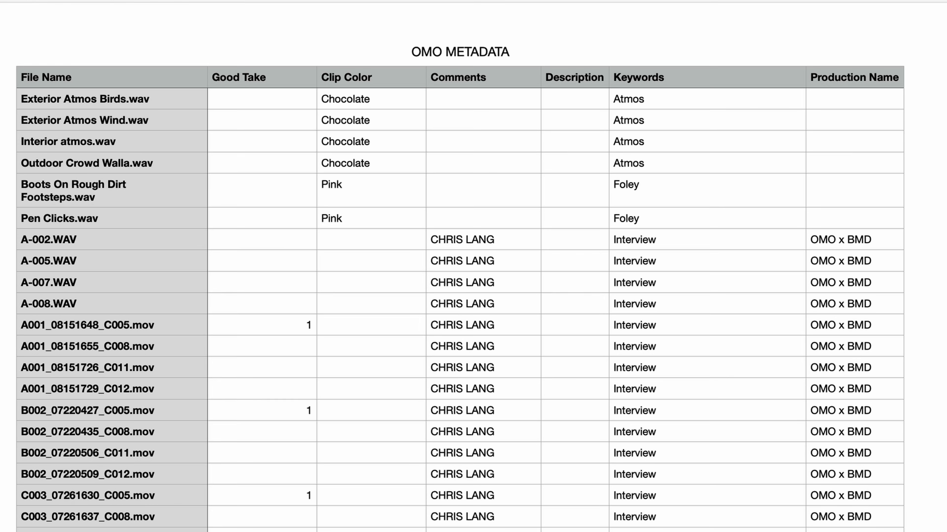
Review the rows of the OMO METADATA table and export the spreadsheet as OMO METADATA.csv into the METADATA folder.
{"action": "scroll", "coordinate": [460, 293], "scroll_direction": "down", "scroll_amount": 4}
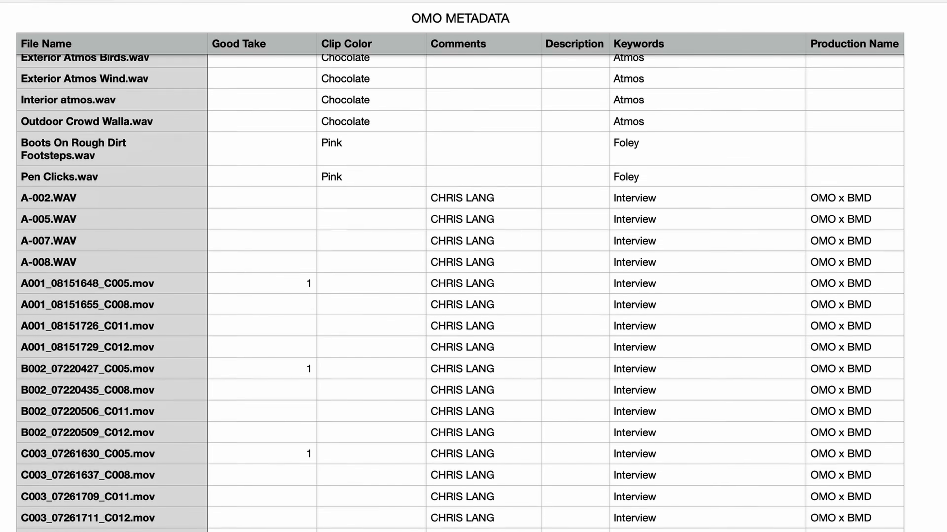
{"action": "scroll", "coordinate": [460, 296], "scroll_direction": "down", "scroll_amount": 10}
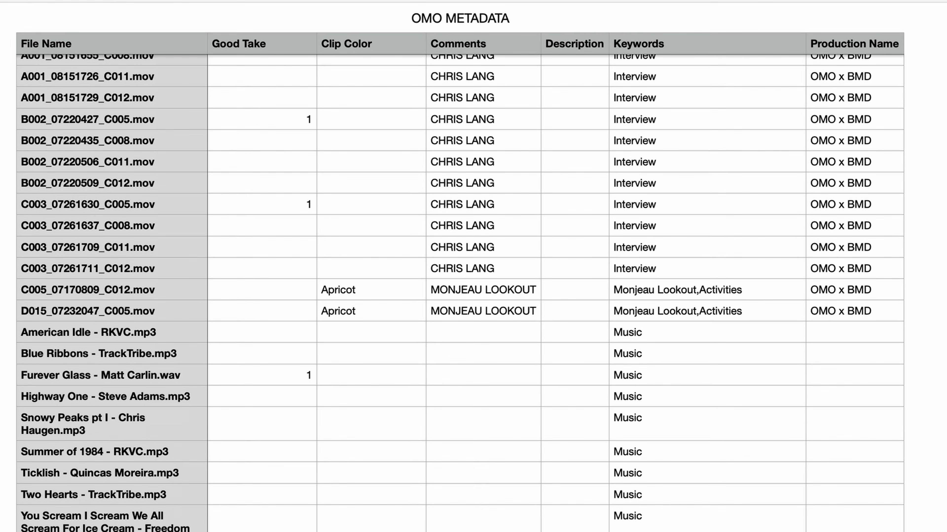
{"action": "scroll", "coordinate": [460, 294], "scroll_direction": "down", "scroll_amount": 7}
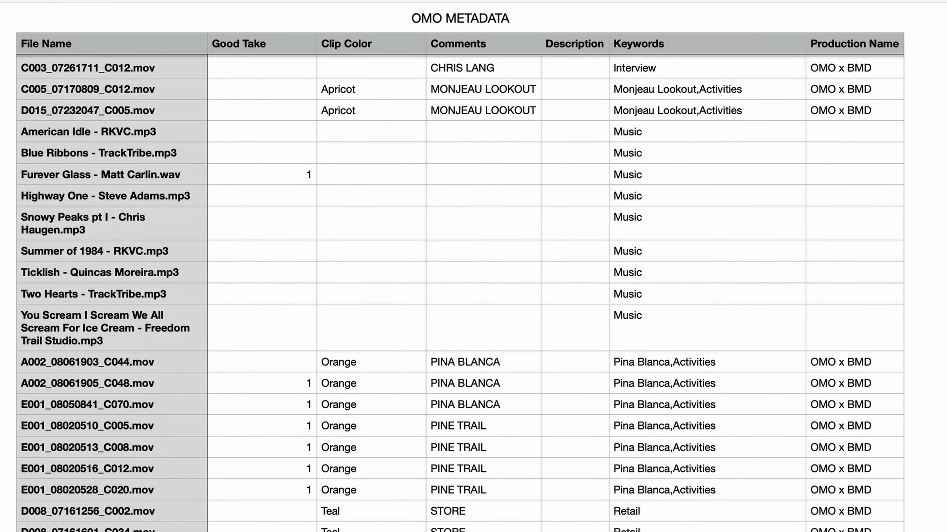
{"action": "scroll", "coordinate": [460, 293], "scroll_direction": "down", "scroll_amount": 2}
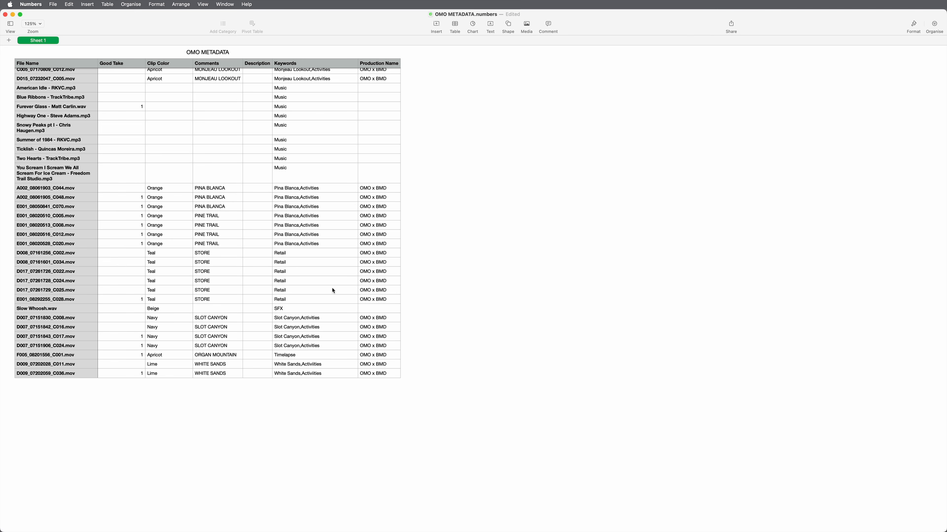
{"action": "left_click", "coordinate": [53, 4]}
{"action": "mouse_move", "coordinate": [70, 117]}
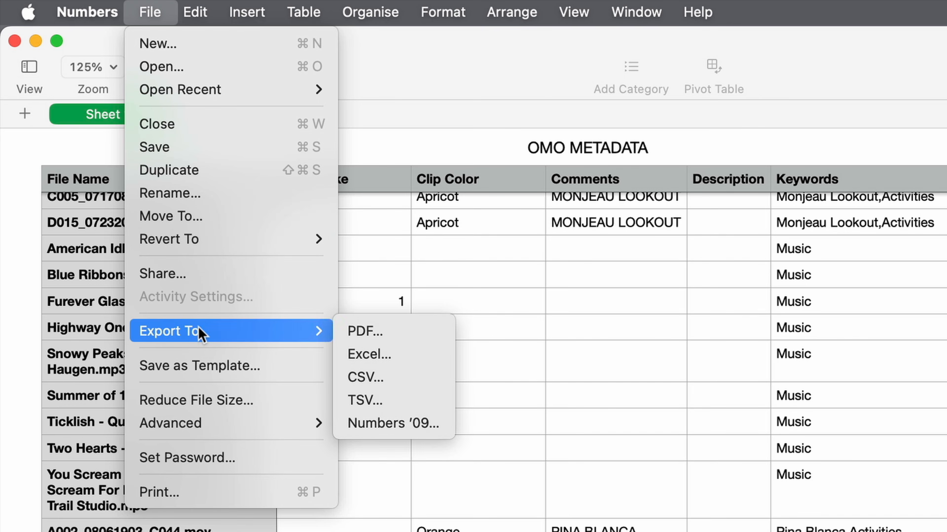
{"action": "left_click", "coordinate": [412, 375]}
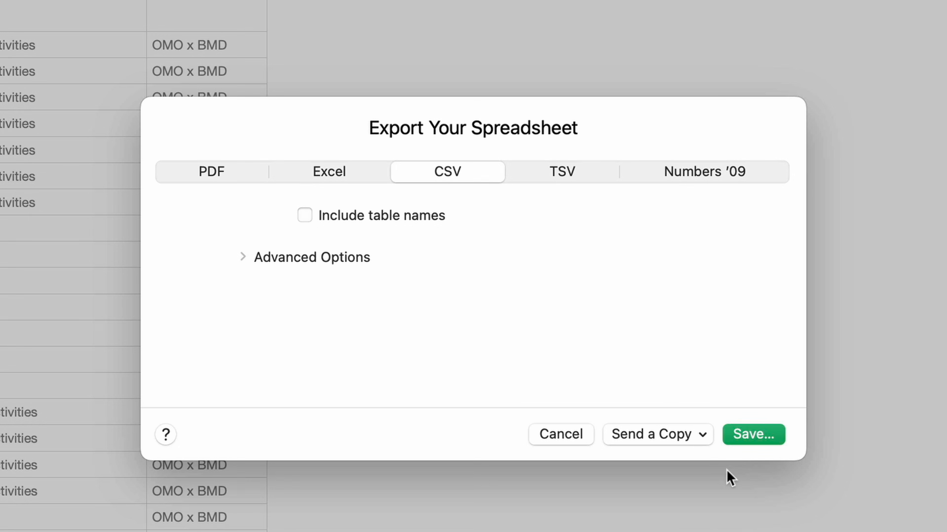
{"action": "left_click", "coordinate": [767, 441]}
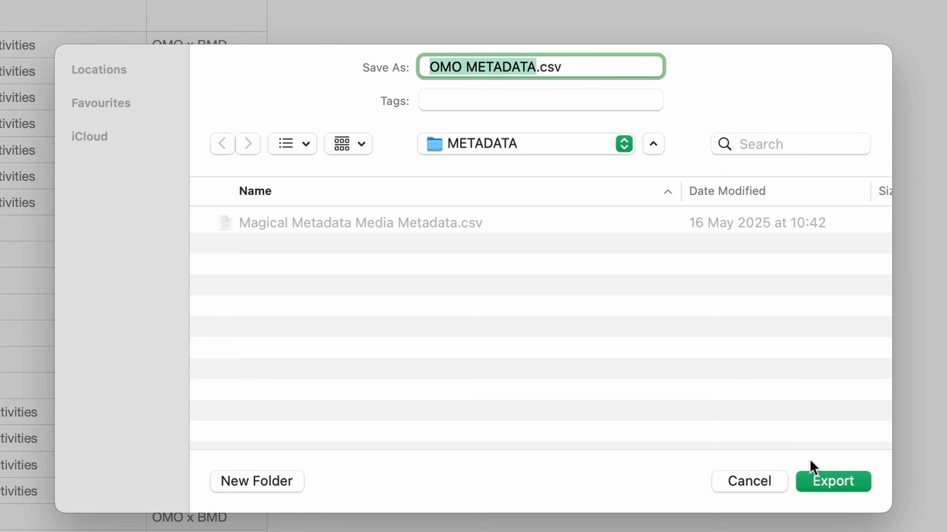
{"action": "left_click", "coordinate": [853, 483]}
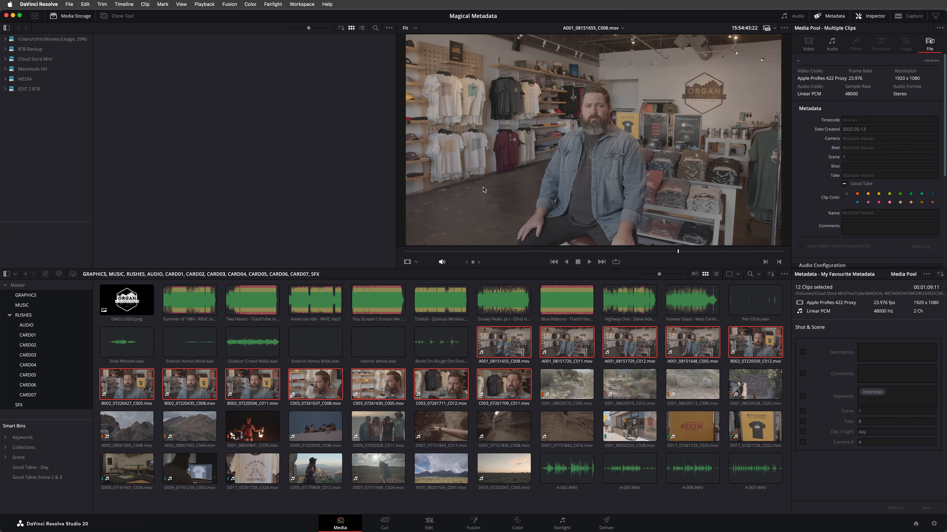
In DaVinci Resolve, import OMO METADATA.csv to the Media Pool, matching by filename and updating only metadata items with entries in the source file.
{"action": "left_click", "coordinate": [72, 4]}
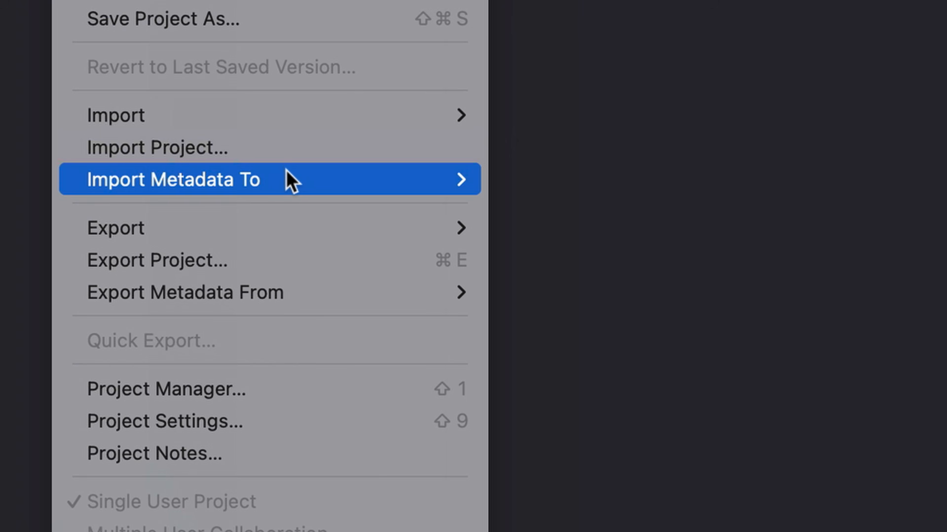
{"action": "mouse_move", "coordinate": [444, 179]}
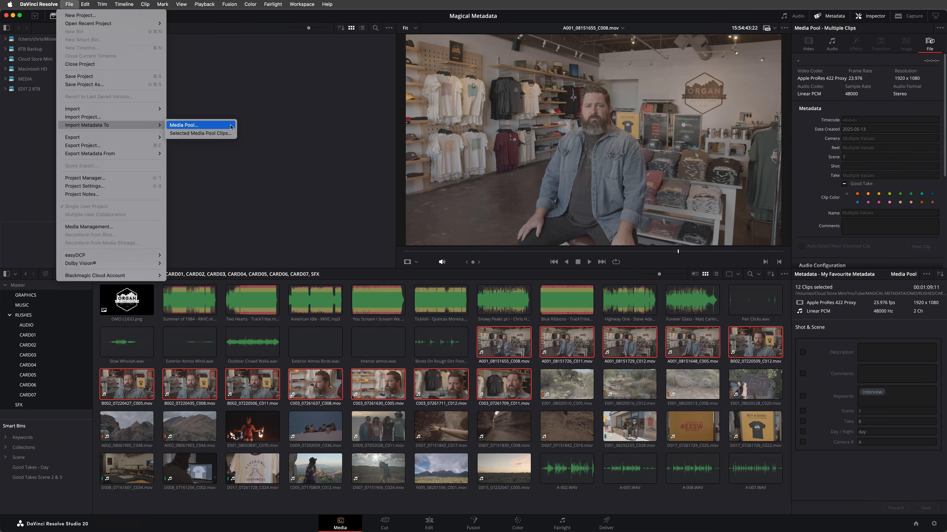
{"action": "left_click", "coordinate": [707, 179]}
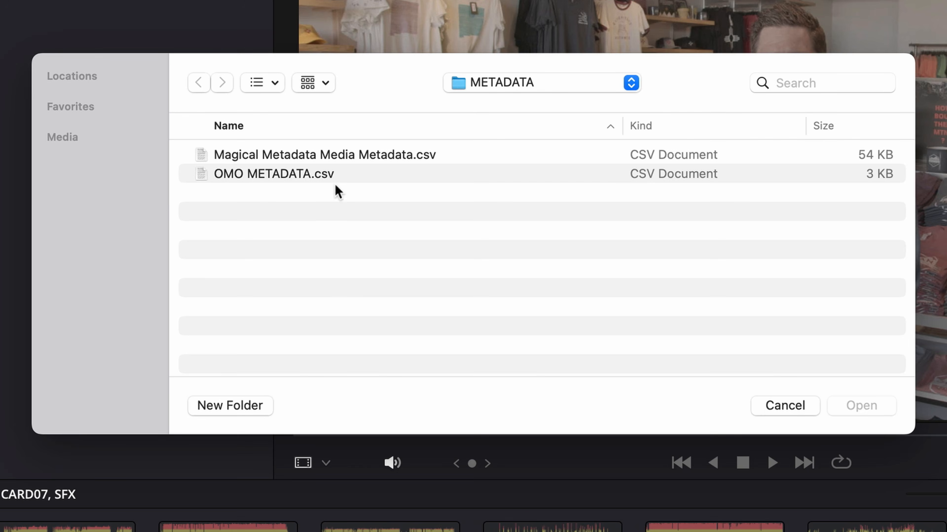
{"action": "left_click", "coordinate": [427, 152]}
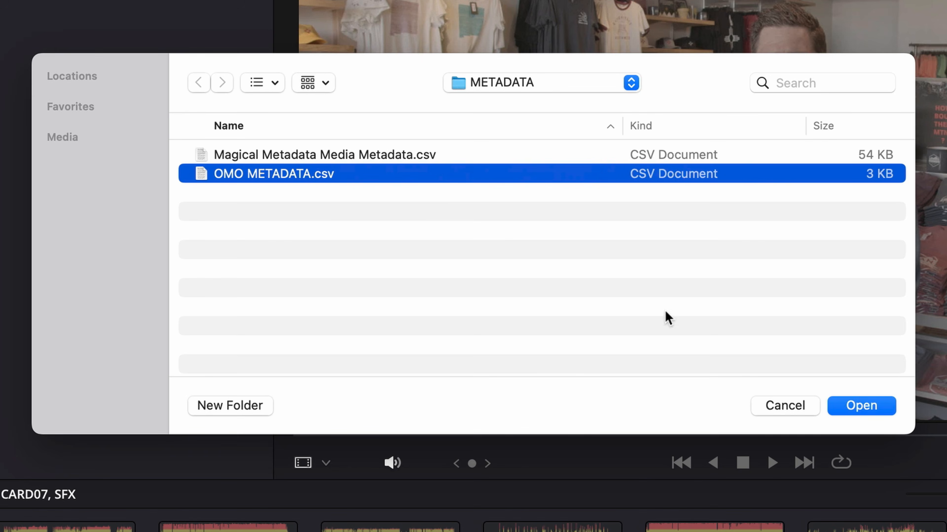
{"action": "left_click", "coordinate": [877, 409]}
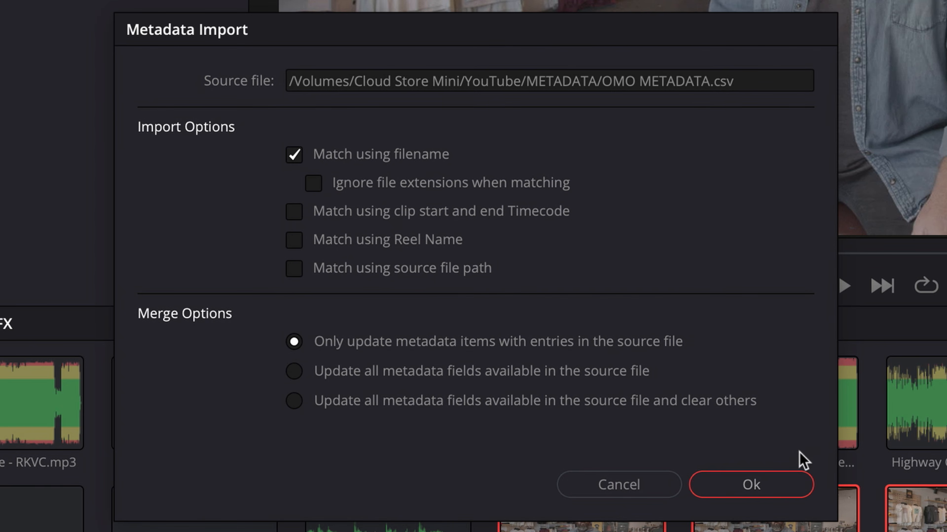
{"action": "left_click", "coordinate": [786, 491]}
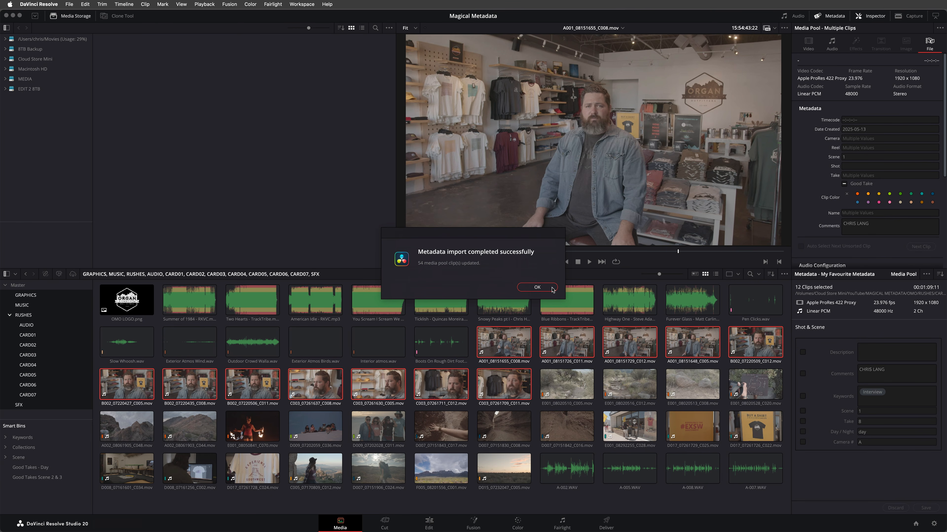
{"action": "left_click", "coordinate": [537, 287]}
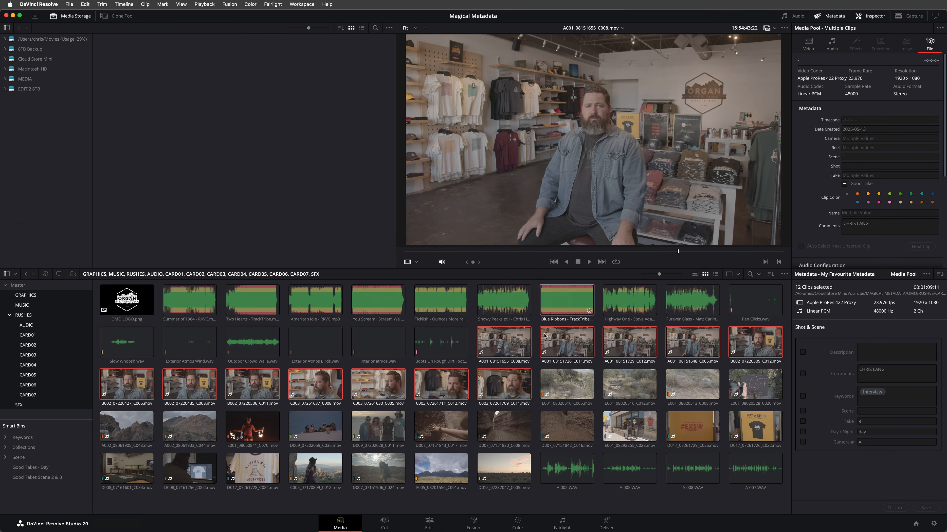
Check the imported comments and keywords on several B-roll clips, including D007_07151830_C008.mov and D007_07151842_C016.mov.
{"action": "left_click", "coordinate": [505, 429]}
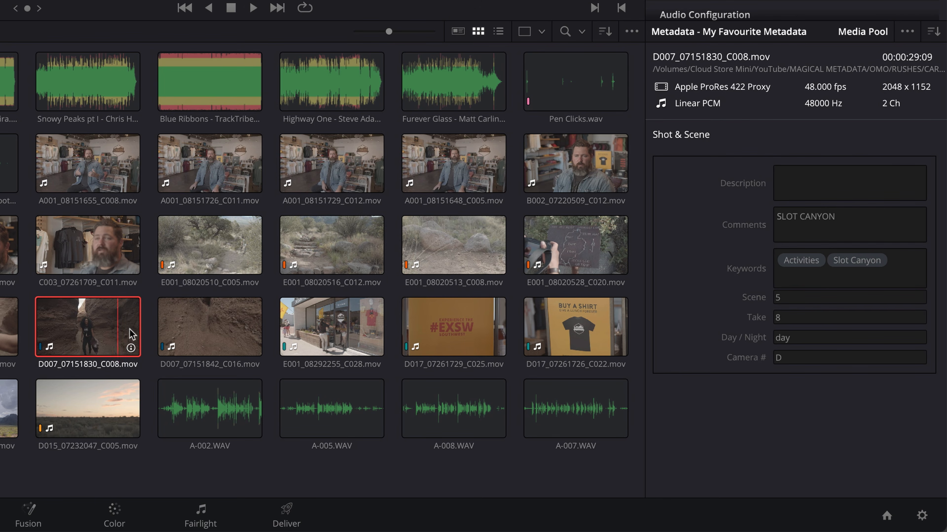
{"action": "left_click", "coordinate": [211, 337]}
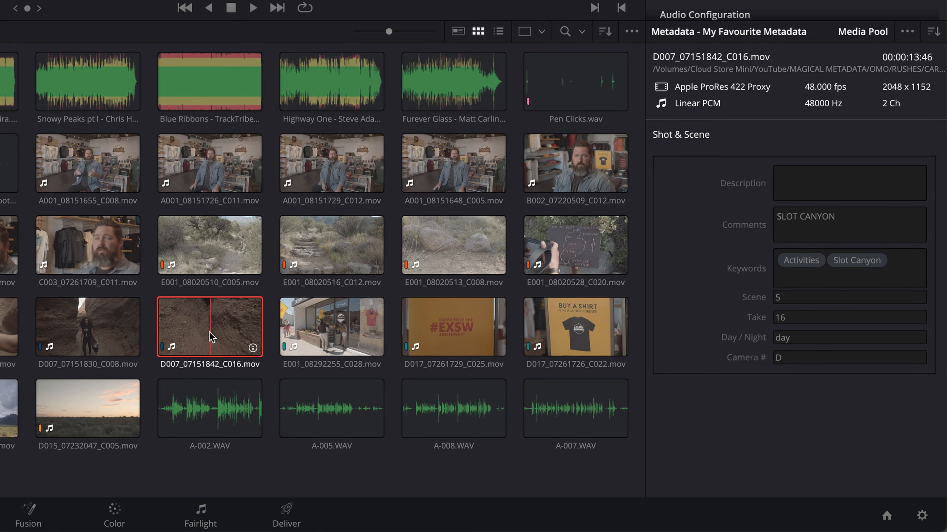
{"action": "left_click", "coordinate": [337, 336]}
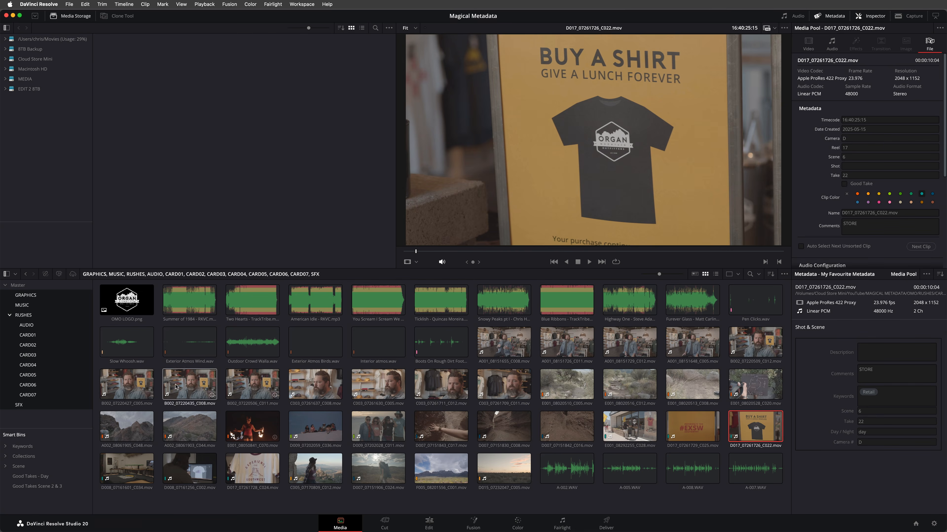
Collapse the Master bin, enlarge the Smart Bins area and expand Keywords to view the Slot Canyon and Interview bins.
{"action": "left_click", "coordinate": [6, 286]}
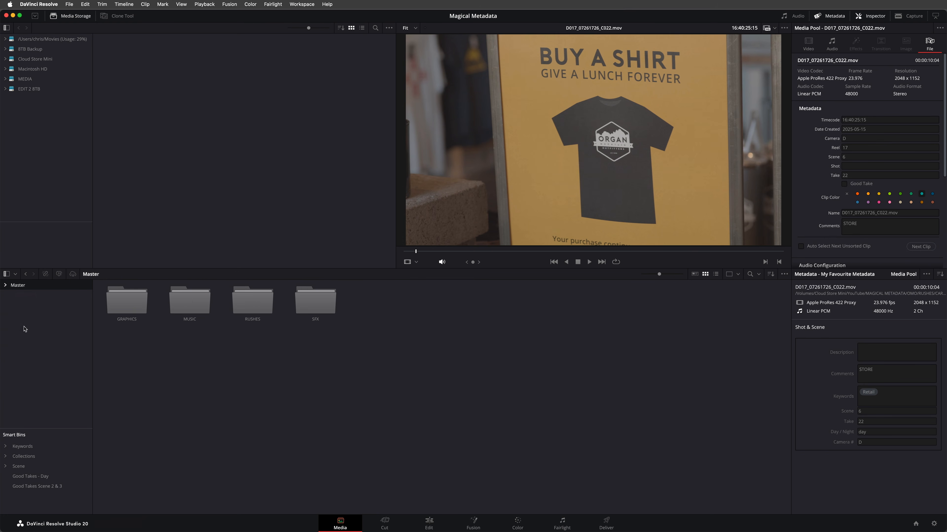
{"action": "left_click_drag", "start_coordinate": [51, 427], "coordinate": [47, 303]}
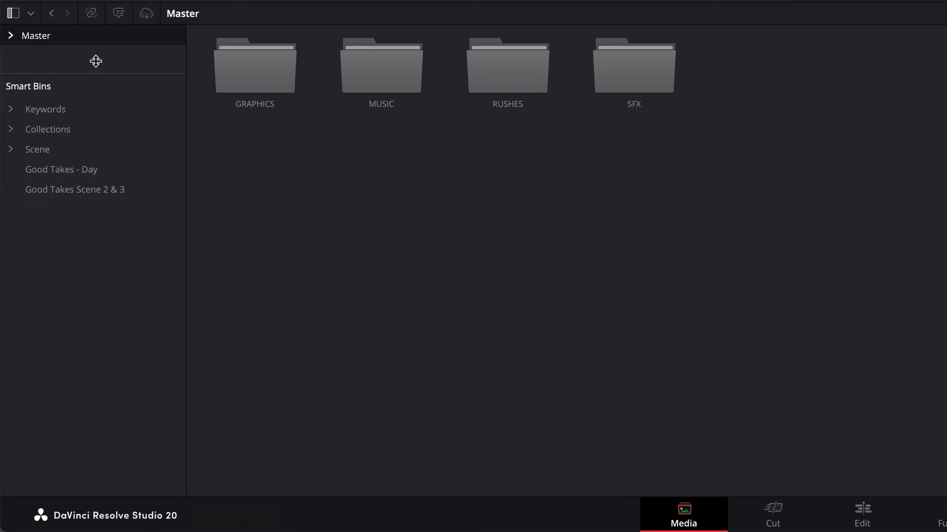
{"action": "left_click", "coordinate": [15, 108]}
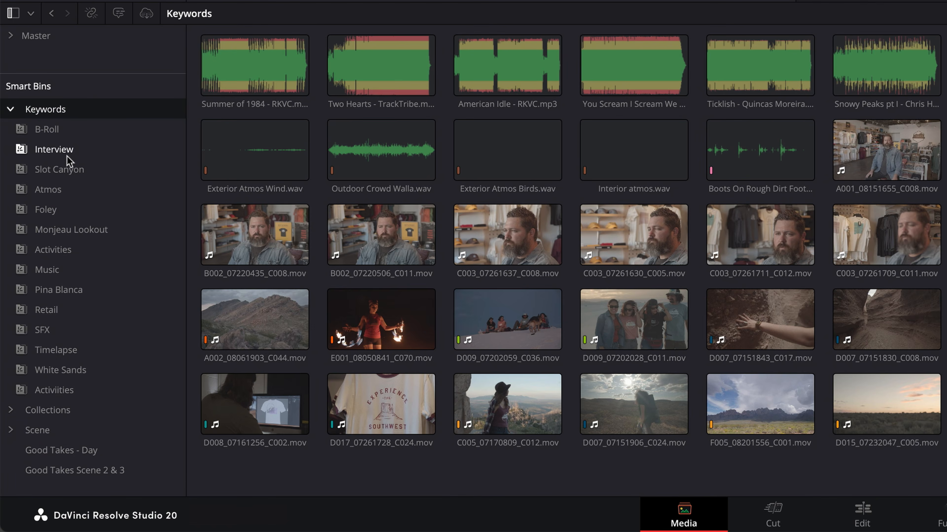
{"action": "left_click", "coordinate": [77, 170]}
{"action": "left_click", "coordinate": [77, 152]}
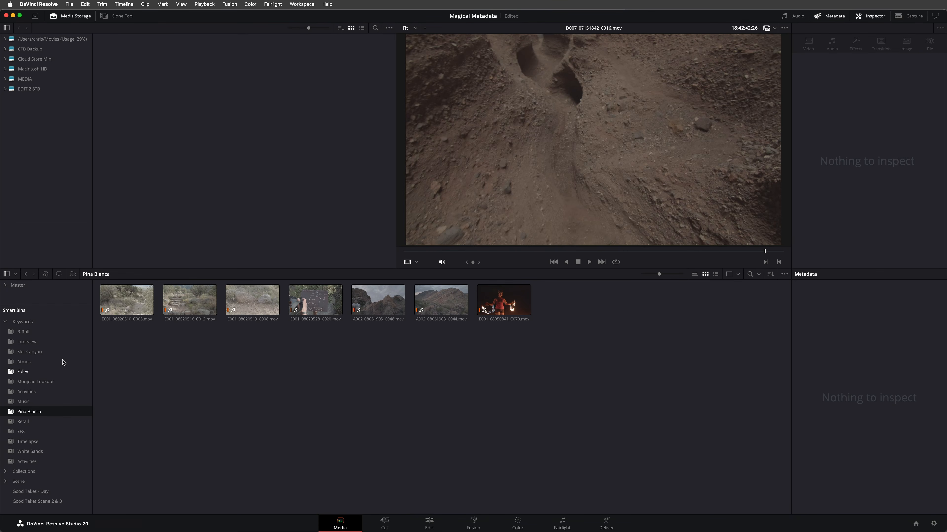
Select all clips in the B-Roll smart bin and set their Name to OMO.
{"action": "left_click", "coordinate": [58, 332]}
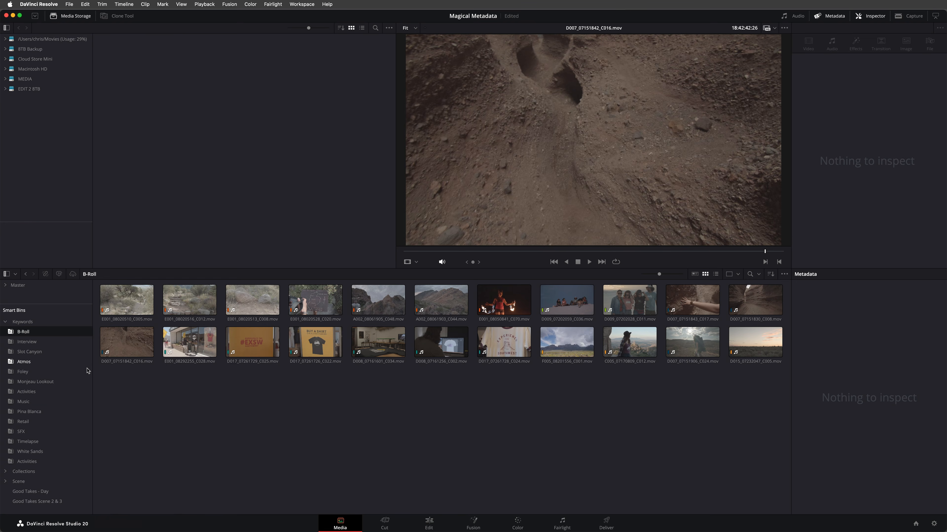
{"action": "key", "text": "super+a"}
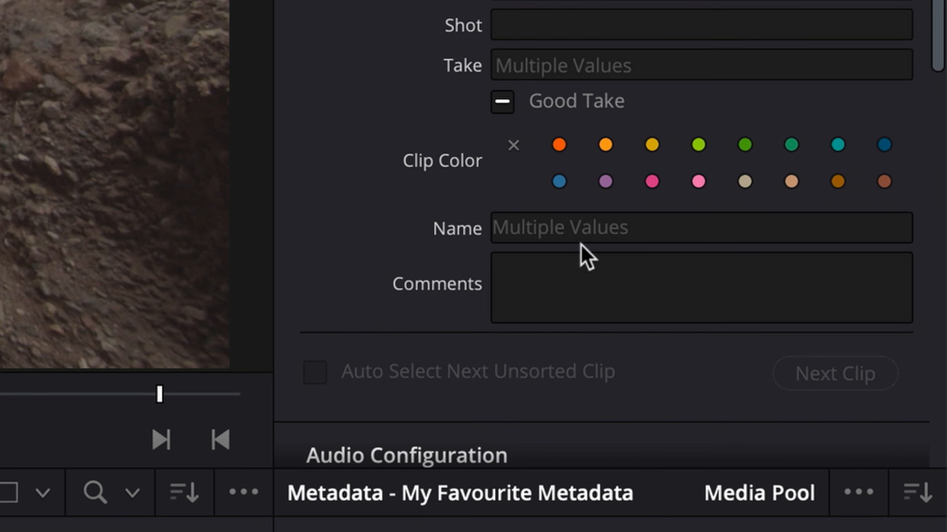
{"action": "left_click", "coordinate": [885, 211]}
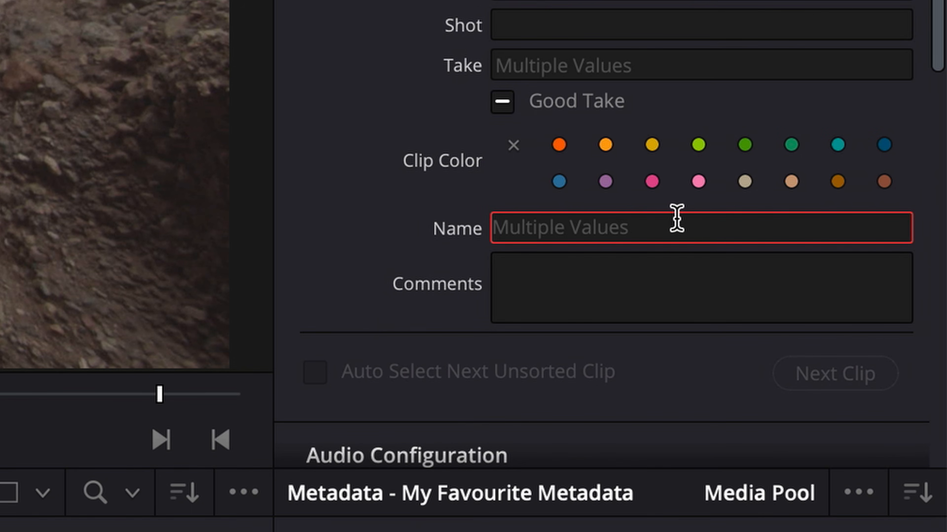
{"action": "type", "text": "OMO"}
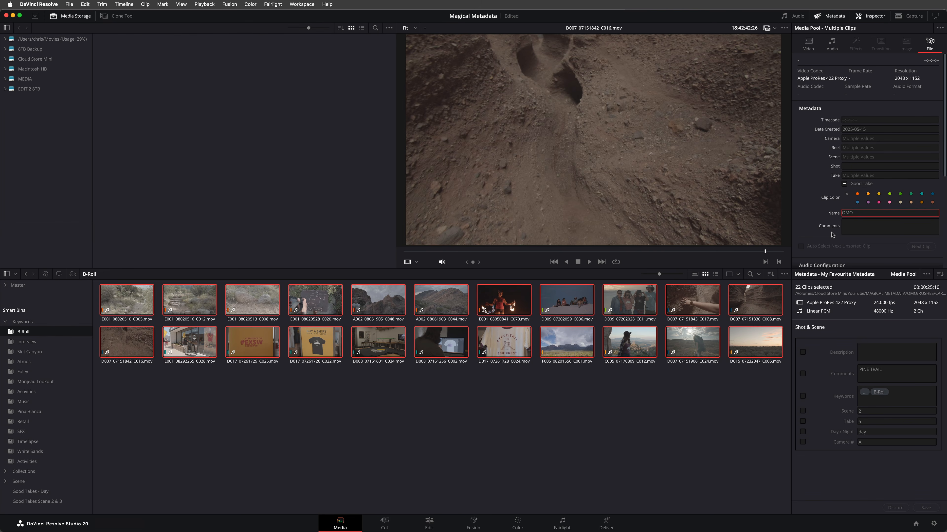
{"action": "key", "text": "Return"}
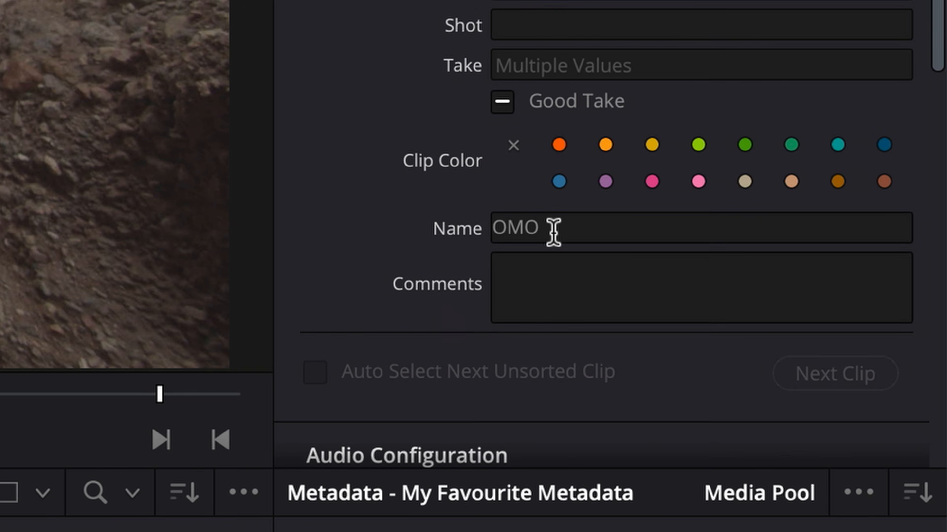
Clear the OMO name from the selected B-Roll clips.
{"action": "left_click", "coordinate": [856, 213]}
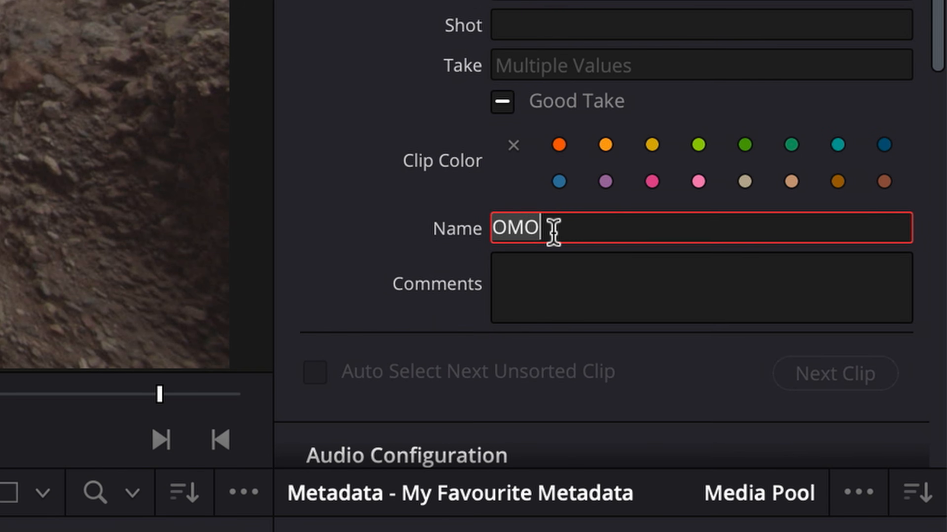
{"action": "key", "text": "BackSpace"}
{"action": "key", "text": "Return"}
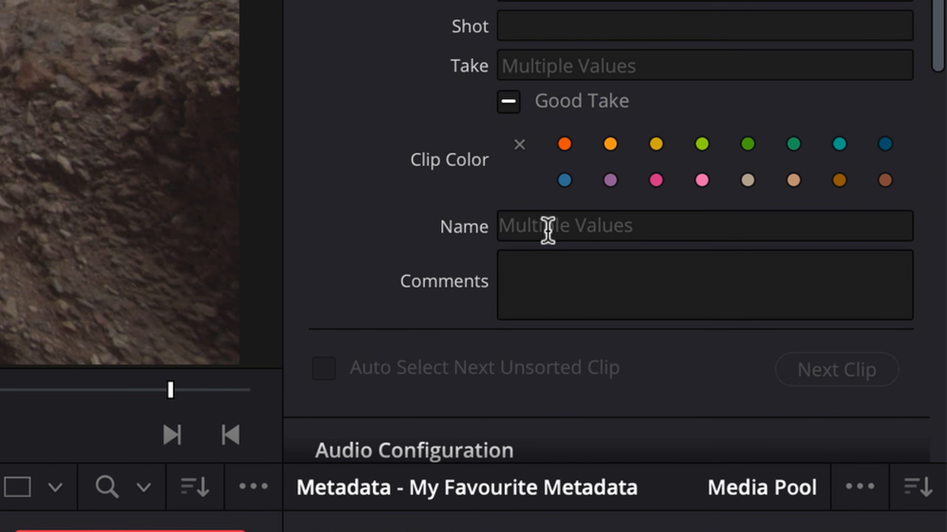
Insert the Comments metadata variable (%comm) into the Name of the selected B-Roll clips.
{"action": "left_click", "coordinate": [852, 214]}
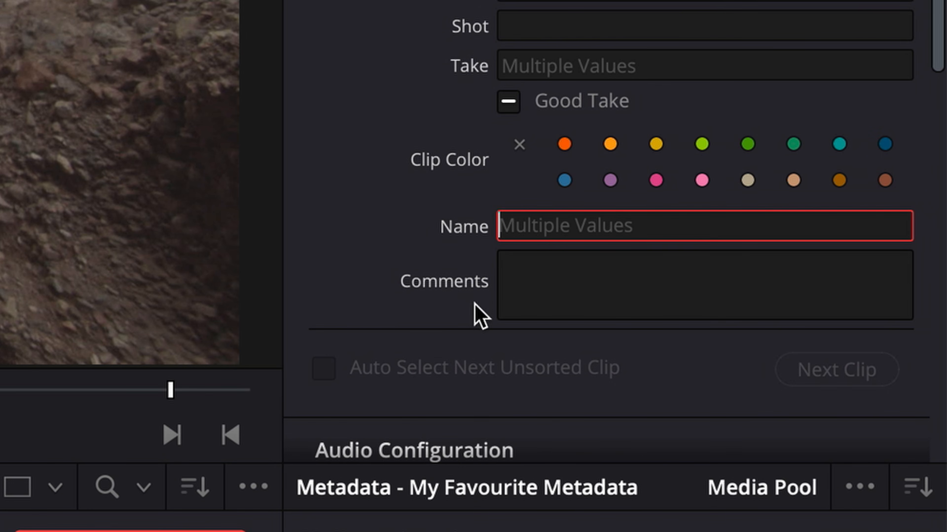
{"action": "type", "text": "%"}
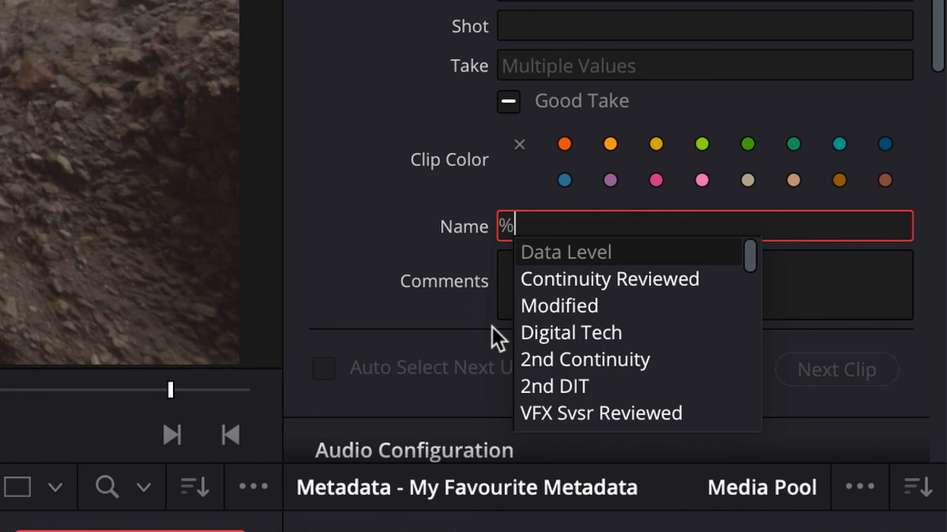
{"action": "scroll", "coordinate": [717, 330], "scroll_direction": "down", "scroll_amount": 6}
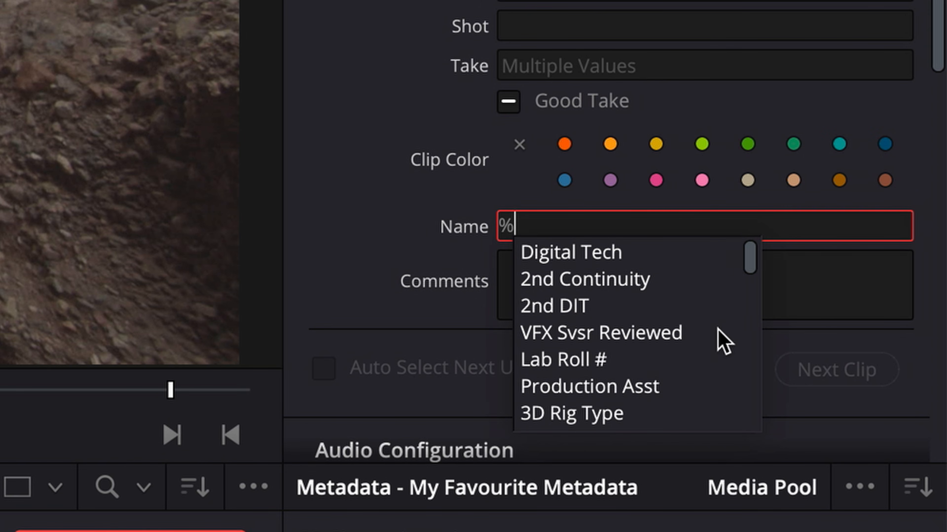
{"action": "scroll", "coordinate": [723, 341], "scroll_direction": "down", "scroll_amount": 2}
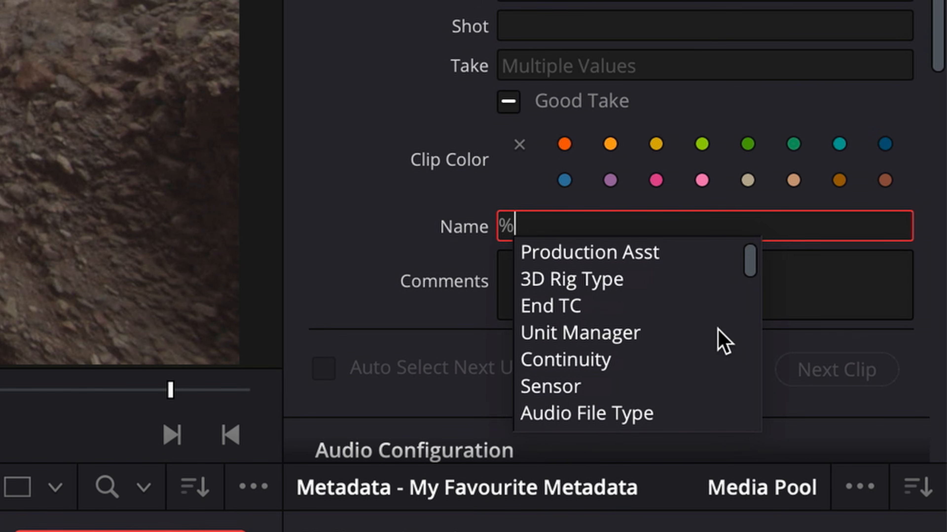
{"action": "type", "text": "comm"}
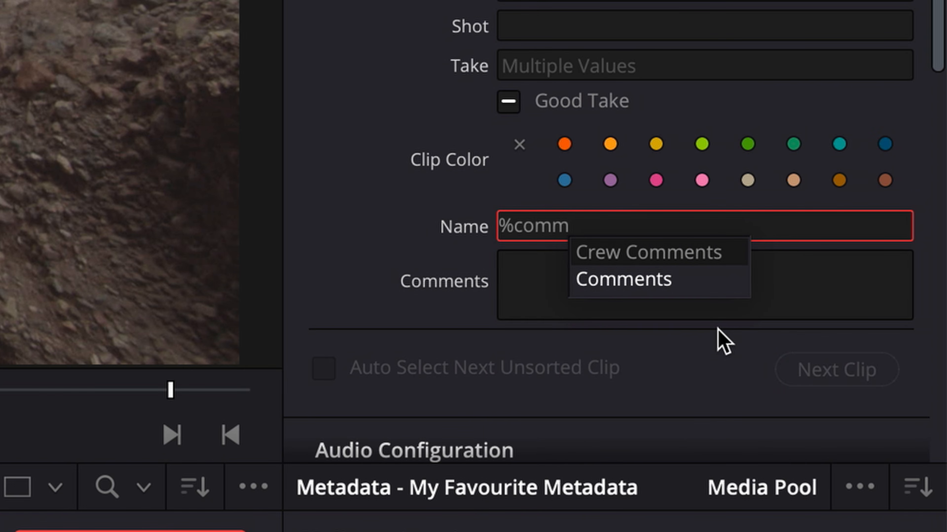
{"action": "left_click", "coordinate": [702, 284]}
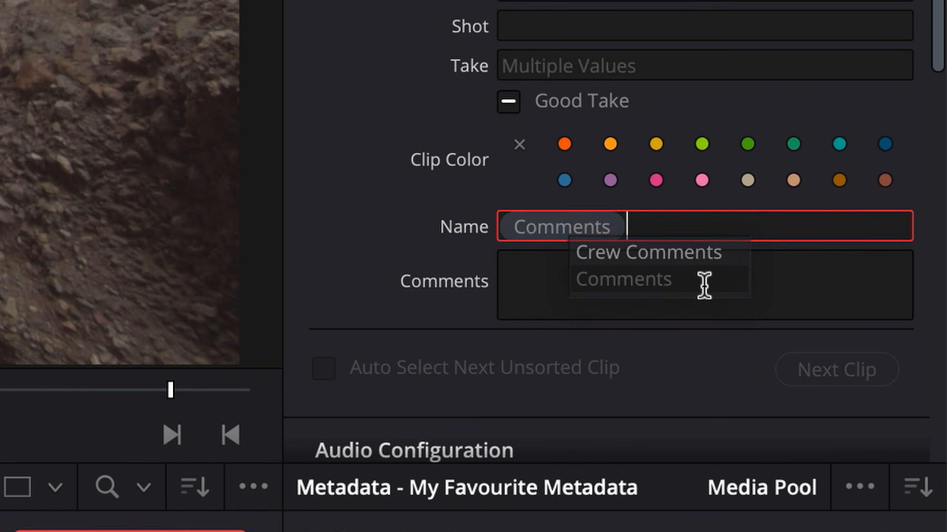
Add the Take metadata variable after Comments in the Name and apply it to the selected B-Roll clips.
{"action": "type", "text": "%"}
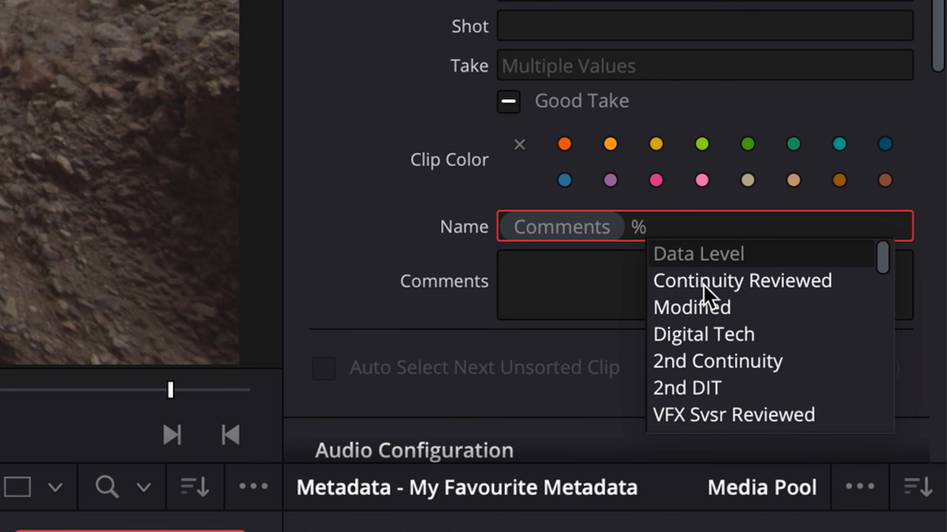
{"action": "type", "text": "take"}
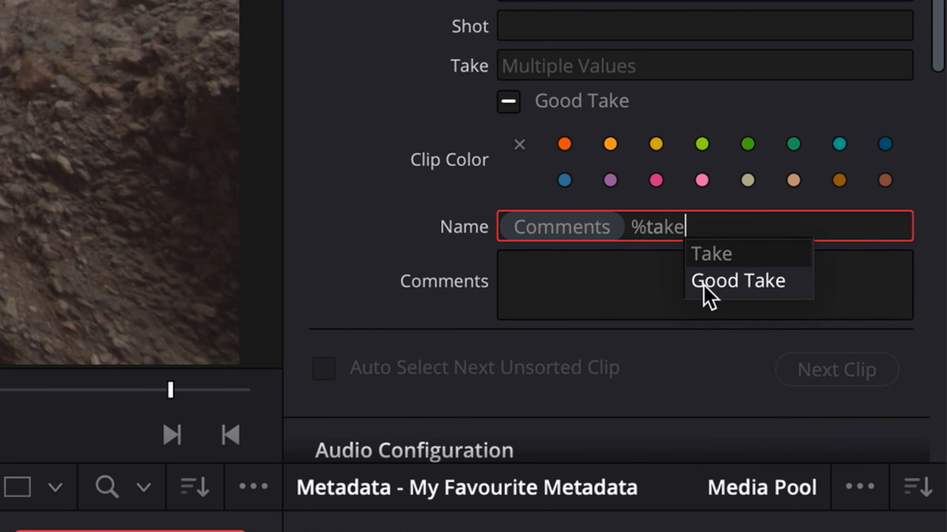
{"action": "left_click", "coordinate": [731, 257]}
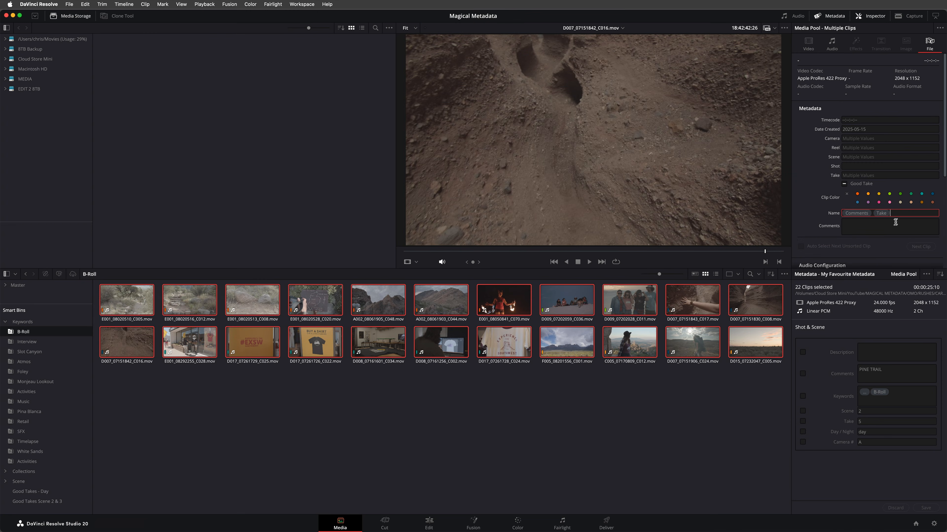
{"action": "key", "text": "Return"}
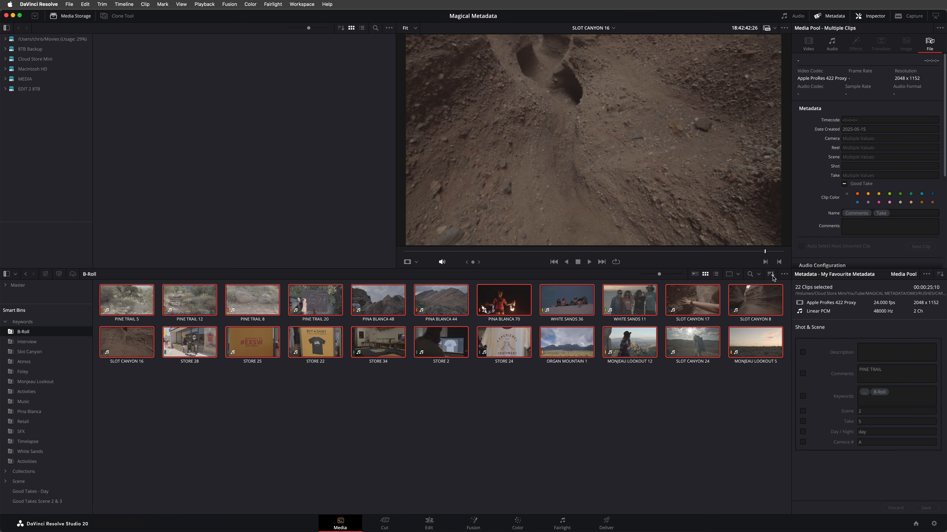
Sort the clips in the B-Roll smart bin by Clip Name.
{"action": "left_click", "coordinate": [771, 274]}
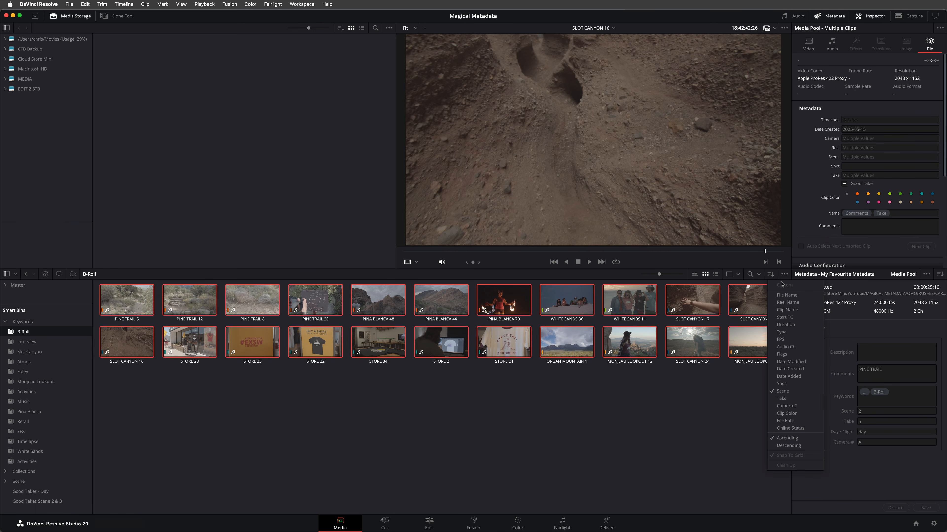
{"action": "left_click", "coordinate": [786, 310]}
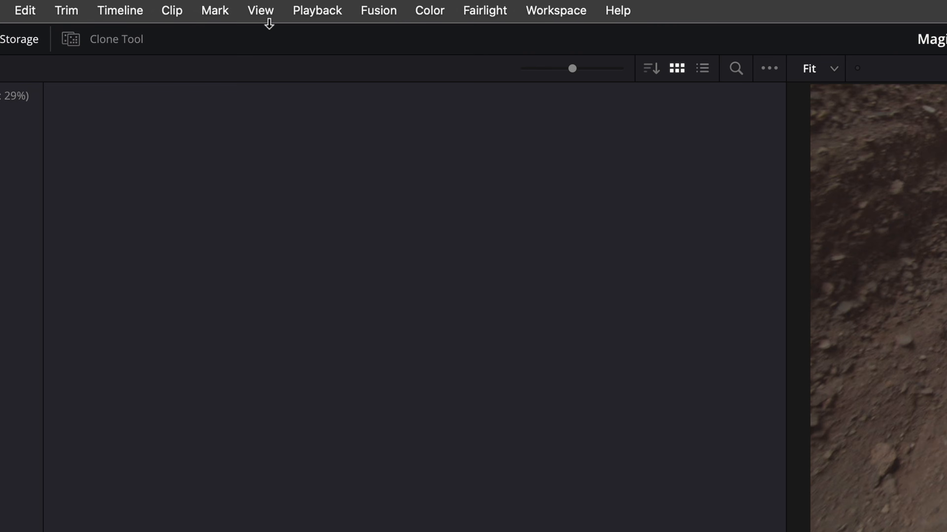
Turn on Show File Names to view the original file names of the B-Roll clips, and turn it off again.
{"action": "left_click", "coordinate": [183, 5]}
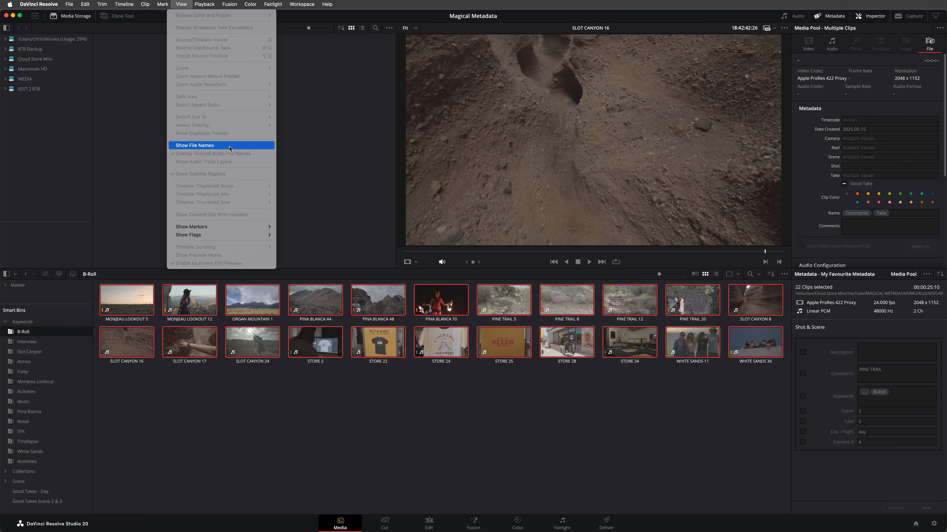
{"action": "left_click", "coordinate": [378, 357]}
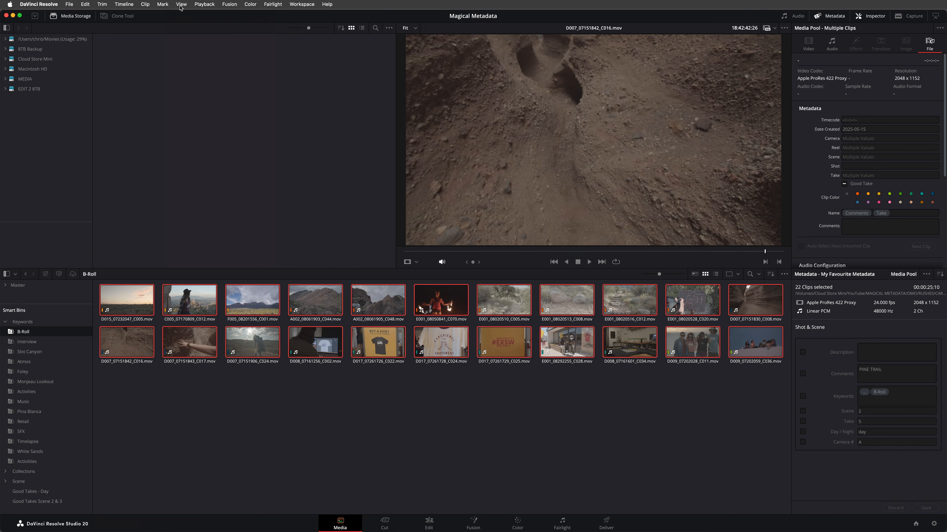
{"action": "left_click", "coordinate": [181, 5]}
{"action": "left_click", "coordinate": [226, 147]}
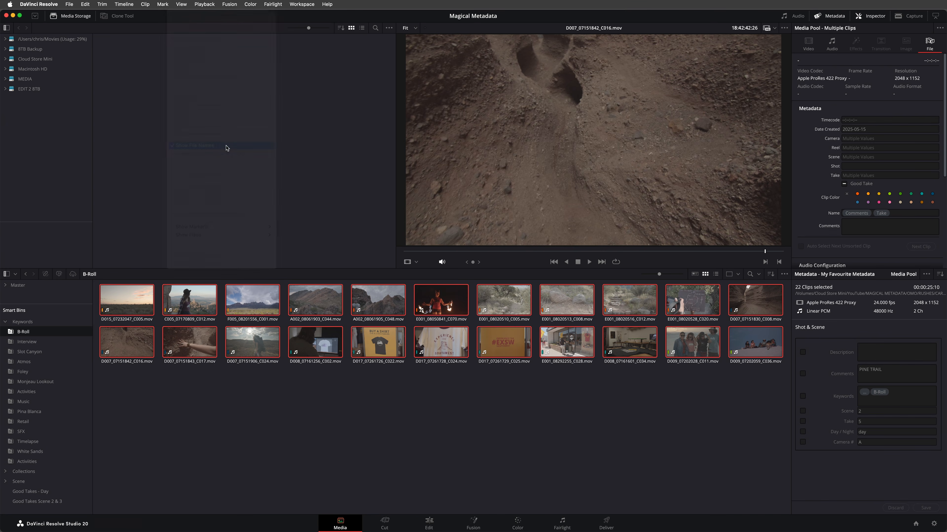